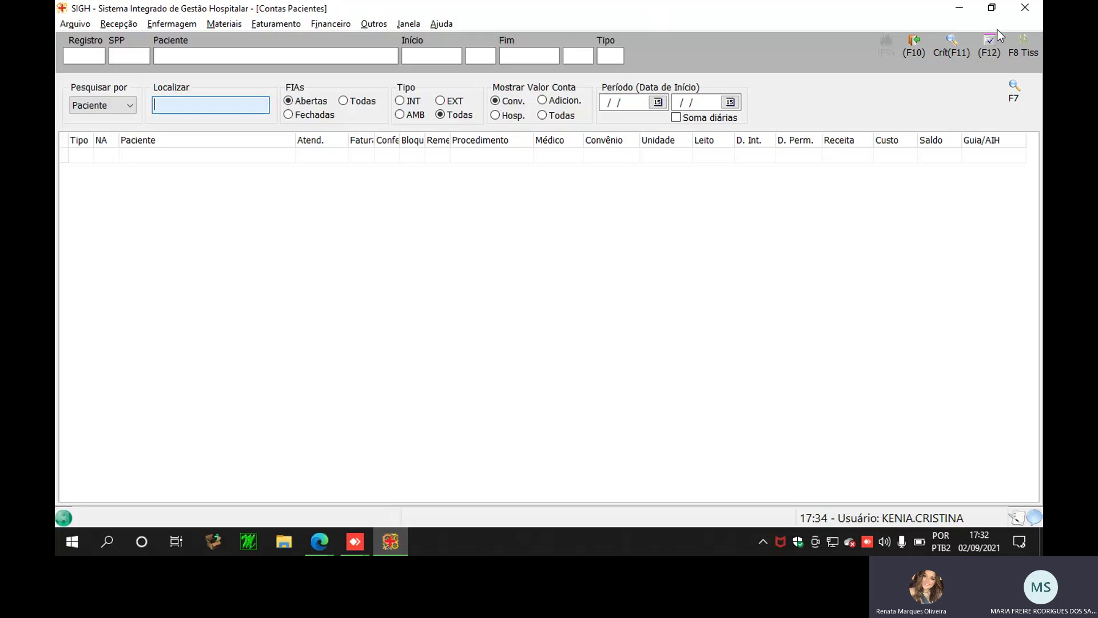
Close the empty Contas Pacientes window and bring up the Faturamento menu
{"action": "left_click", "coordinate": [918, 50]}
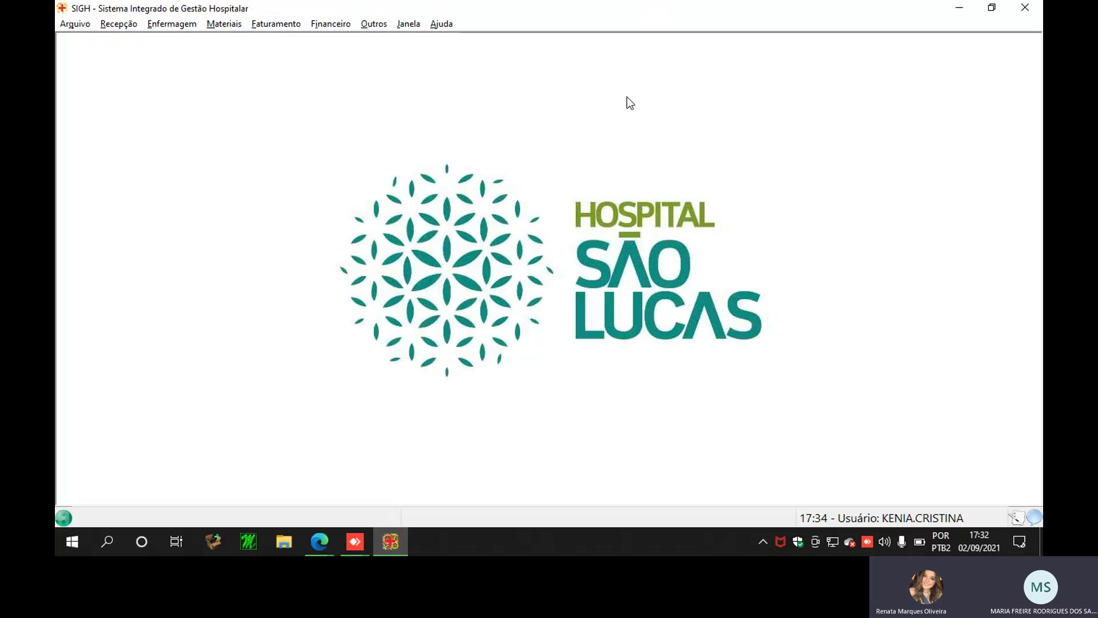
{"action": "left_click", "coordinate": [279, 23]}
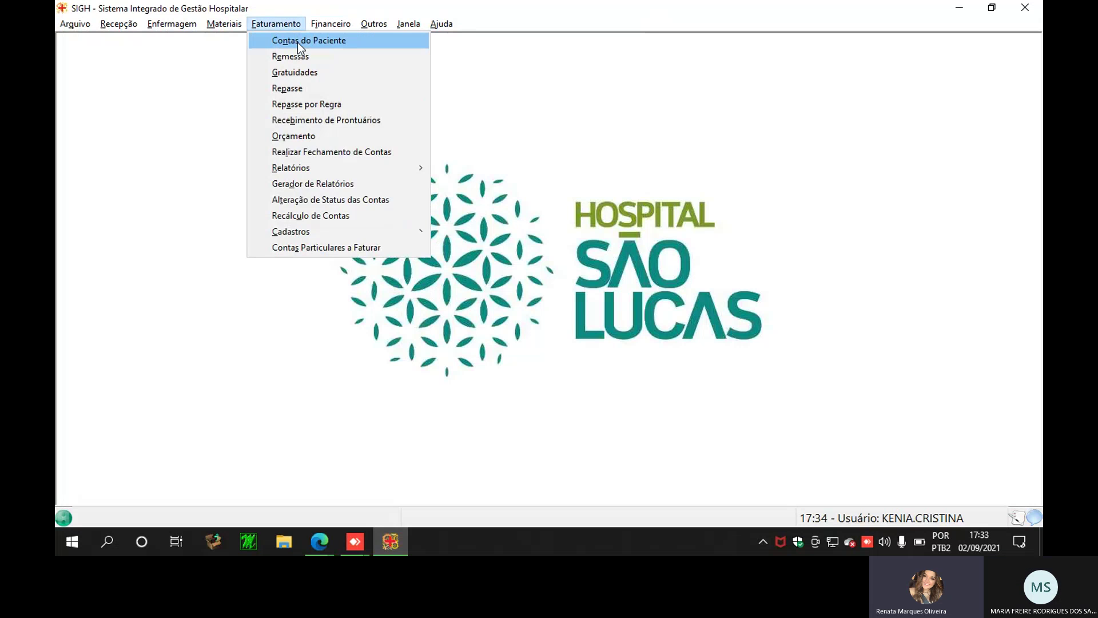
Reopen Contas Pacientes and search the test patient's accounts, trying the INT type filter
{"action": "left_click", "coordinate": [297, 41]}
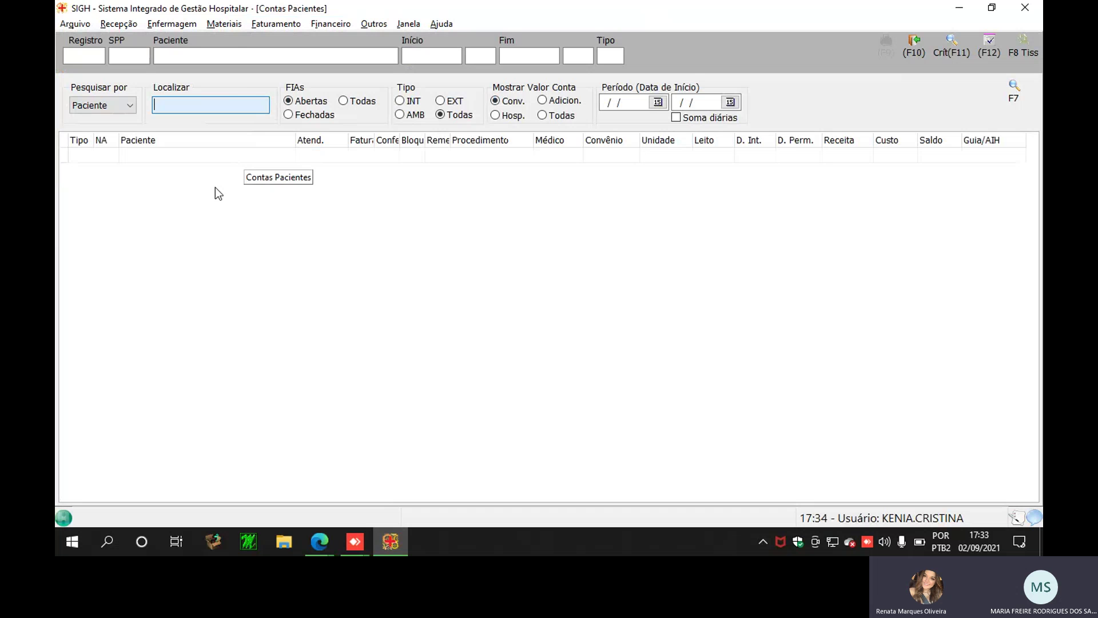
{"action": "left_click", "coordinate": [225, 59]}
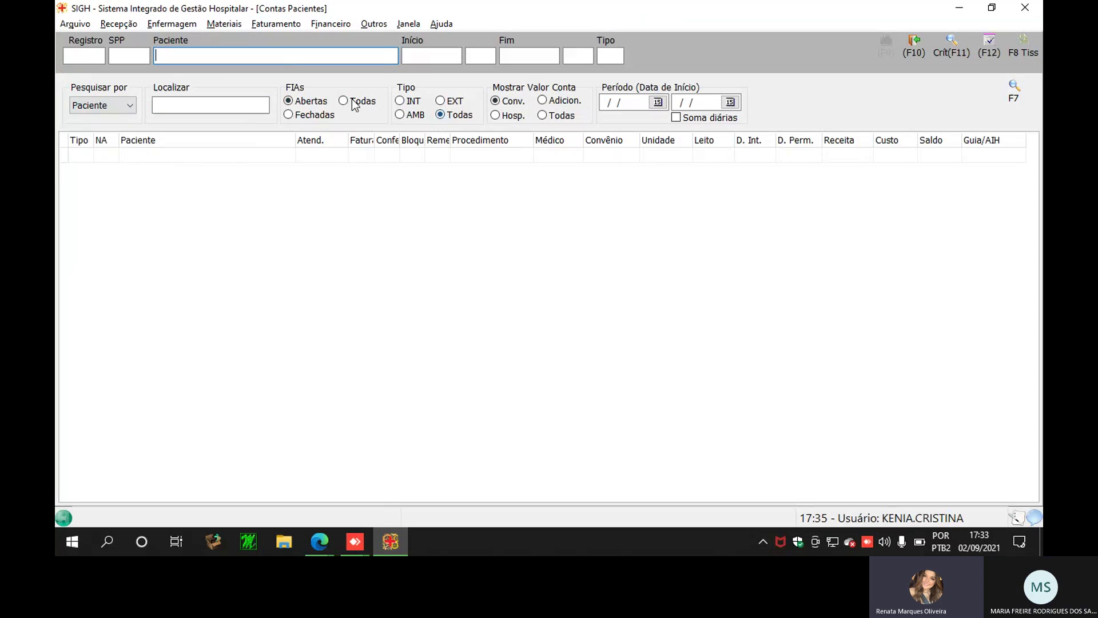
{"action": "left_click", "coordinate": [1014, 91]}
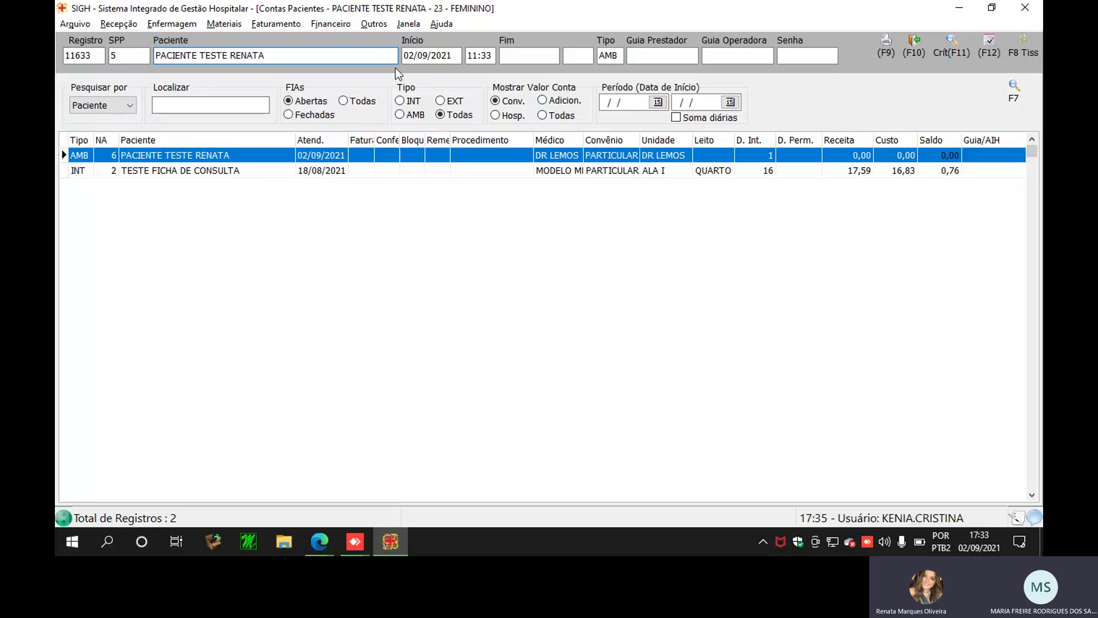
{"action": "left_click", "coordinate": [414, 103]}
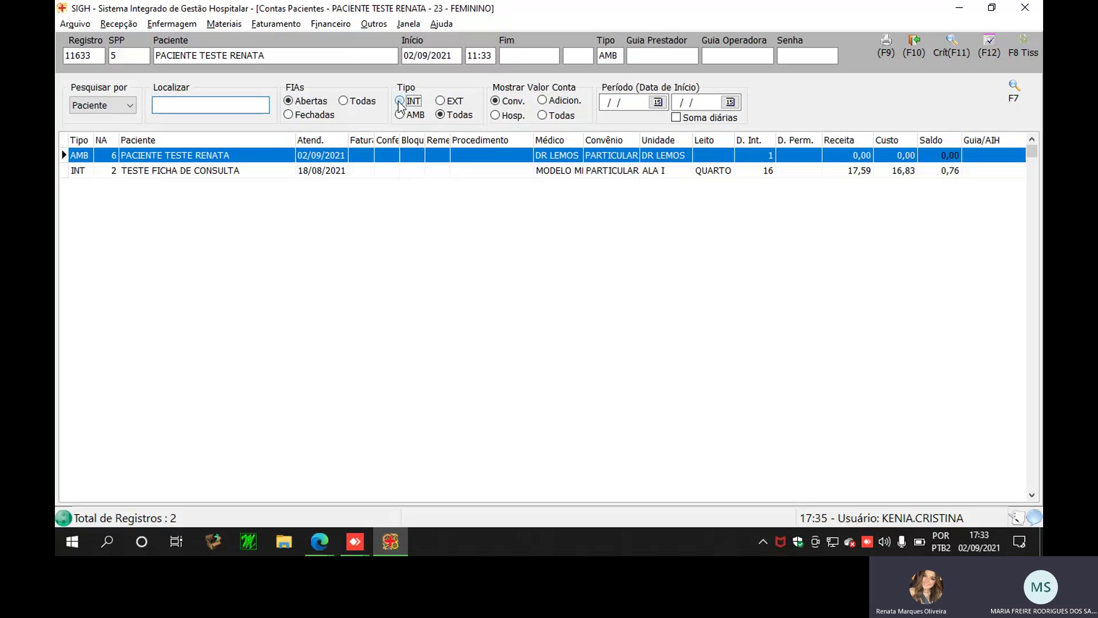
{"action": "key", "text": "F7"}
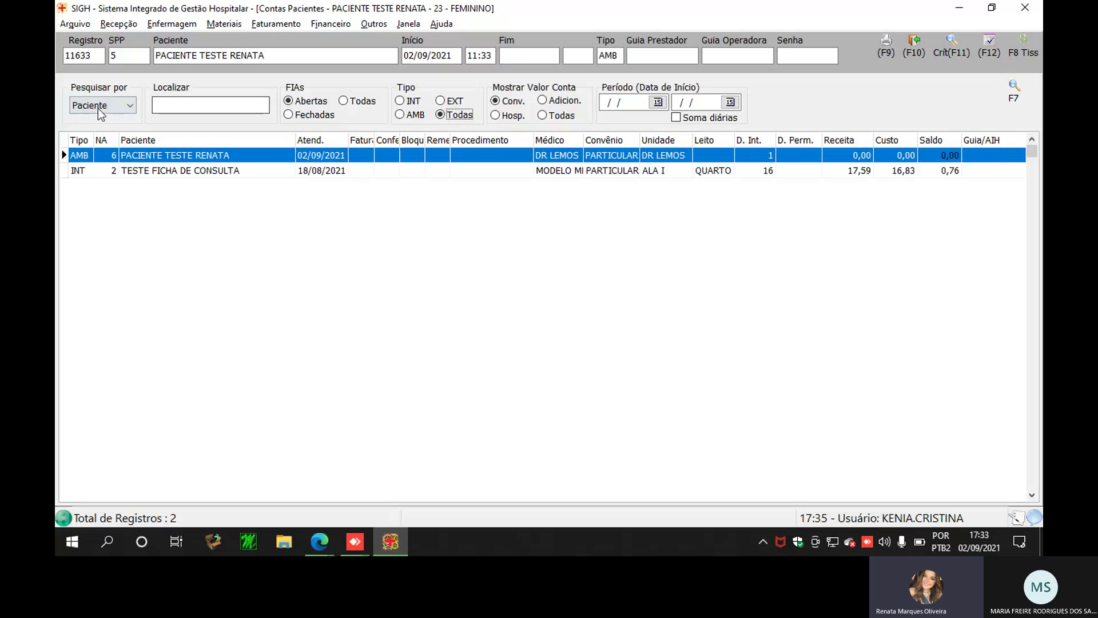
{"action": "left_click", "coordinate": [98, 108]}
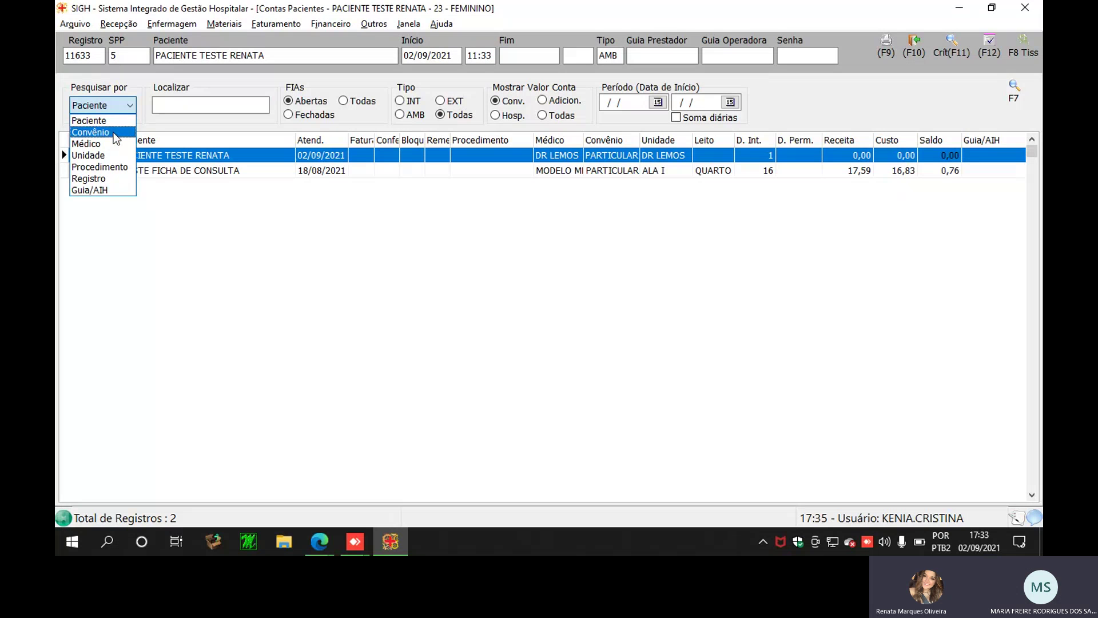
Search accounts by Convênio PARTICULAR and select the TESTE FICHA DE CONSULTA account
{"action": "left_click", "coordinate": [103, 133]}
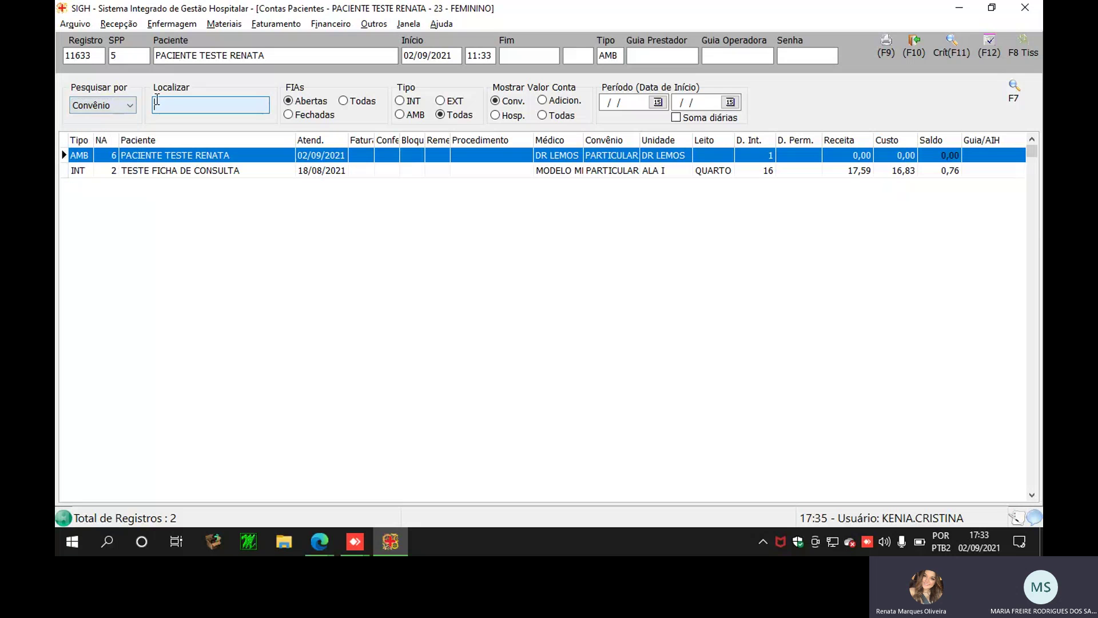
{"action": "type", "text": "PAR"}
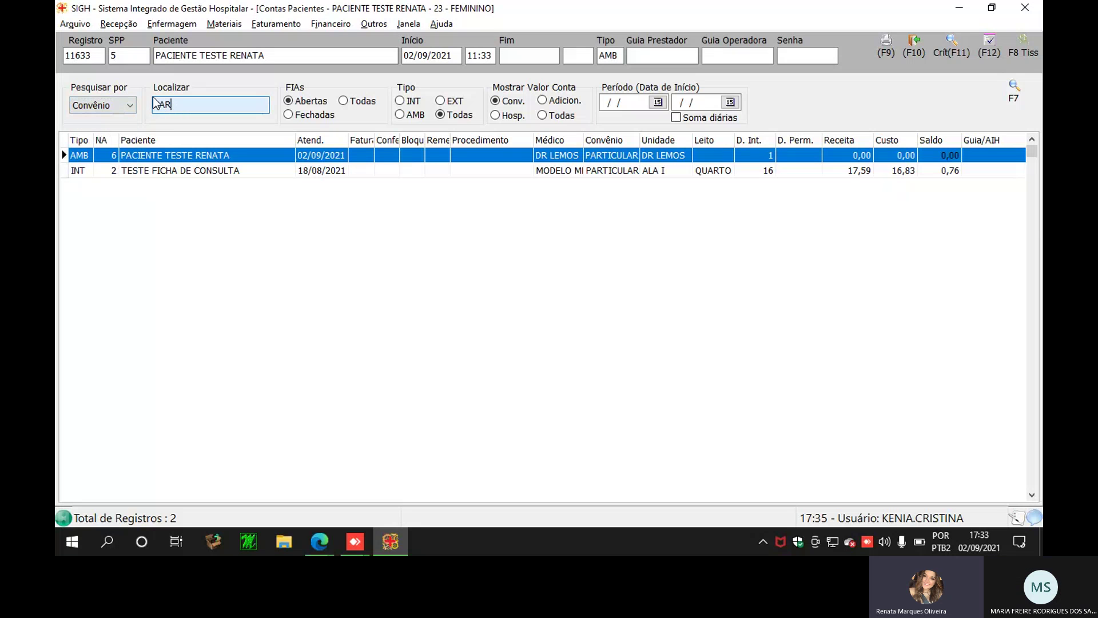
{"action": "type", "text": "TICULAR"}
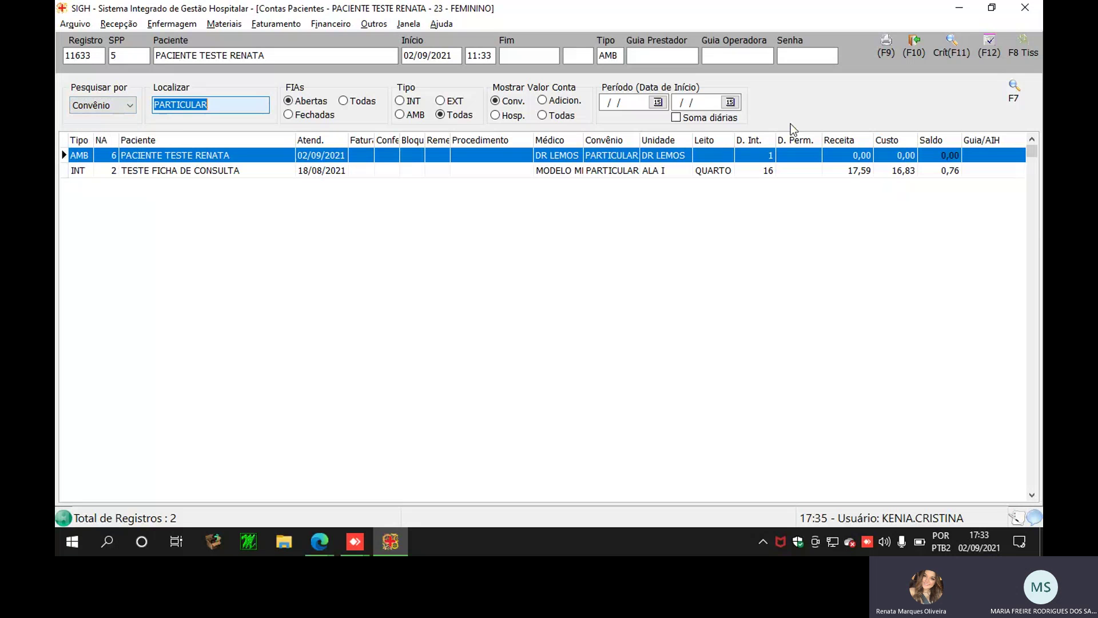
{"action": "left_click", "coordinate": [1007, 102]}
{"action": "left_click", "coordinate": [99, 108]}
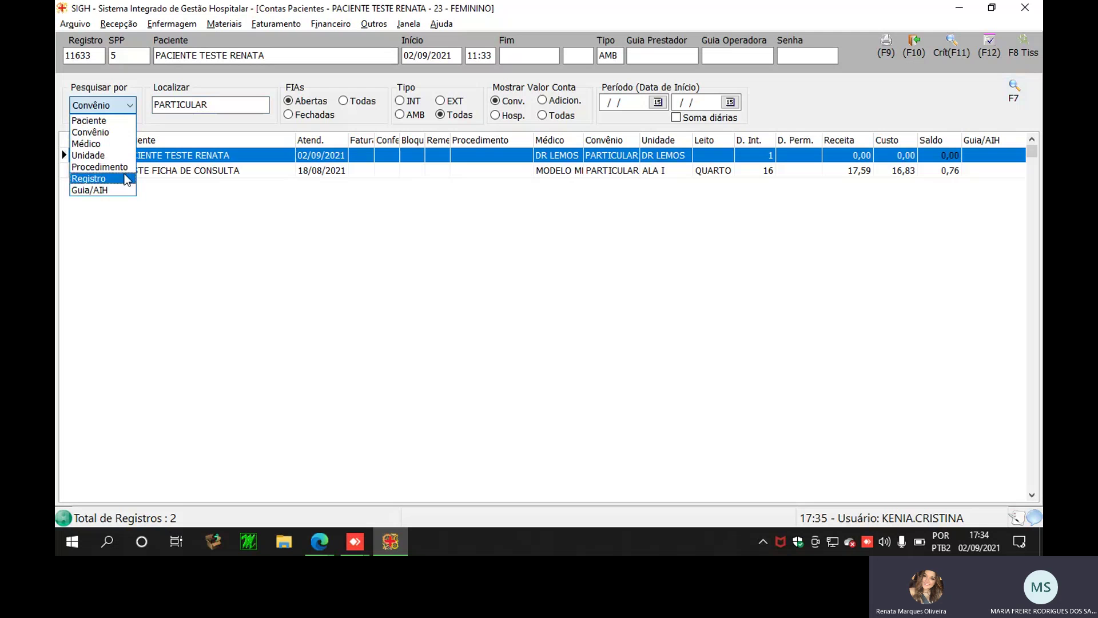
{"action": "left_click", "coordinate": [393, 71]}
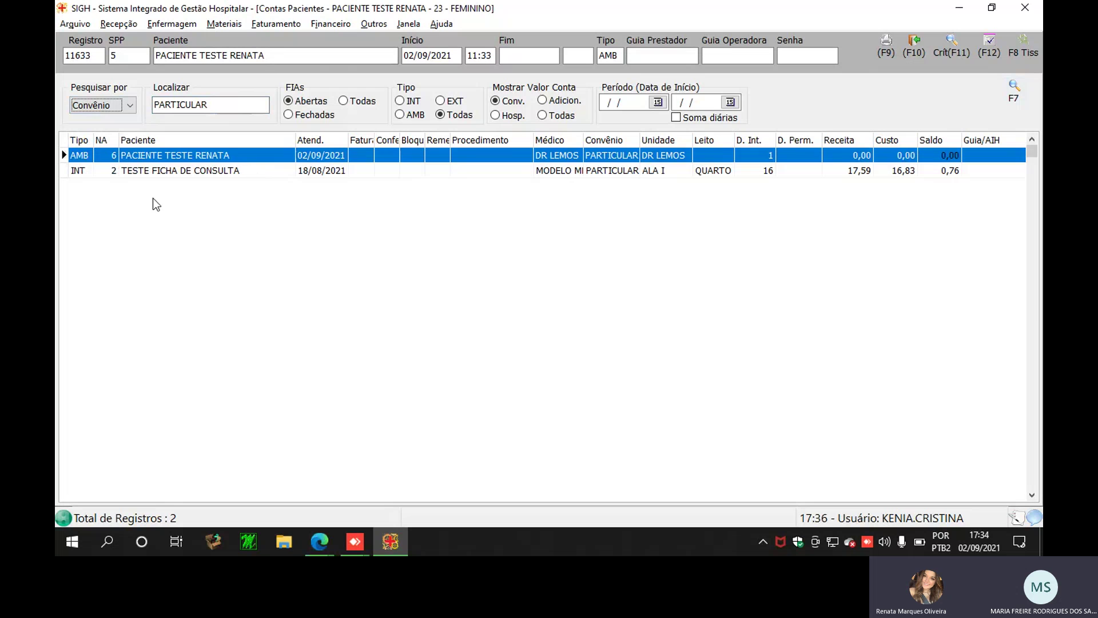
{"action": "left_click", "coordinate": [134, 173]}
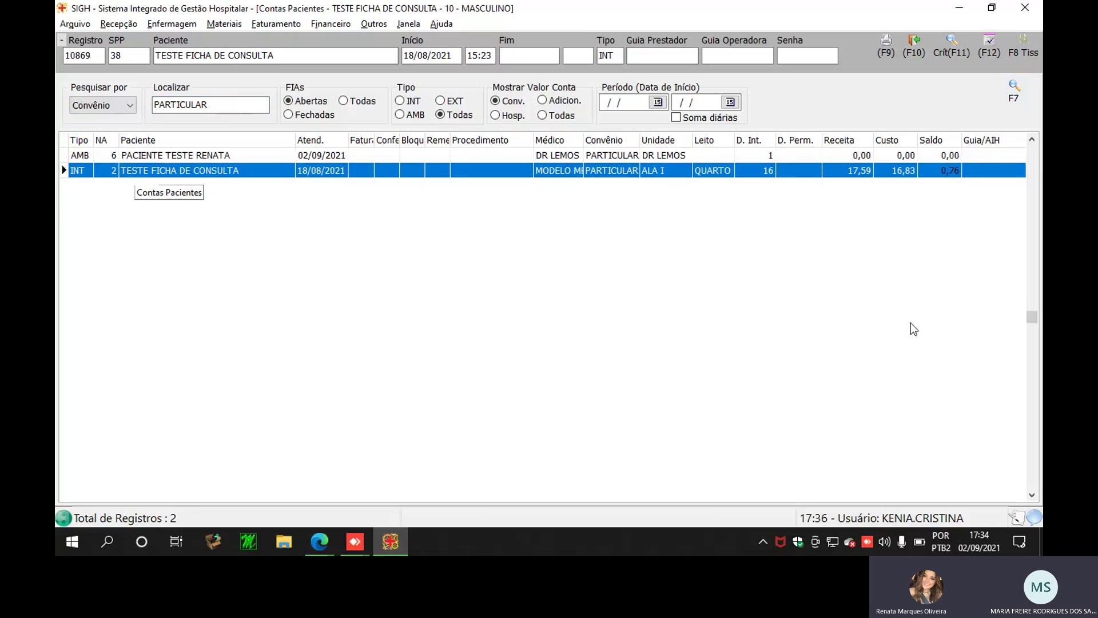
Open the TESTE FICHA DE CONSULTA INT account detail, showing gloves, saline 0,9% and Tramal 50MG
{"action": "left_click", "coordinate": [235, 156]}
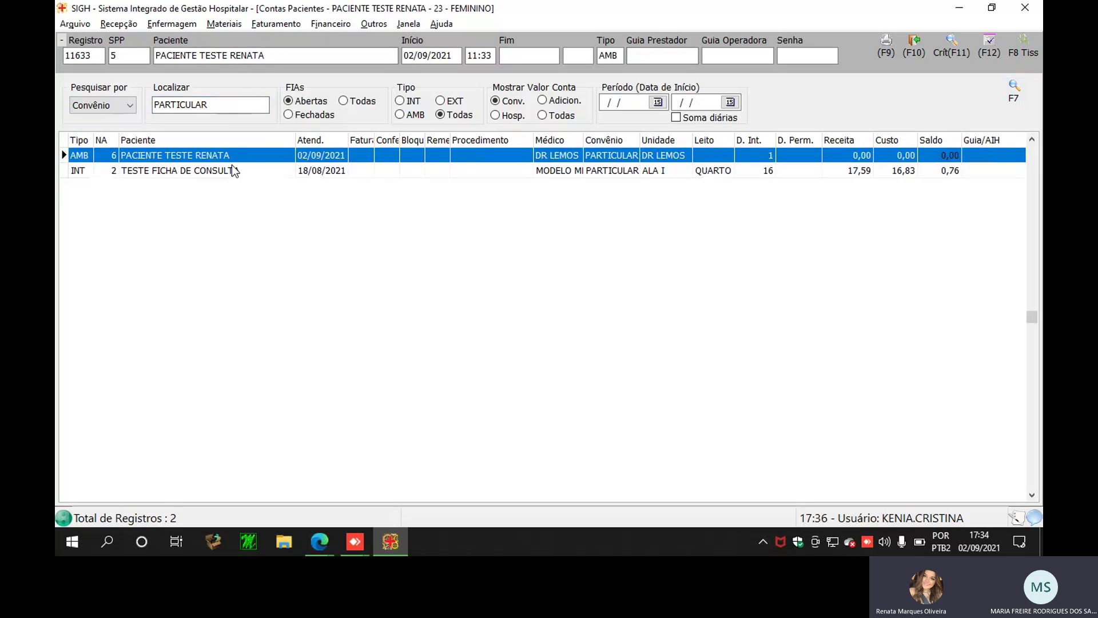
{"action": "left_click", "coordinate": [249, 170]}
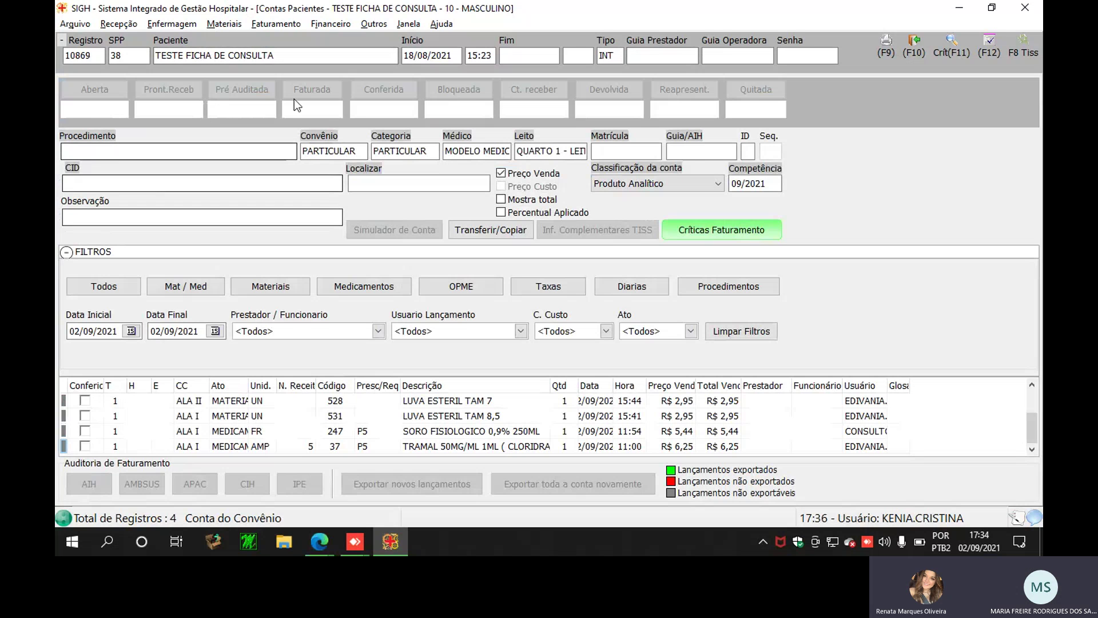
{"action": "mouse_move", "coordinate": [320, 554]}
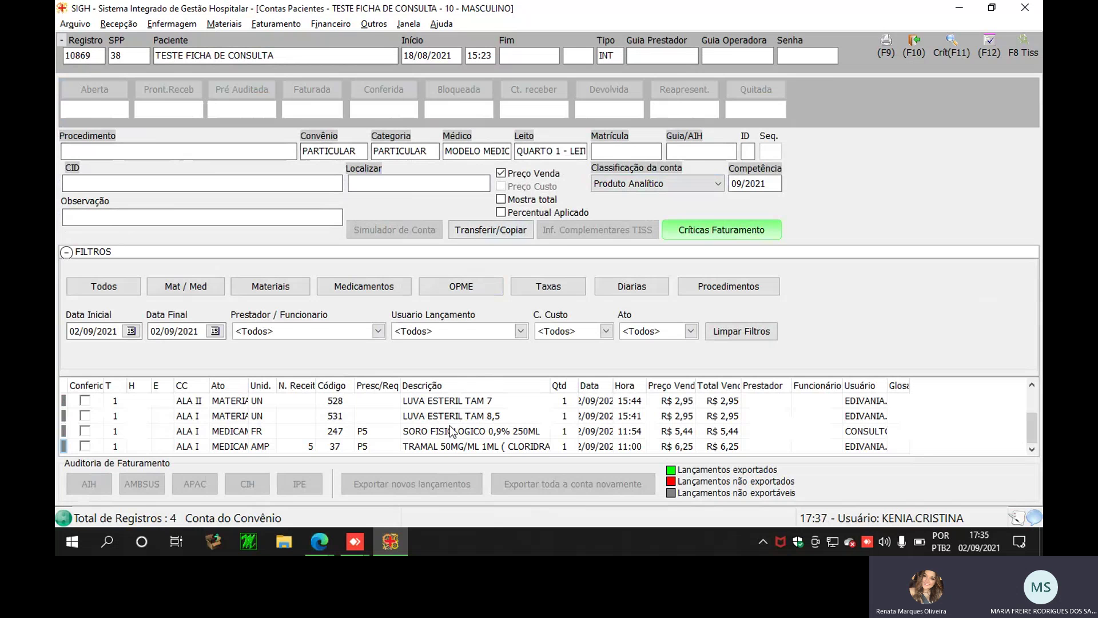
{"action": "left_click", "coordinate": [454, 447]}
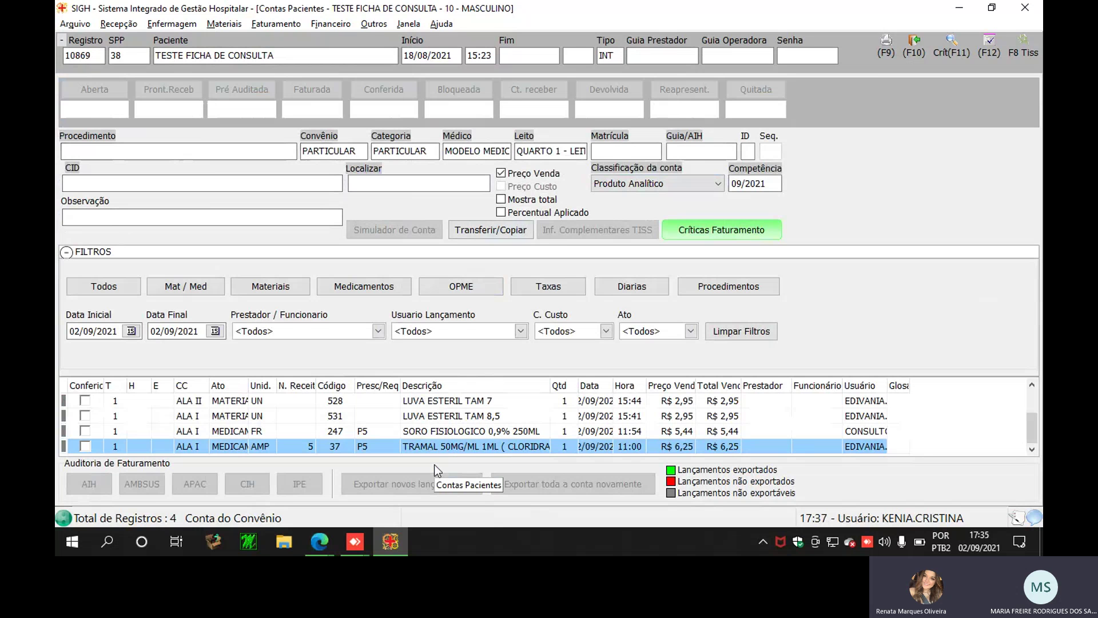
{"action": "key", "text": "Up"}
{"action": "key", "text": "Up"}
{"action": "key", "text": "Up"}
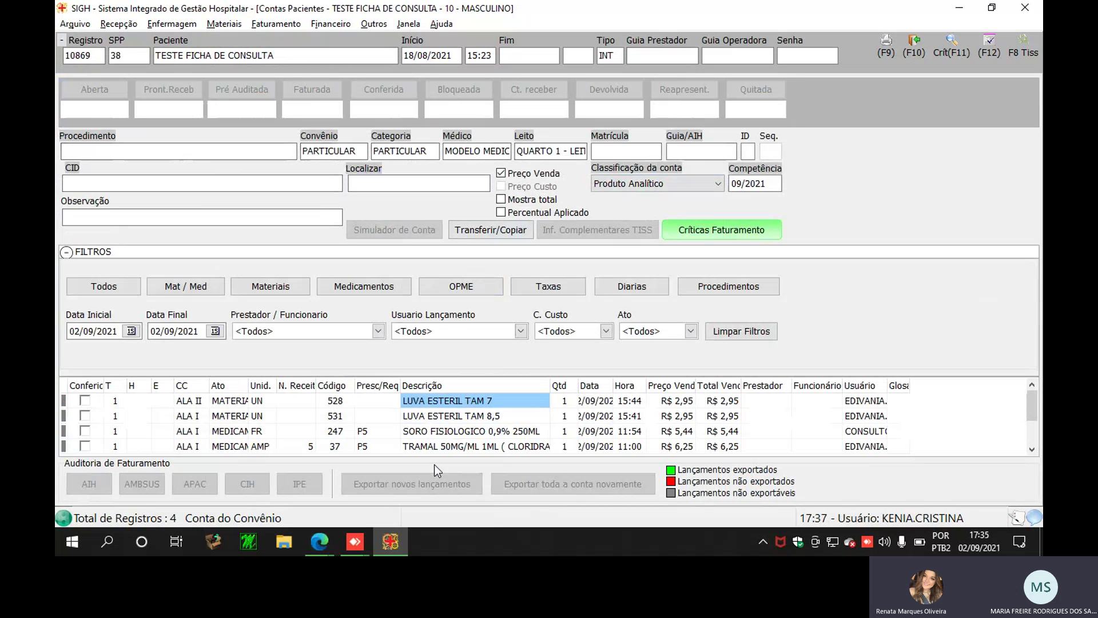
{"action": "key", "text": "Down"}
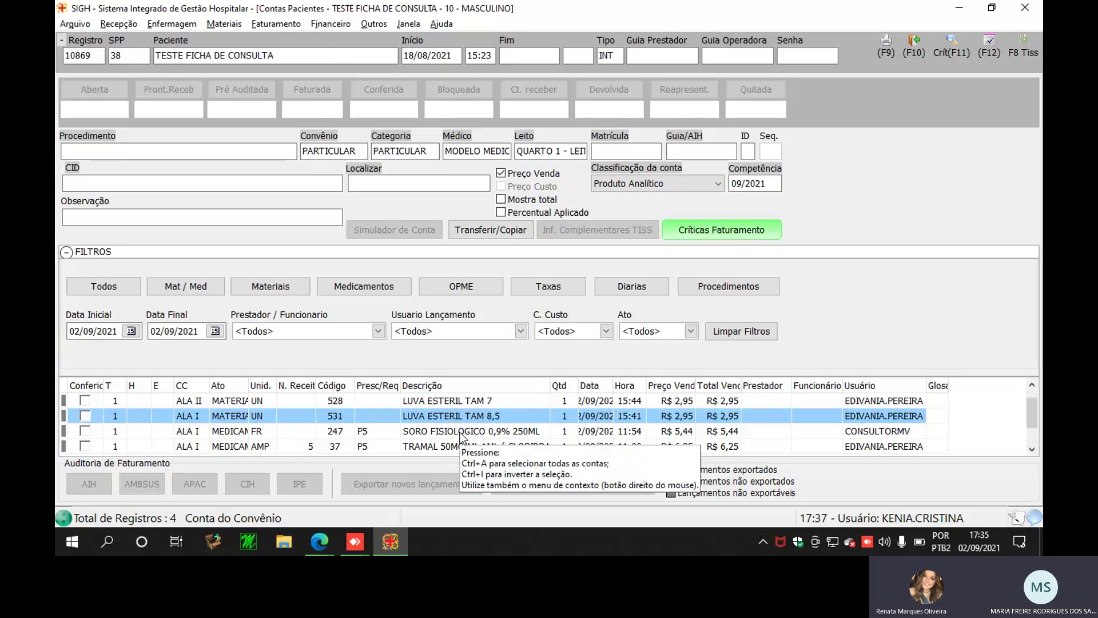
{"action": "left_click", "coordinate": [462, 446]}
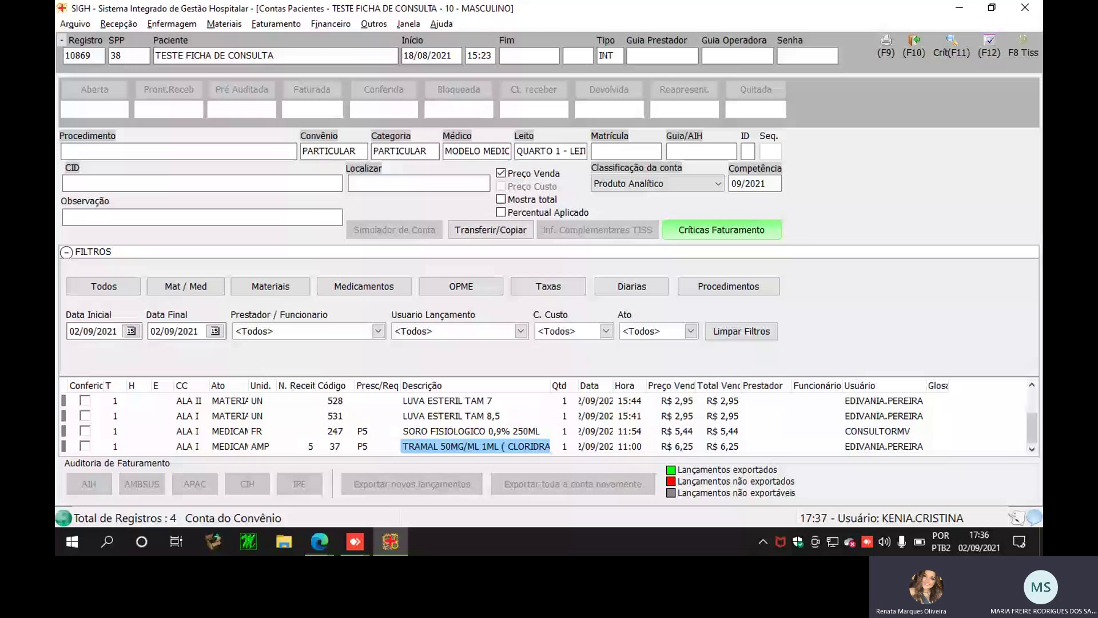
{"action": "key", "text": "Up"}
{"action": "key", "text": "Up"}
{"action": "key", "text": "Up"}
{"action": "key", "text": "Down"}
{"action": "key", "text": "Down"}
{"action": "key", "text": "Down"}
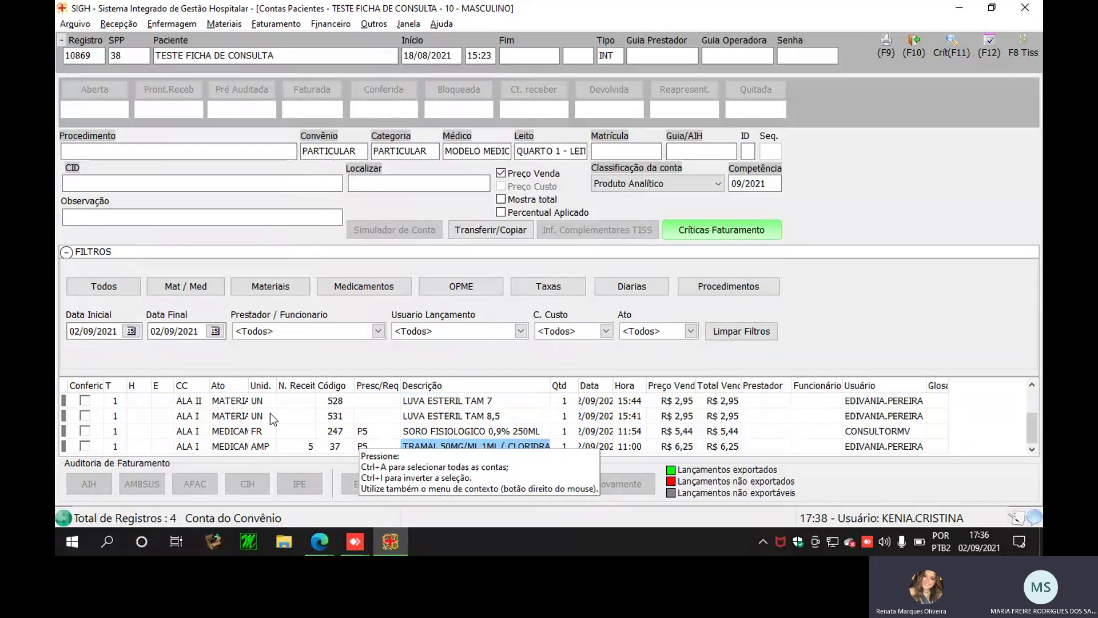
{"action": "key", "text": "Up"}
{"action": "key", "text": "Up"}
{"action": "key", "text": "Up"}
{"action": "key", "text": "Down"}
{"action": "key", "text": "Down"}
{"action": "key", "text": "Down"}
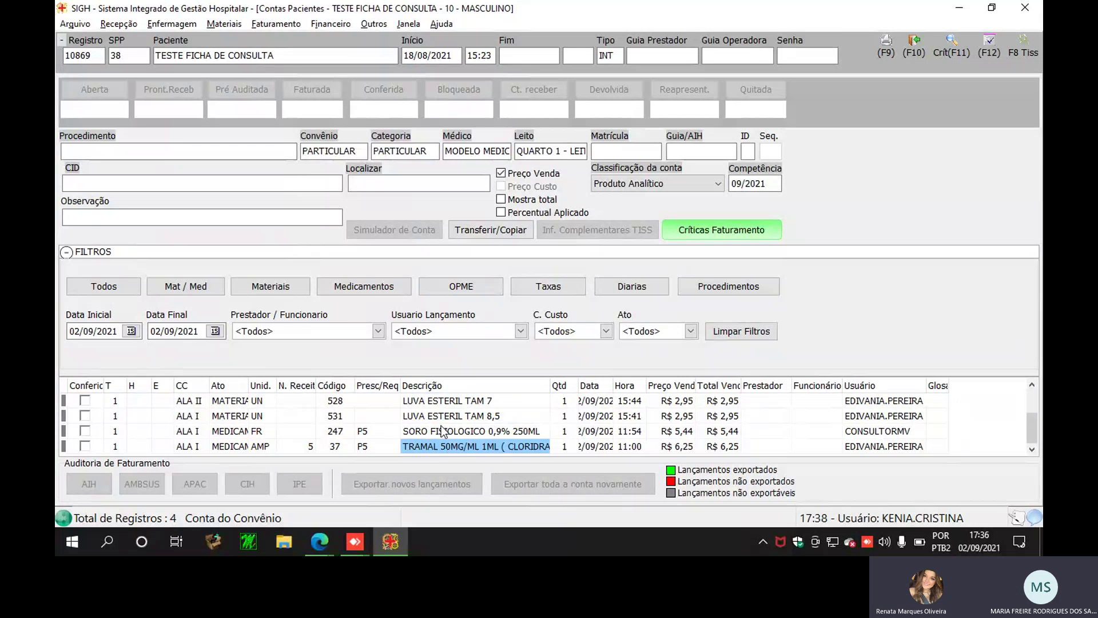
{"action": "key", "text": "Up"}
{"action": "key", "text": "Up"}
{"action": "key", "text": "Up"}
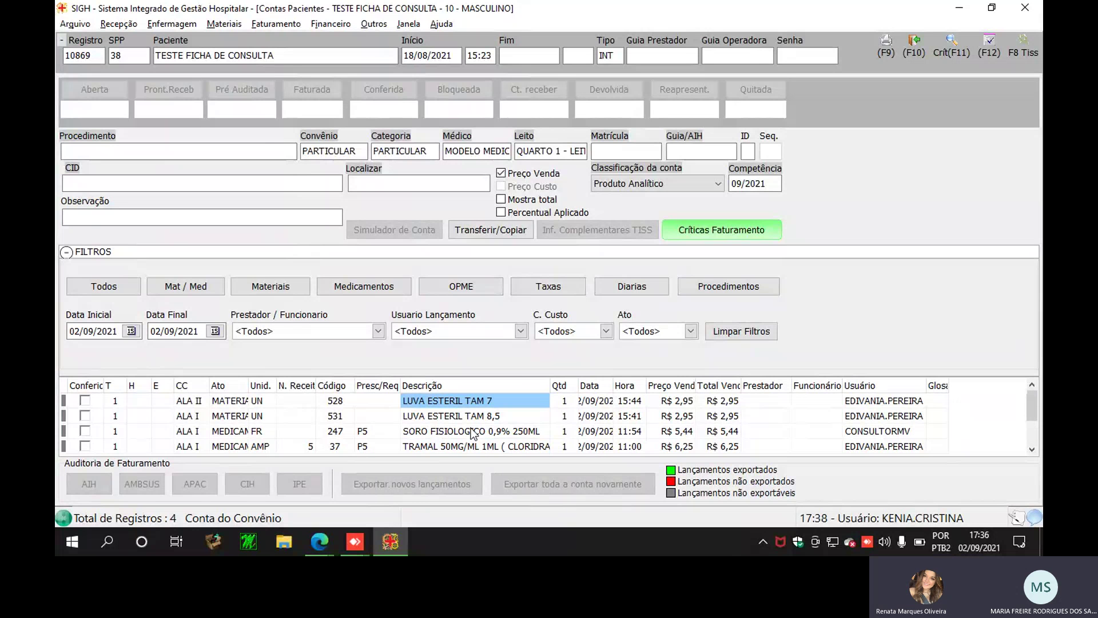
{"action": "key", "text": "Down"}
{"action": "key", "text": "Up"}
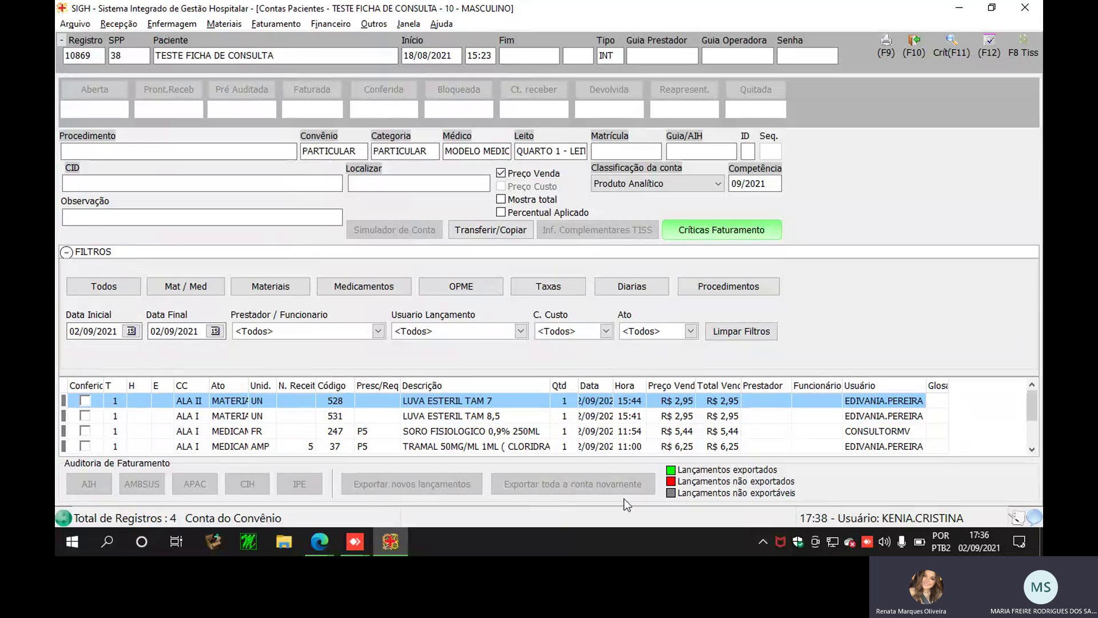
{"action": "key", "text": "Down"}
{"action": "key", "text": "Down"}
{"action": "key", "text": "Down"}
{"action": "key", "text": "Up"}
{"action": "key", "text": "Up"}
{"action": "key", "text": "Up"}
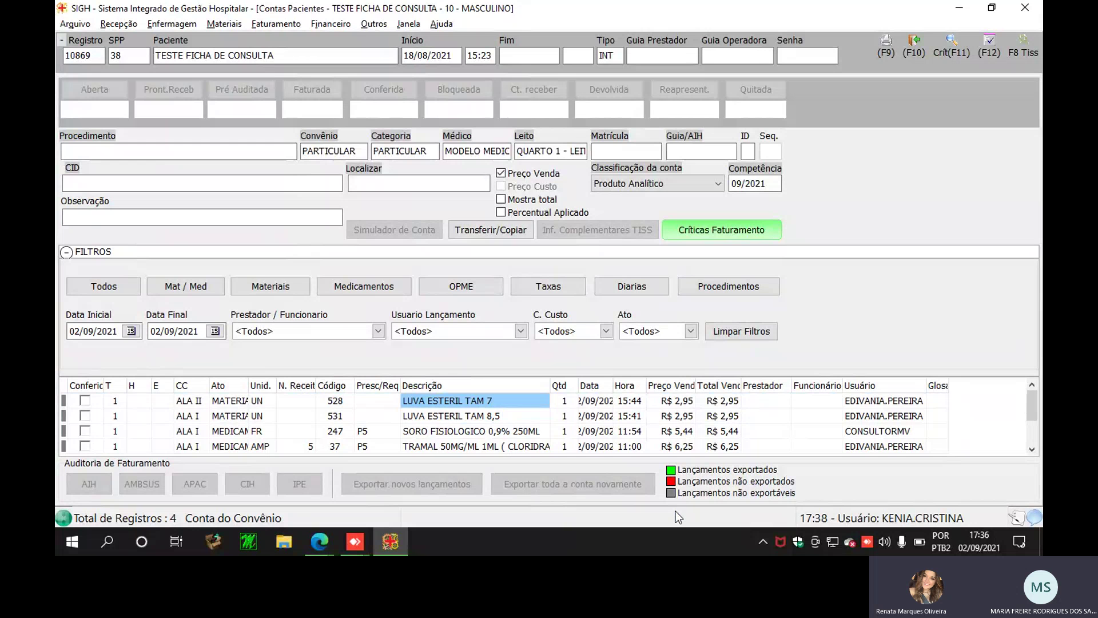
{"action": "key", "text": "Down"}
{"action": "key", "text": "Down"}
{"action": "key", "text": "Down"}
{"action": "key", "text": "Up"}
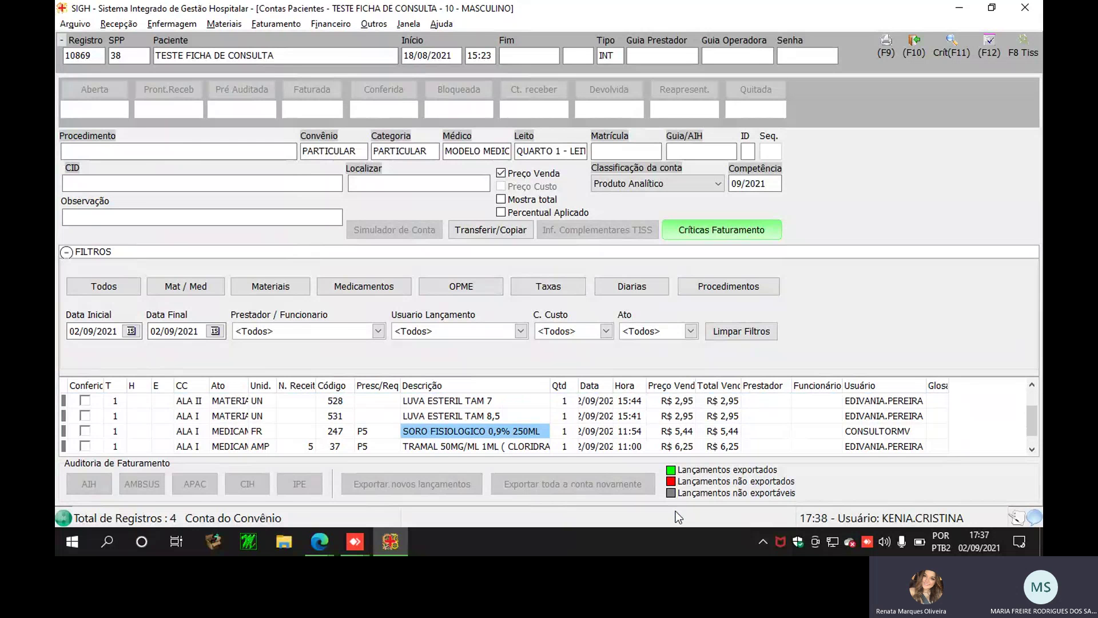
{"action": "key", "text": "Up"}
{"action": "key", "text": "Up"}
{"action": "key", "text": "Down"}
{"action": "key", "text": "Down"}
{"action": "key", "text": "Down"}
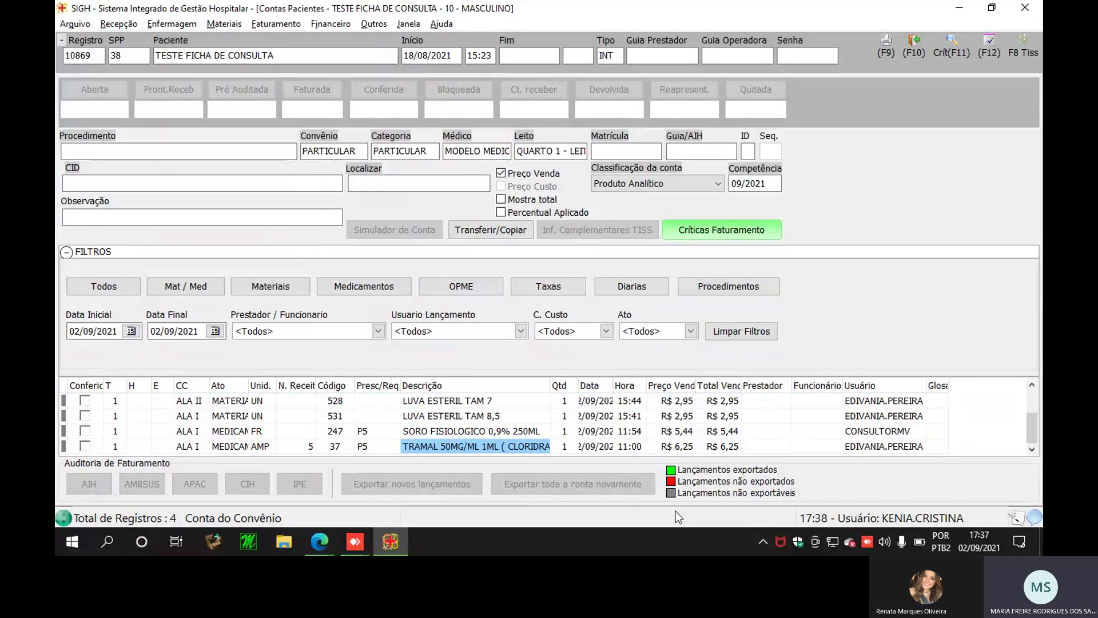
{"action": "key", "text": "Up"}
{"action": "key", "text": "Up"}
{"action": "key", "text": "Up"}
{"action": "key", "text": "Down"}
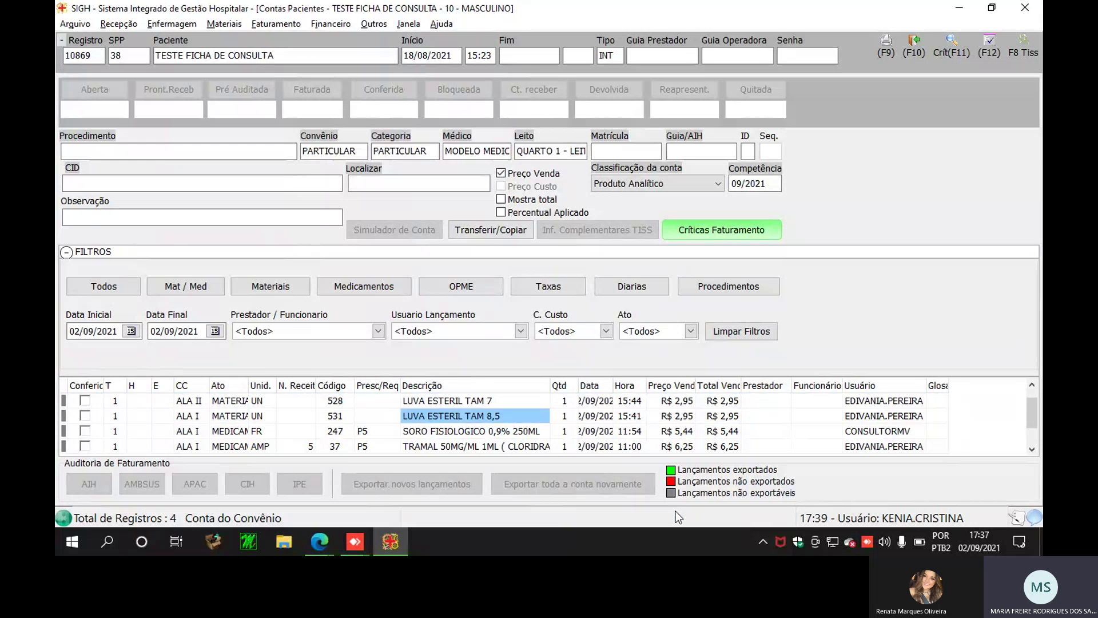
{"action": "key", "text": "Down"}
{"action": "key", "text": "Down"}
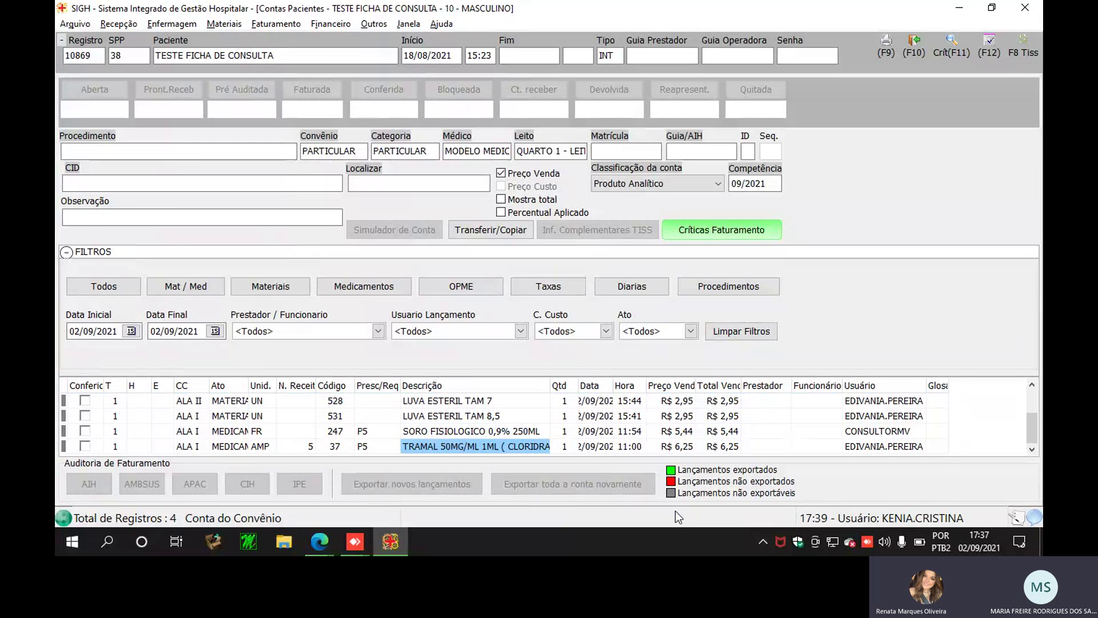
Load the PEP record for TESTE FICHA DE CONSULTA using a TESTE patient search
{"action": "left_click", "coordinate": [119, 23]}
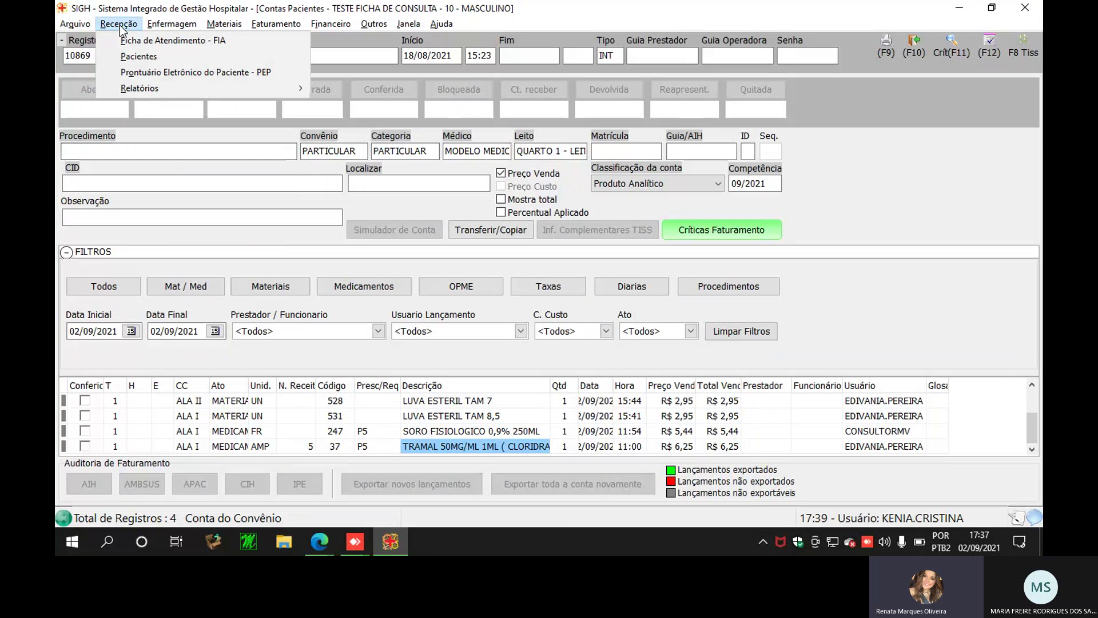
{"action": "left_click", "coordinate": [158, 75]}
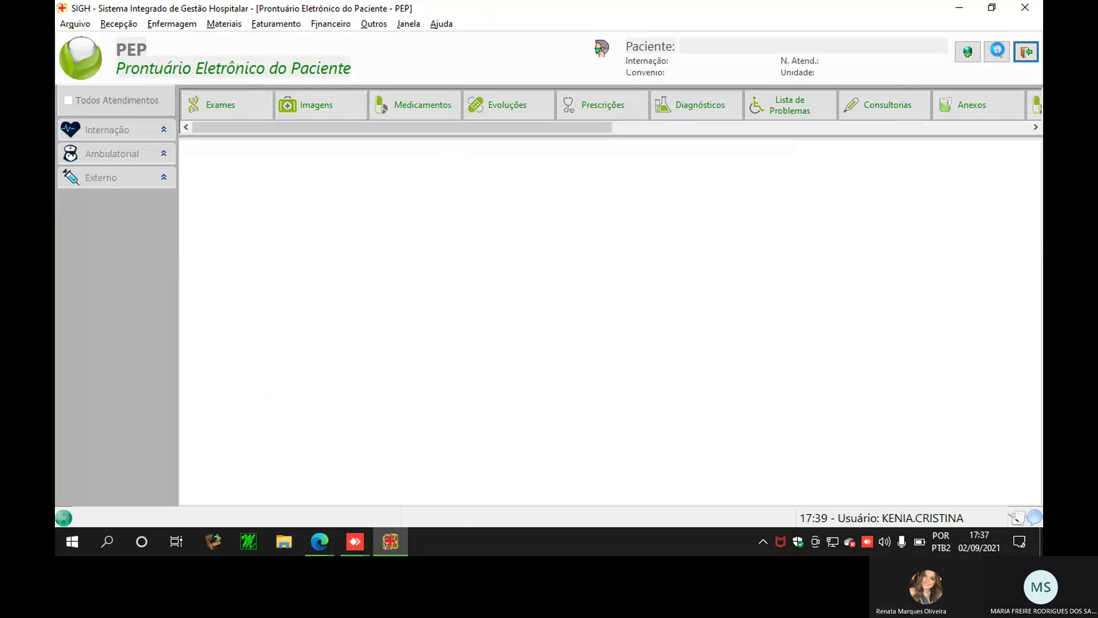
{"action": "left_click", "coordinate": [997, 51]}
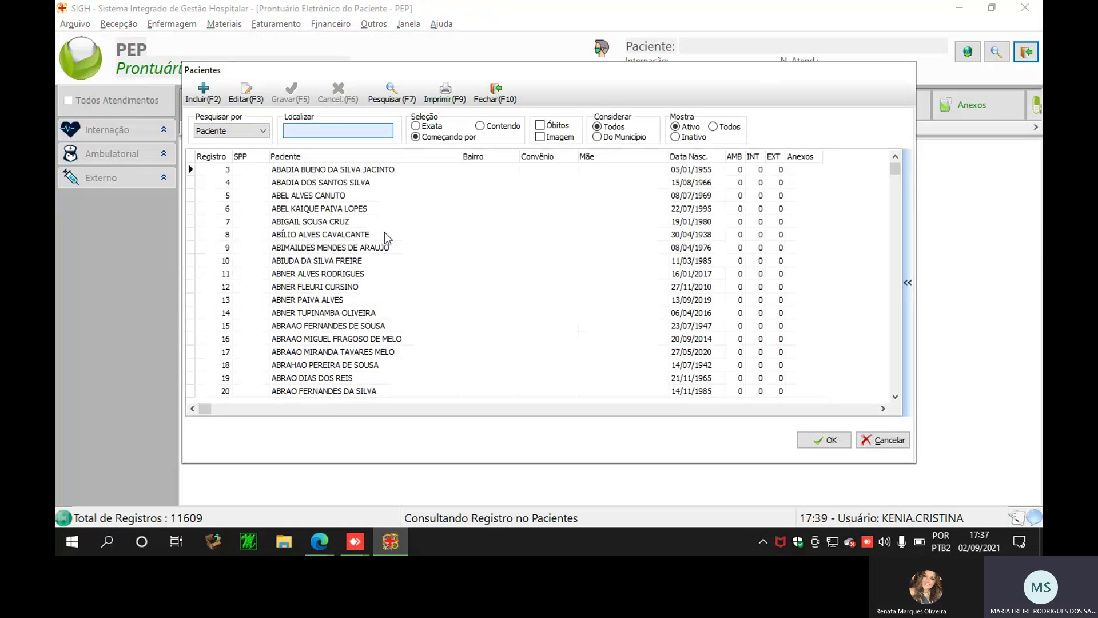
{"action": "type", "text": "TESTE"}
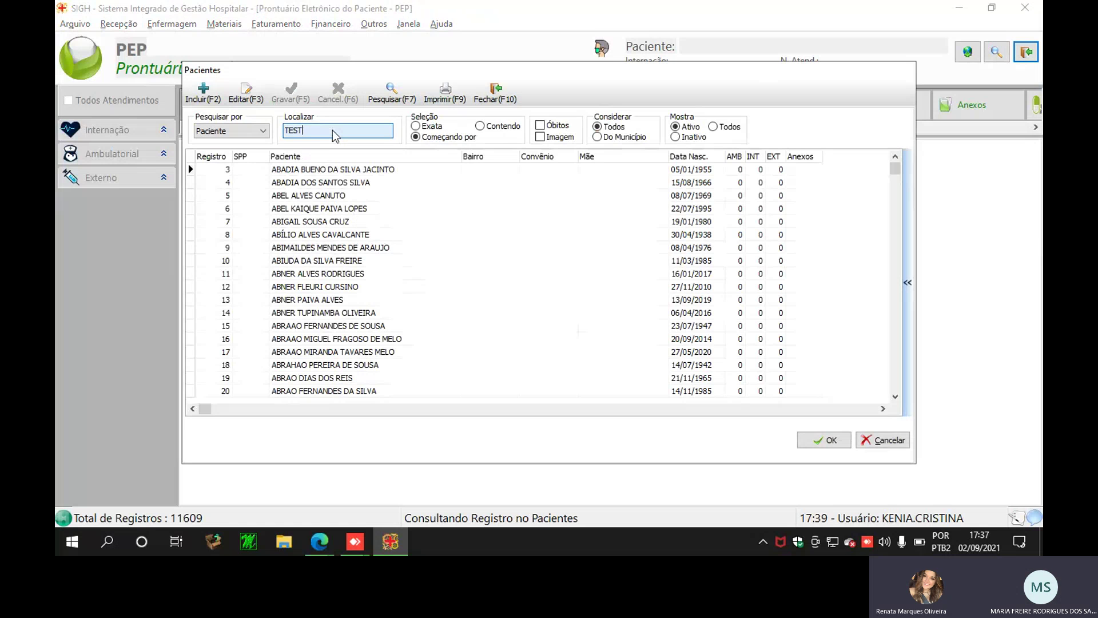
{"action": "left_click", "coordinate": [405, 168]}
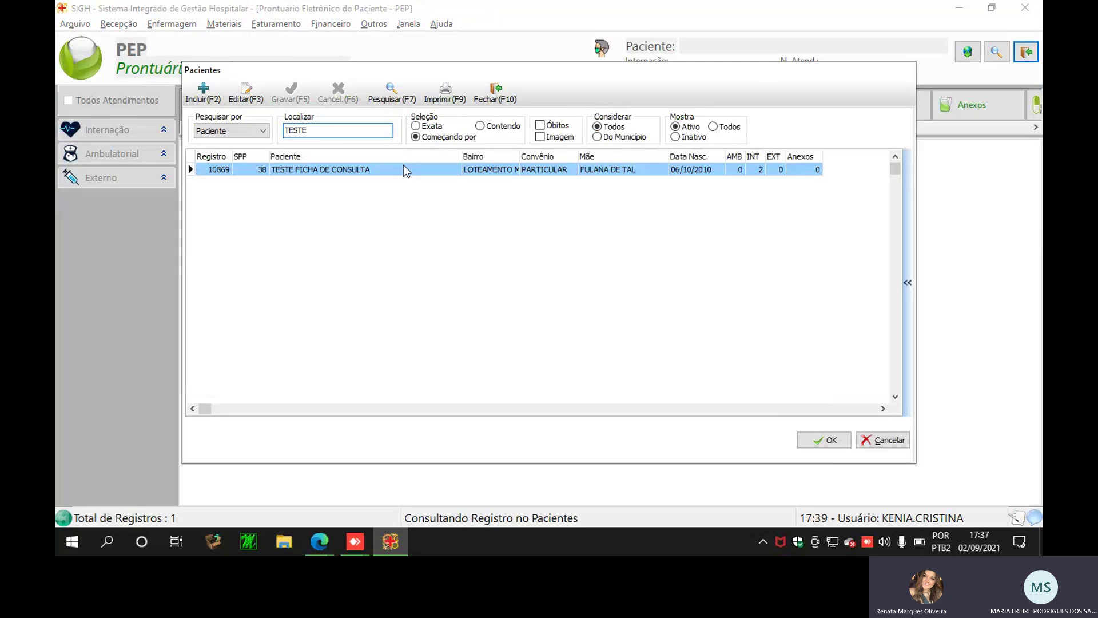
{"action": "left_click", "coordinate": [823, 440]}
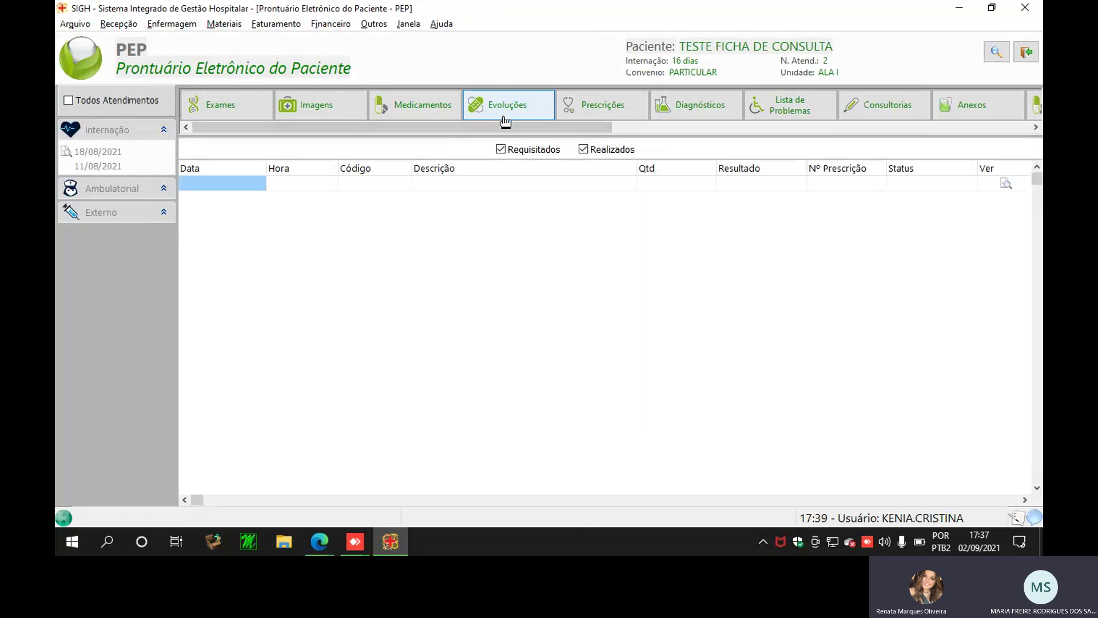
Review the patient's prescriptions and medications, then preview prescription nº 5 in full
{"action": "left_click", "coordinate": [595, 117]}
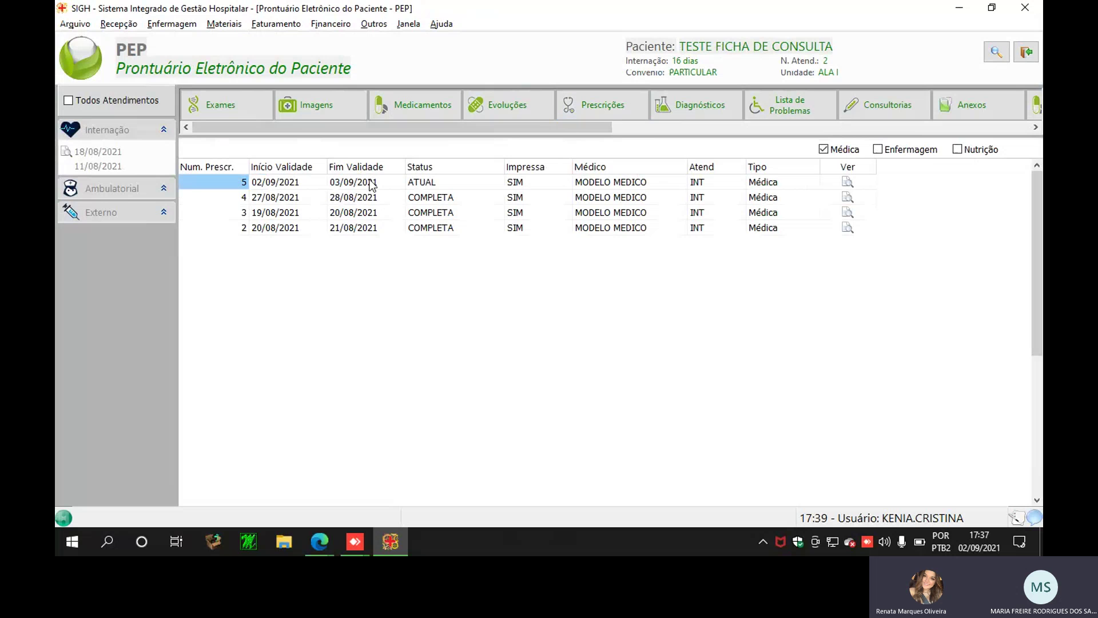
{"action": "left_click", "coordinate": [438, 183]}
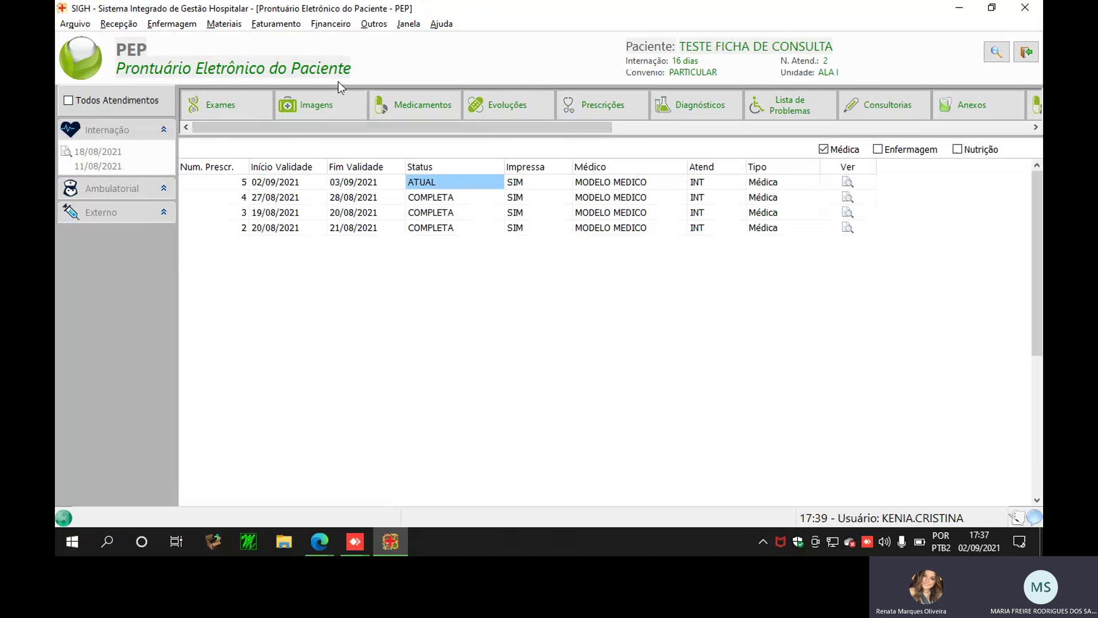
{"action": "left_click", "coordinate": [415, 105]}
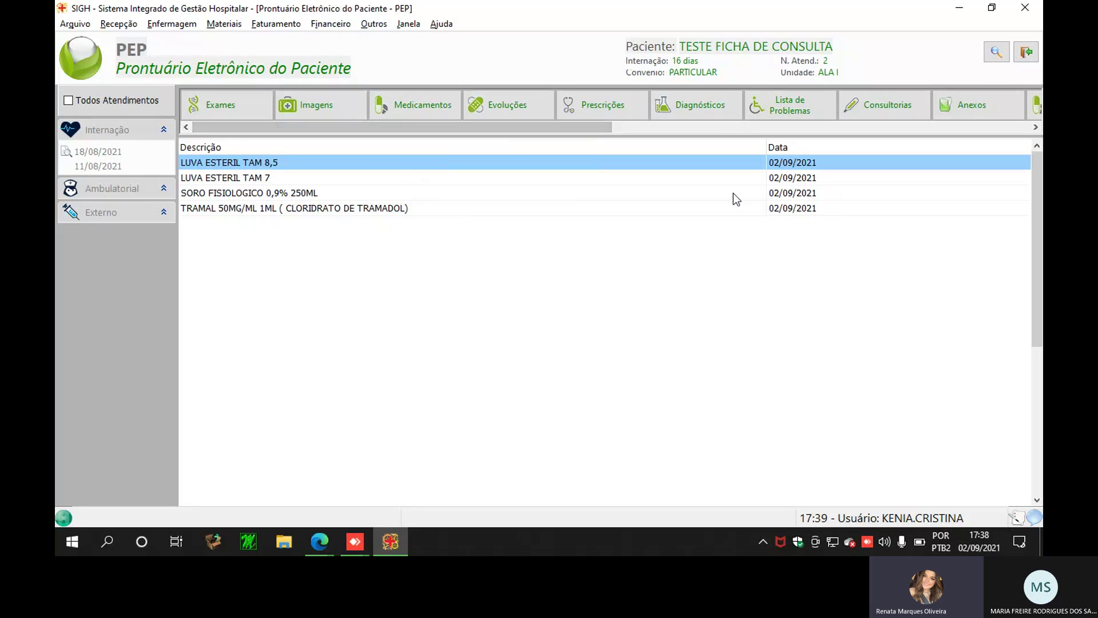
{"action": "left_click", "coordinate": [600, 105]}
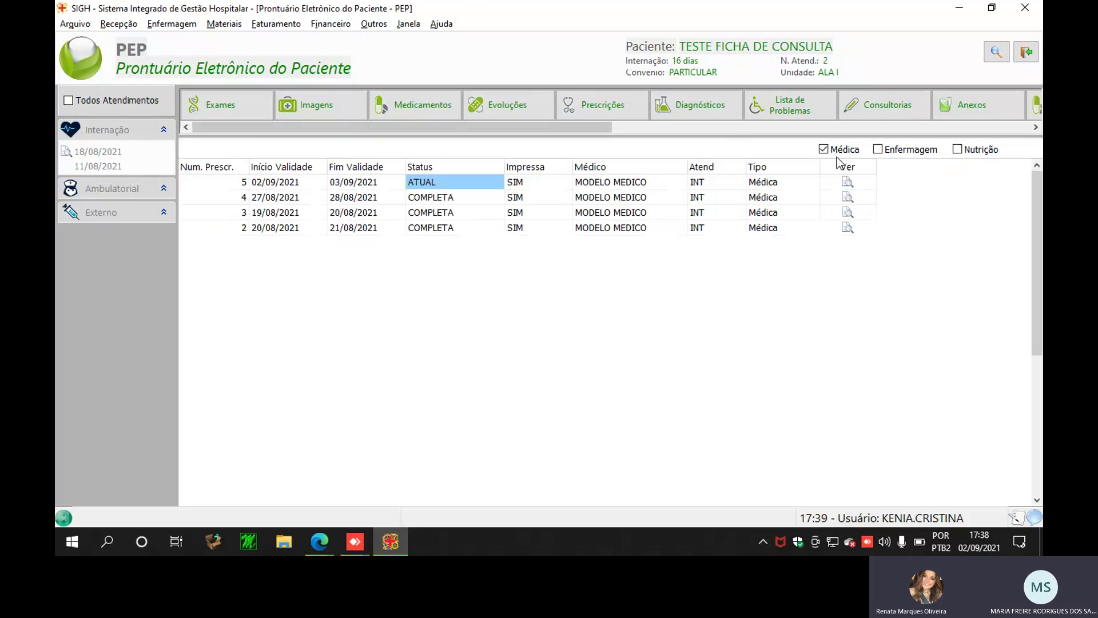
{"action": "left_click", "coordinate": [882, 152]}
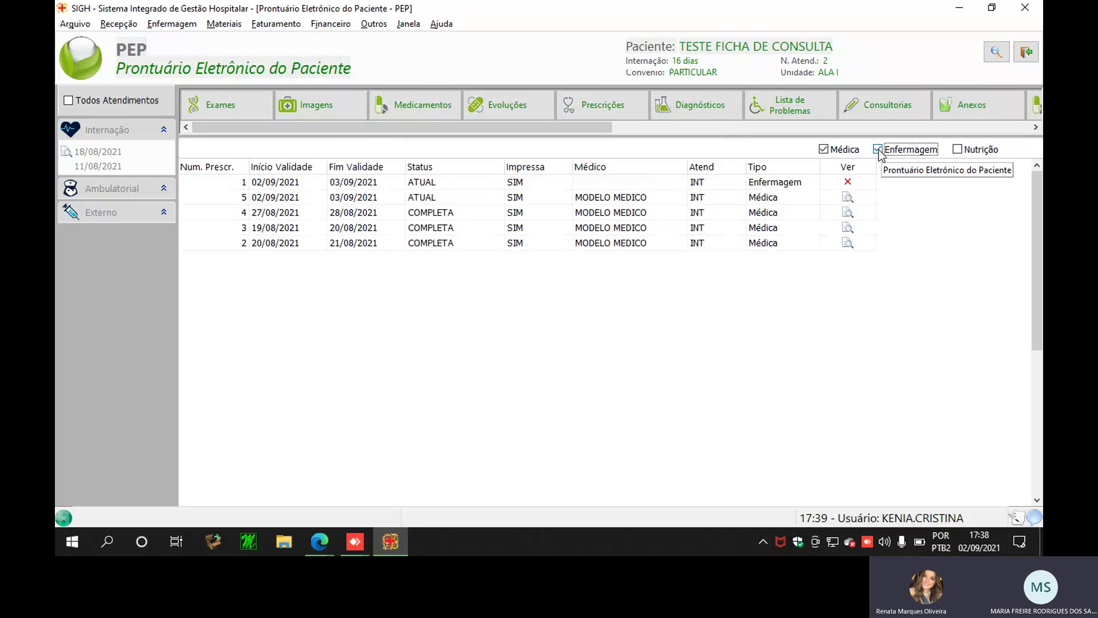
{"action": "left_click", "coordinate": [883, 154]}
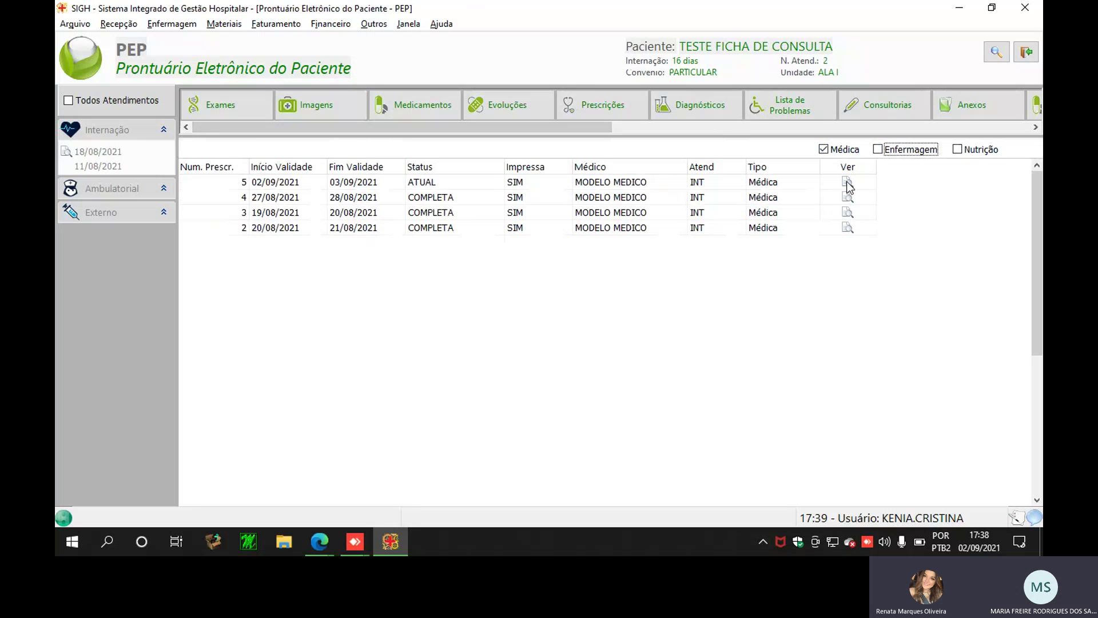
{"action": "left_click", "coordinate": [848, 183]}
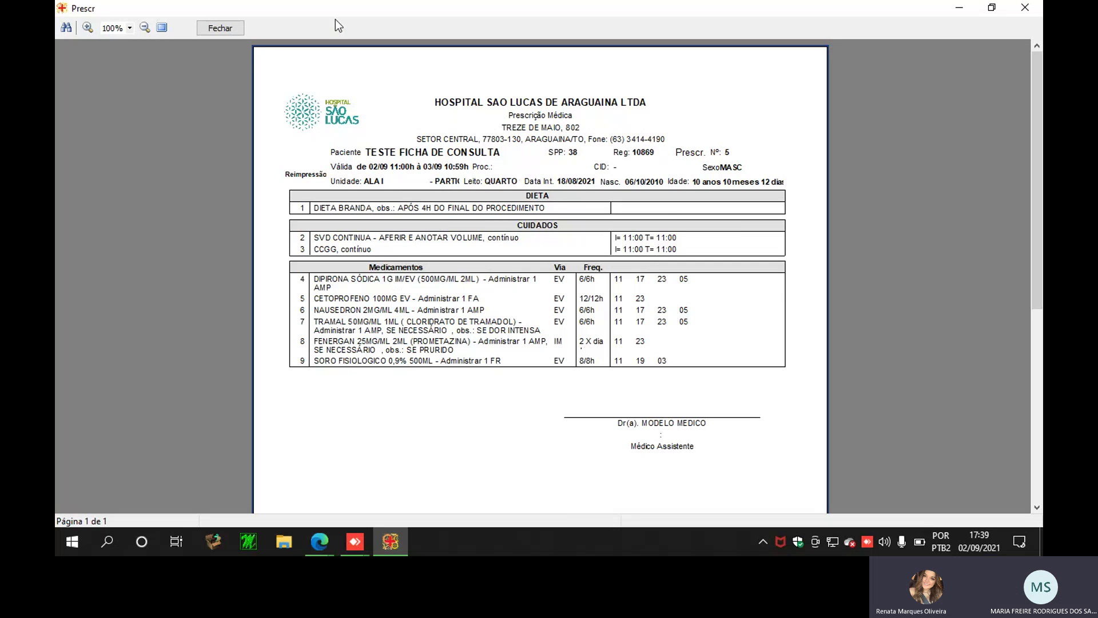
Close the prescription preview and log in under the billing user account
{"action": "left_click", "coordinate": [220, 28]}
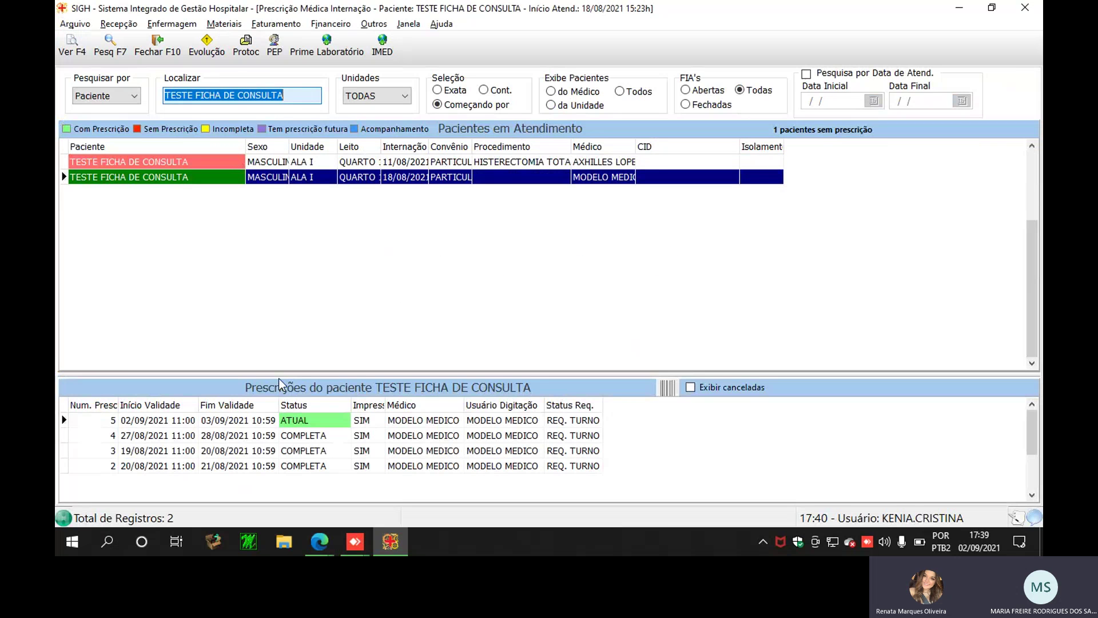
{"action": "left_click", "coordinate": [83, 28]}
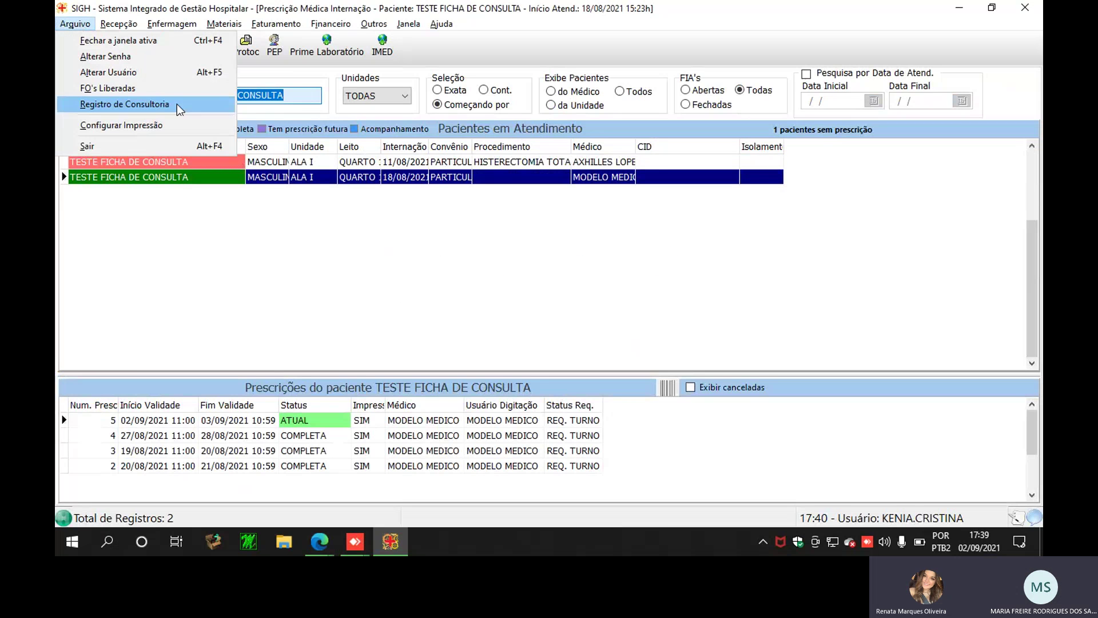
{"action": "key", "text": "alt+Tab"}
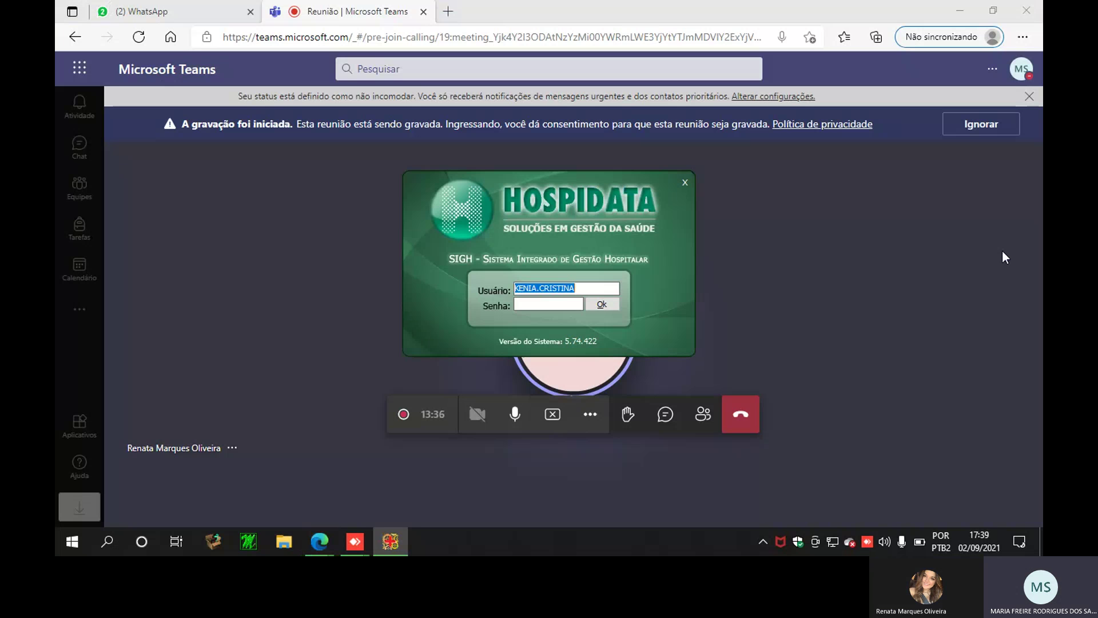
{"action": "type", "text": "hd"}
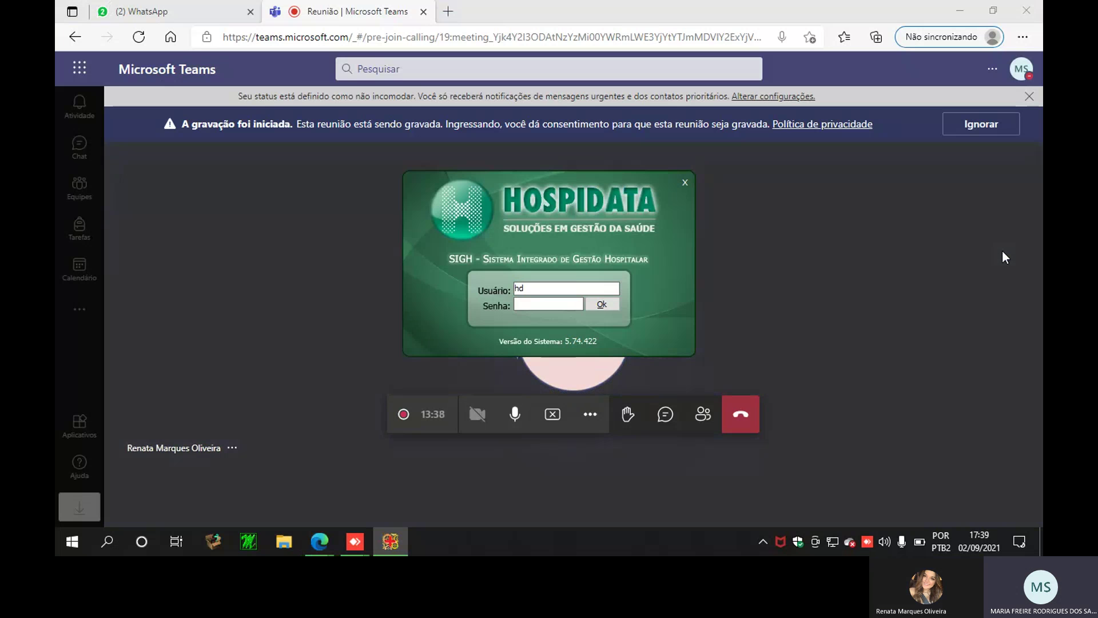
{"action": "type", "text": "_faturamento"}
{"action": "key", "text": "Tab"}
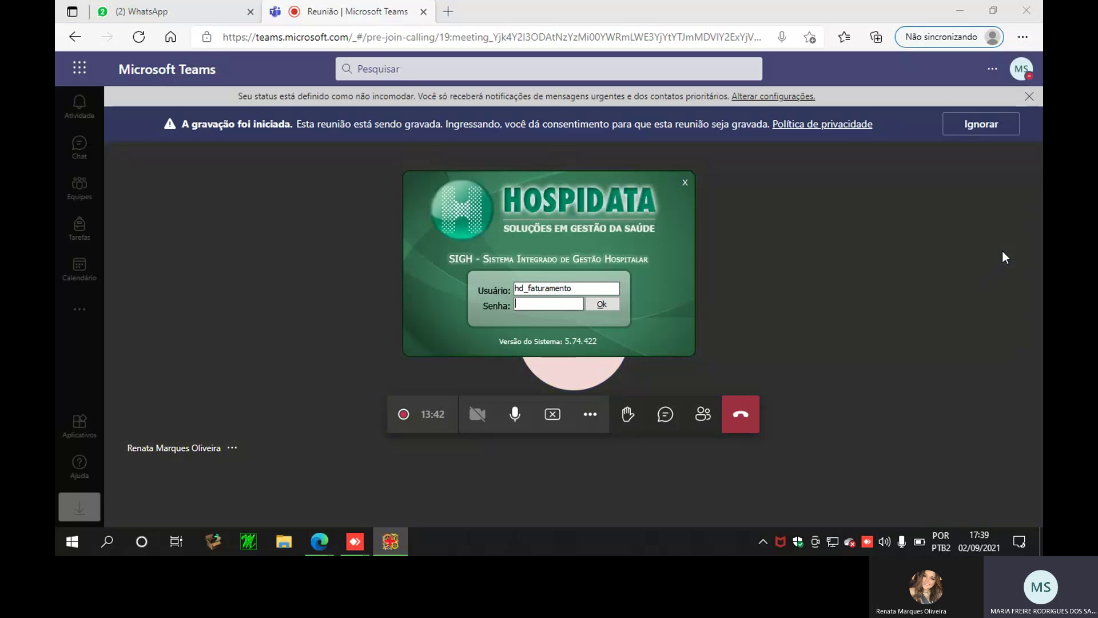
{"action": "type", "text": "••••••••••"}
{"action": "left_click", "coordinate": [602, 306]}
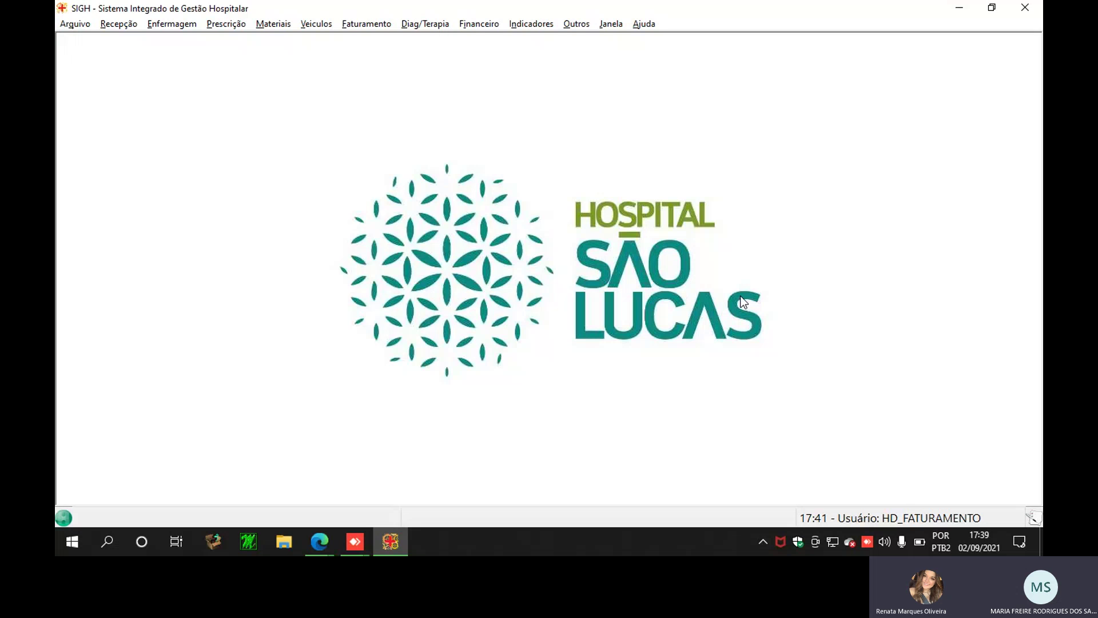
Reload the TESTE patient's account in Contas do Paciente under the billing user
{"action": "left_click", "coordinate": [366, 23]}
{"action": "left_click", "coordinate": [400, 43]}
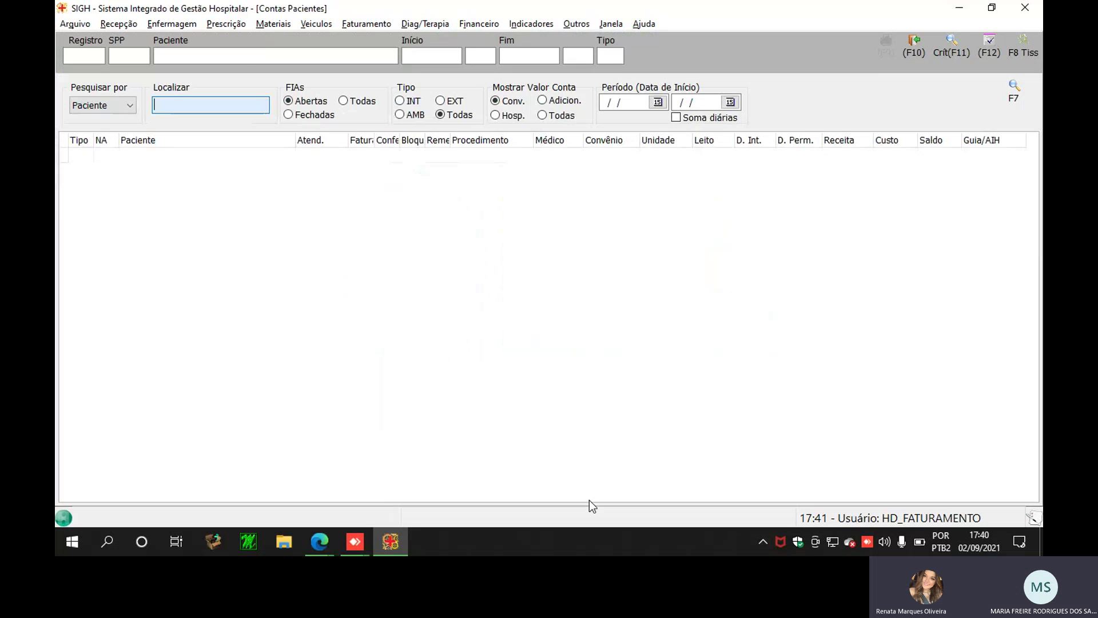
{"action": "left_click", "coordinate": [235, 54]}
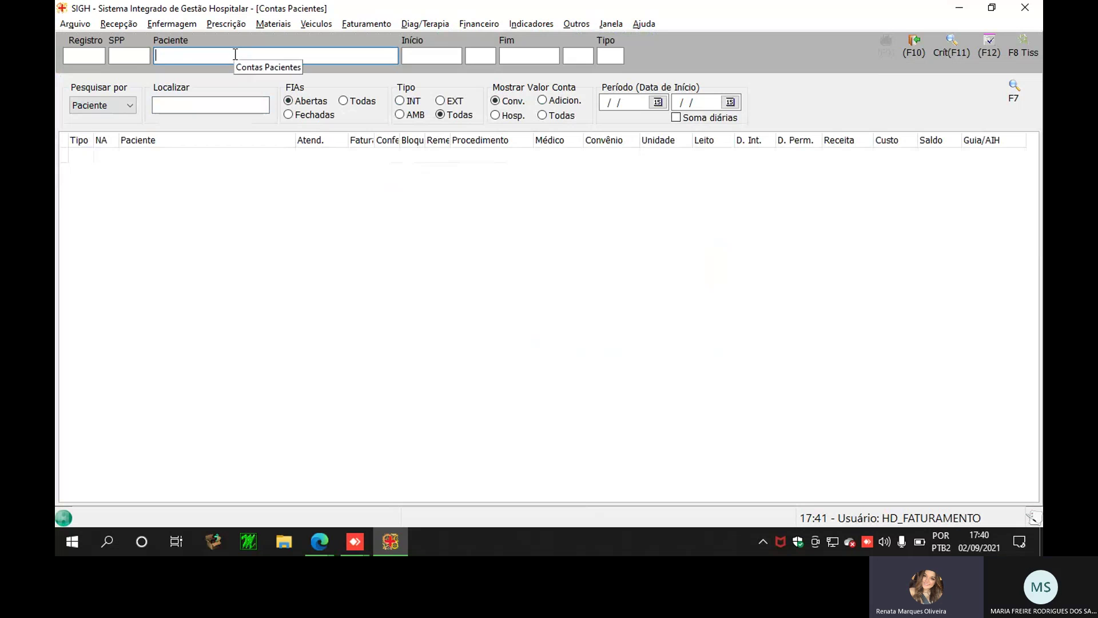
{"action": "type", "text": "TESTE"}
{"action": "key", "text": "Return"}
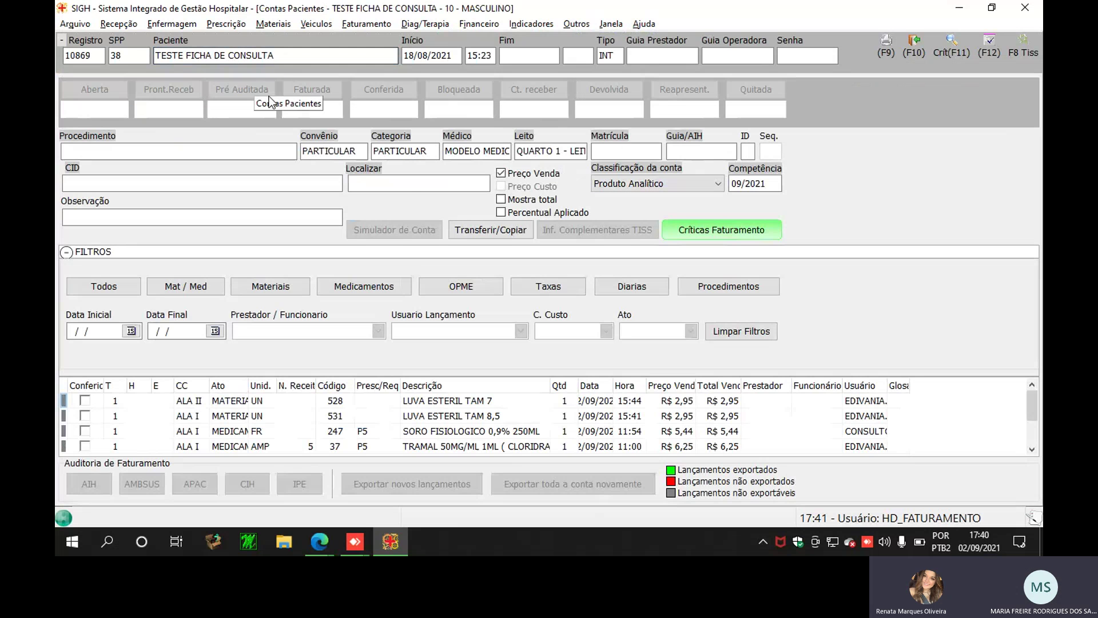
Step through the account's four billed items in the items grid
{"action": "left_click", "coordinate": [379, 430]}
{"action": "key", "text": "Down"}
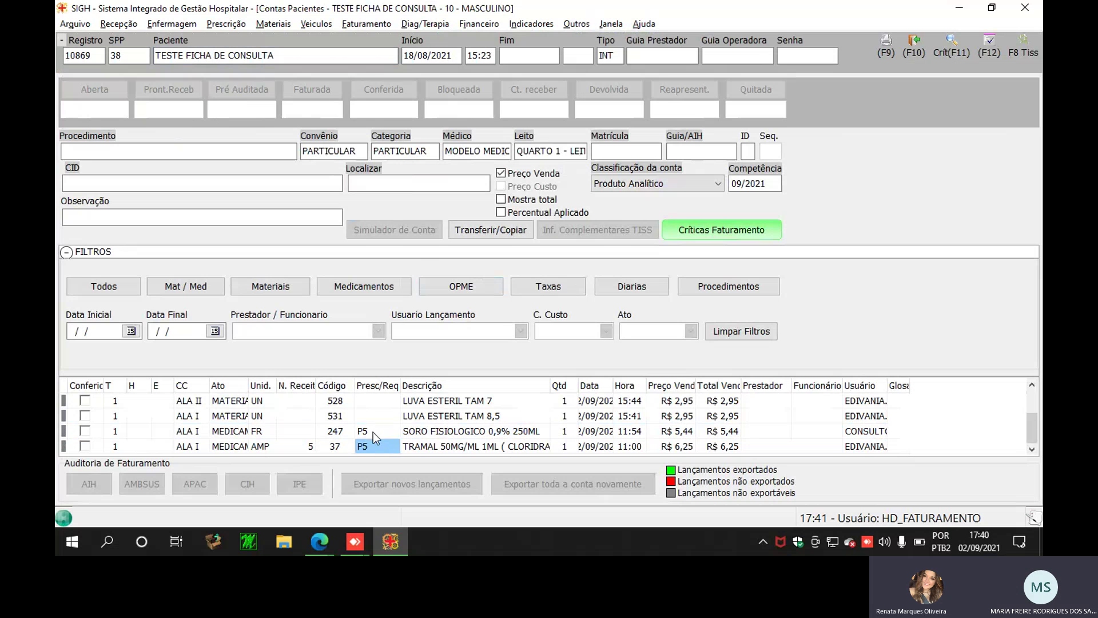
{"action": "key", "text": "Up"}
{"action": "key", "text": "Up"}
{"action": "key", "text": "Up"}
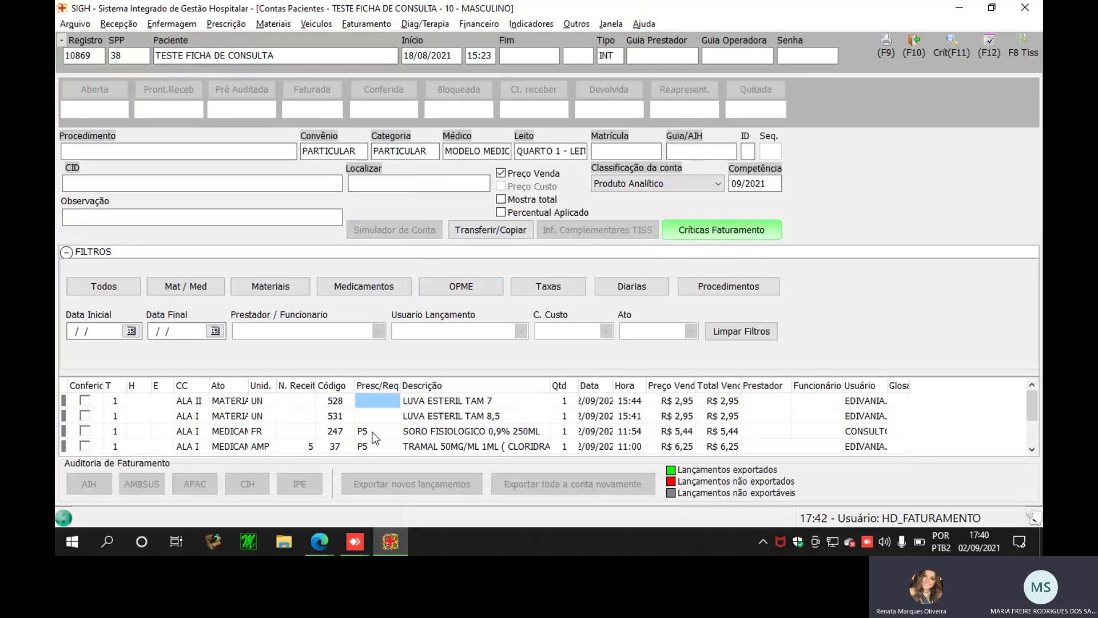
{"action": "key", "text": "Down"}
{"action": "key", "text": "Down"}
{"action": "key", "text": "Down"}
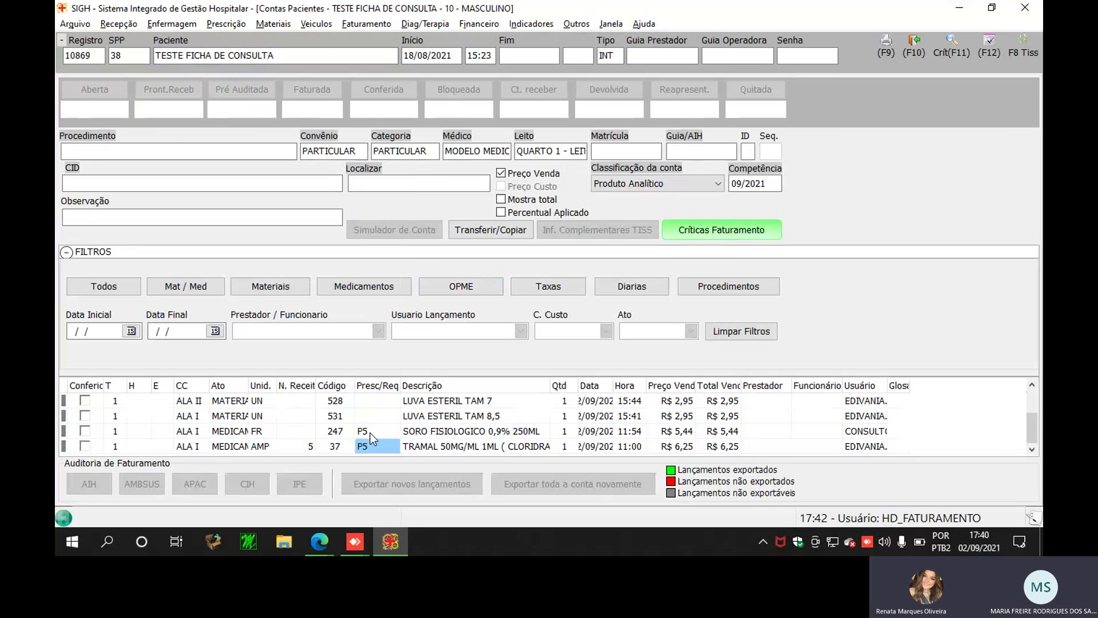
{"action": "key", "text": "Up"}
{"action": "key", "text": "Up"}
{"action": "key", "text": "Up"}
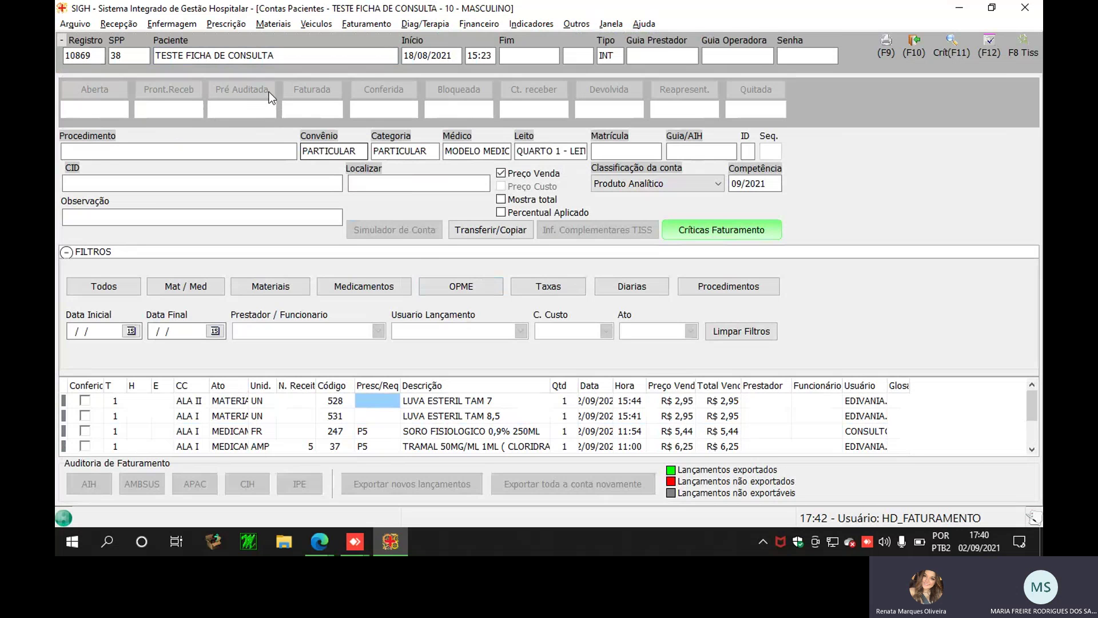
{"action": "left_click", "coordinate": [80, 23]}
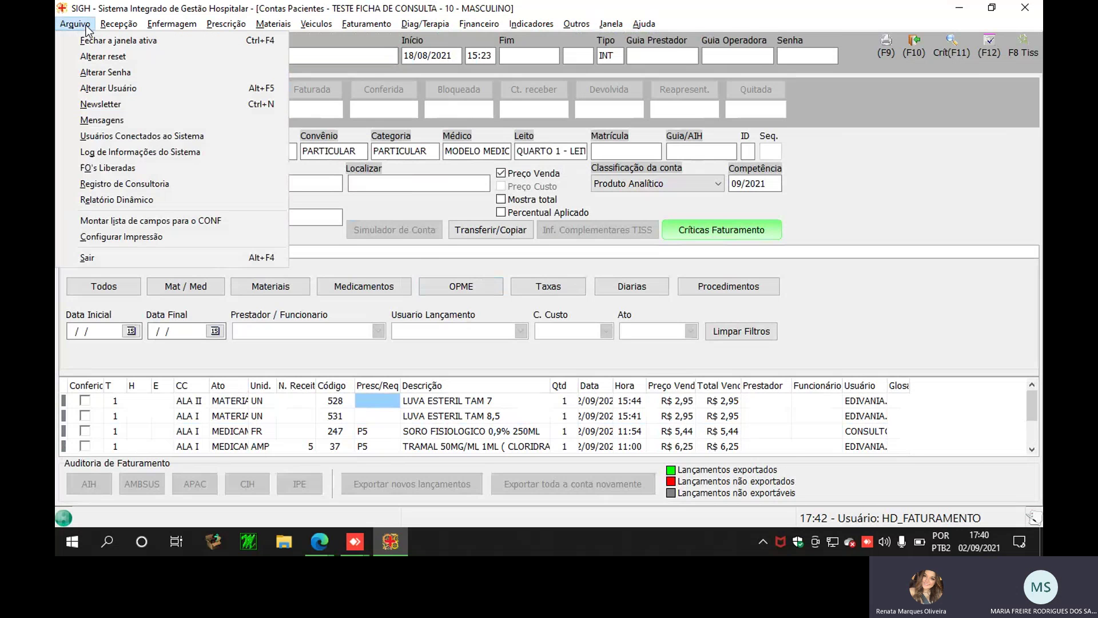
Switch the session to another user by entering that user's login and password
{"action": "left_click", "coordinate": [136, 91]}
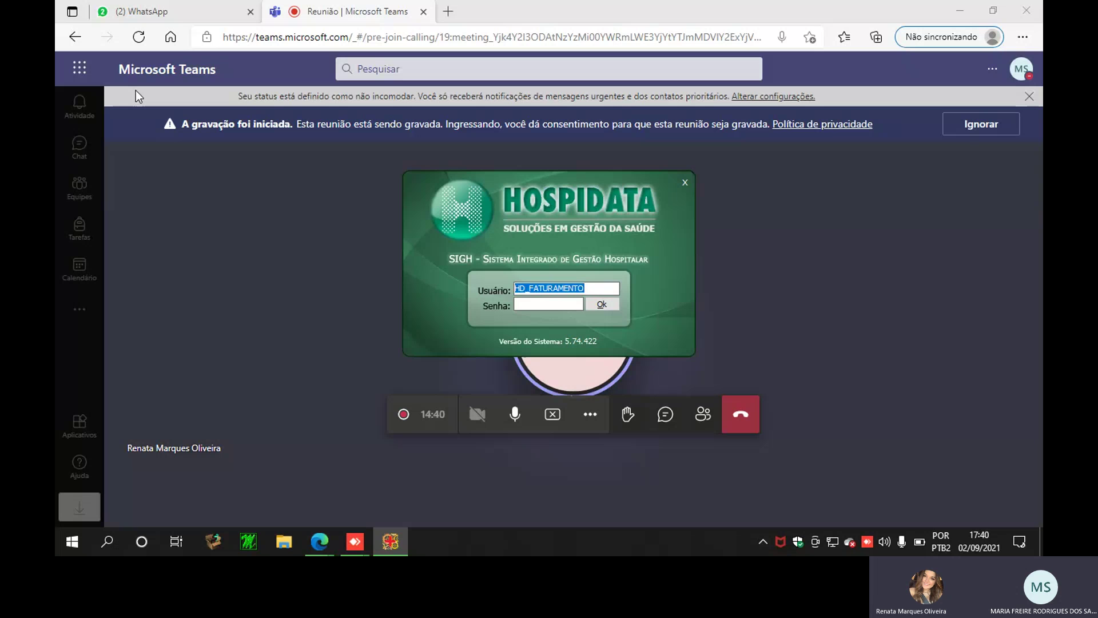
{"action": "type", "text": "isis.a"}
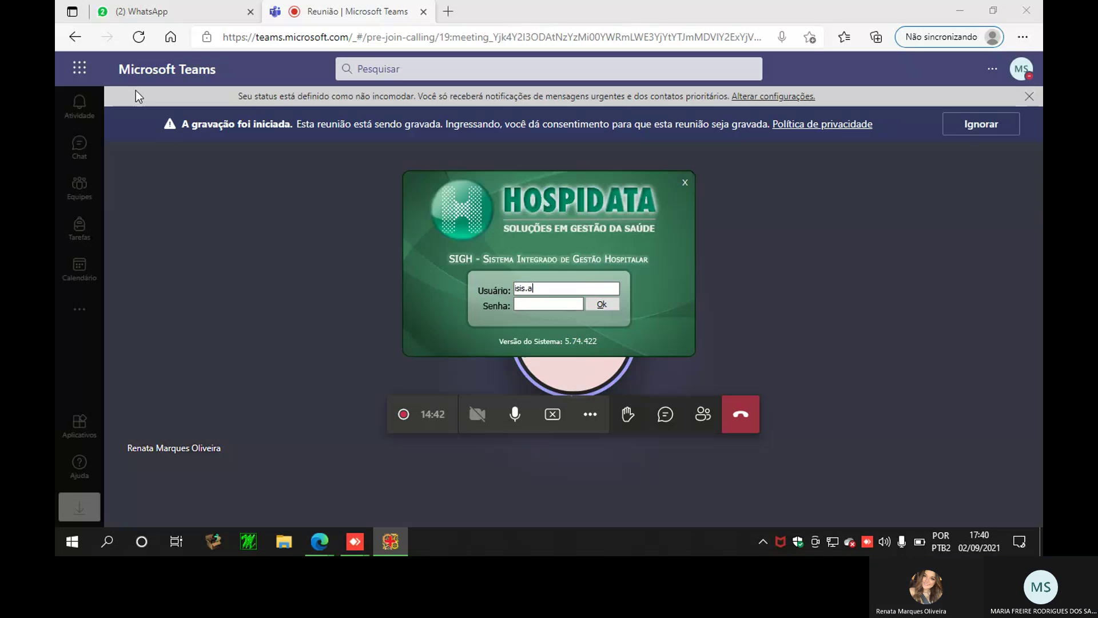
{"action": "type", "text": "raujo"}
{"action": "key", "text": "Tab"}
{"action": "type", "text": "••"}
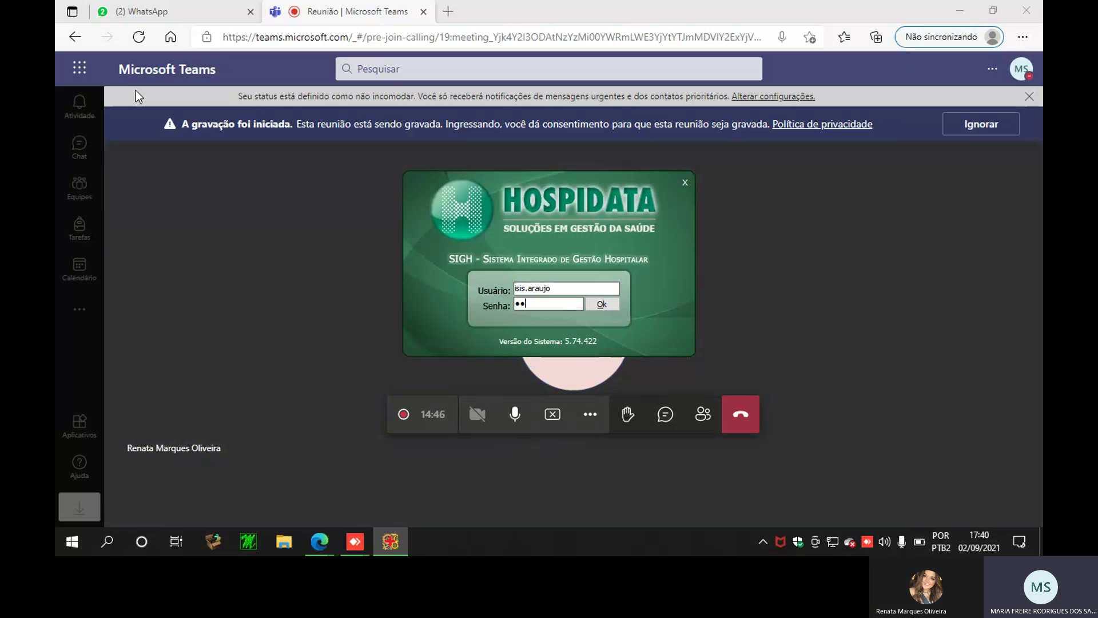
{"action": "type", "text": "••"}
{"action": "left_click", "coordinate": [603, 304]}
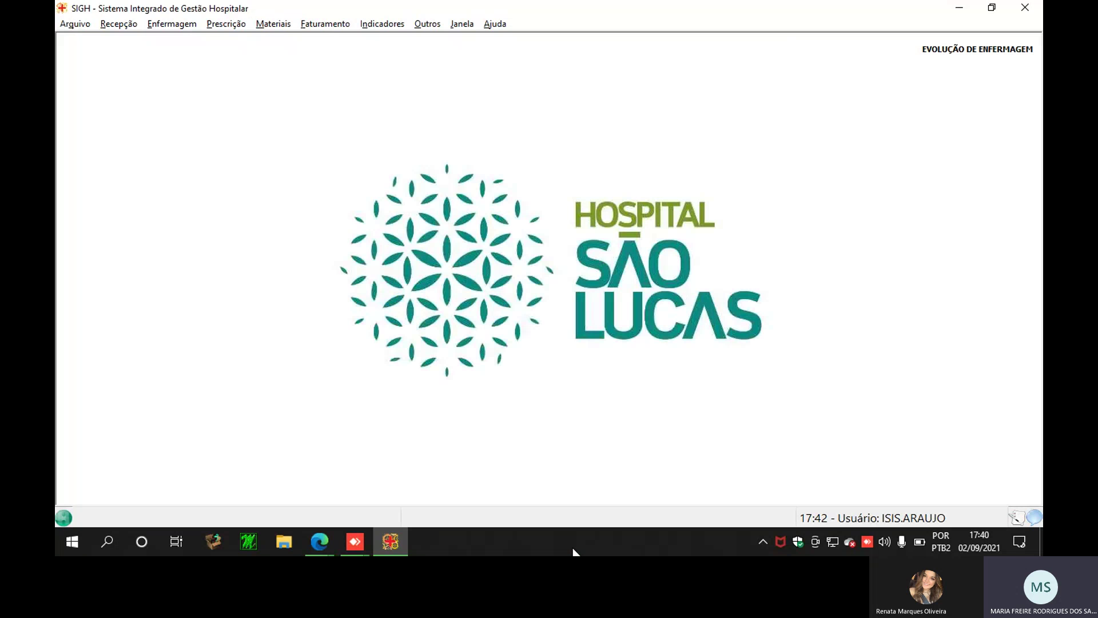
Load the TESTE FICHA DE CONSULTA account under the new user and select an item row
{"action": "left_click", "coordinate": [344, 17]}
{"action": "left_click", "coordinate": [343, 40]}
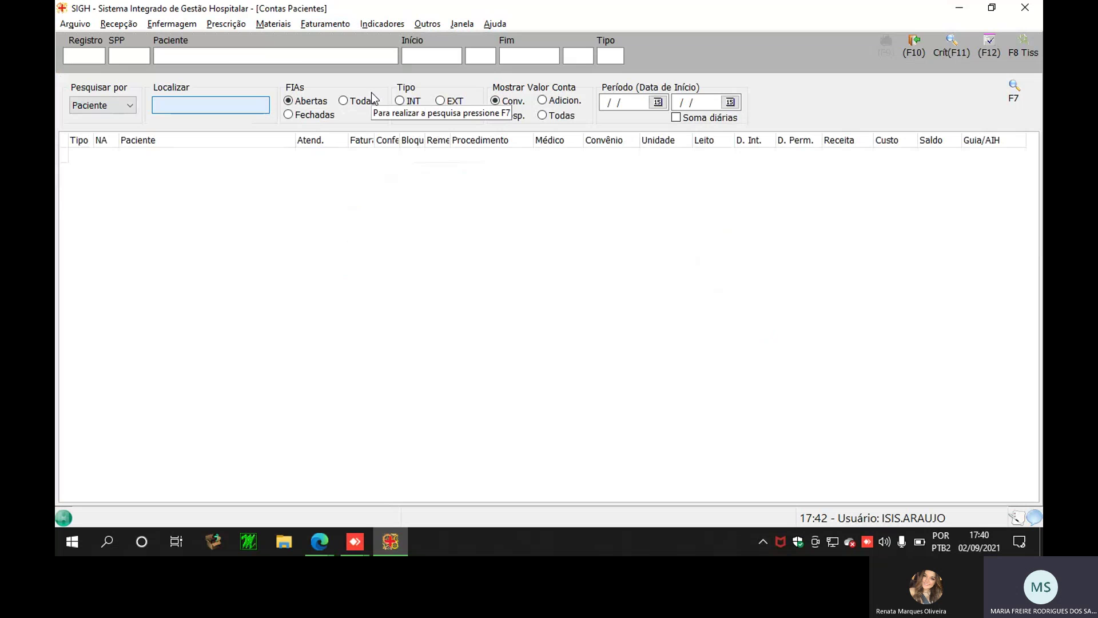
{"action": "left_click", "coordinate": [224, 52]}
{"action": "type", "text": "TESTE"}
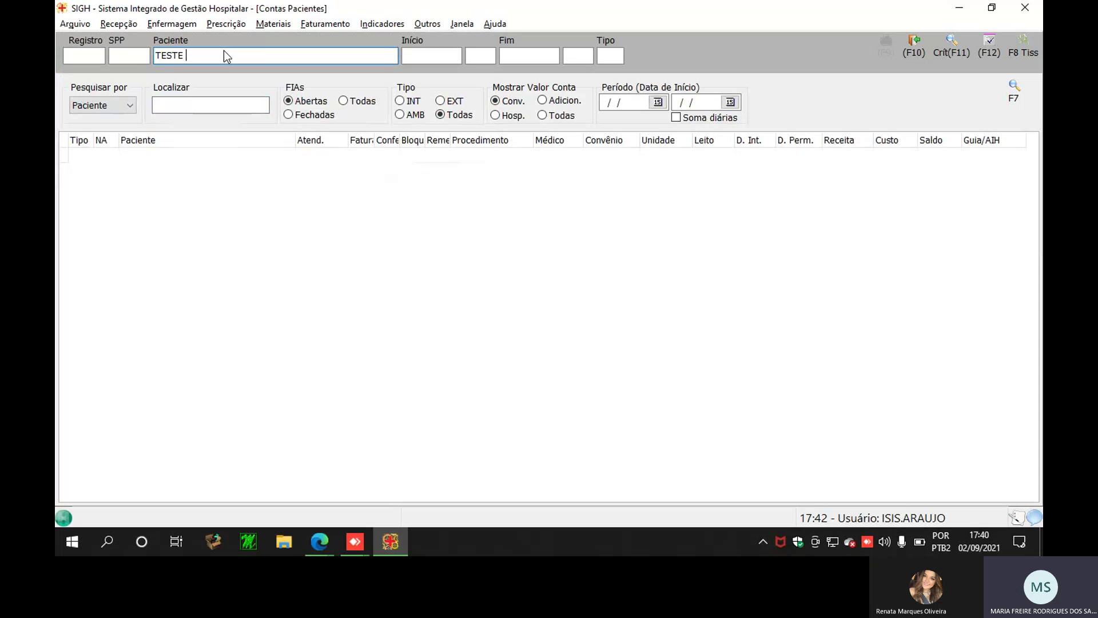
{"action": "key", "text": "Return"}
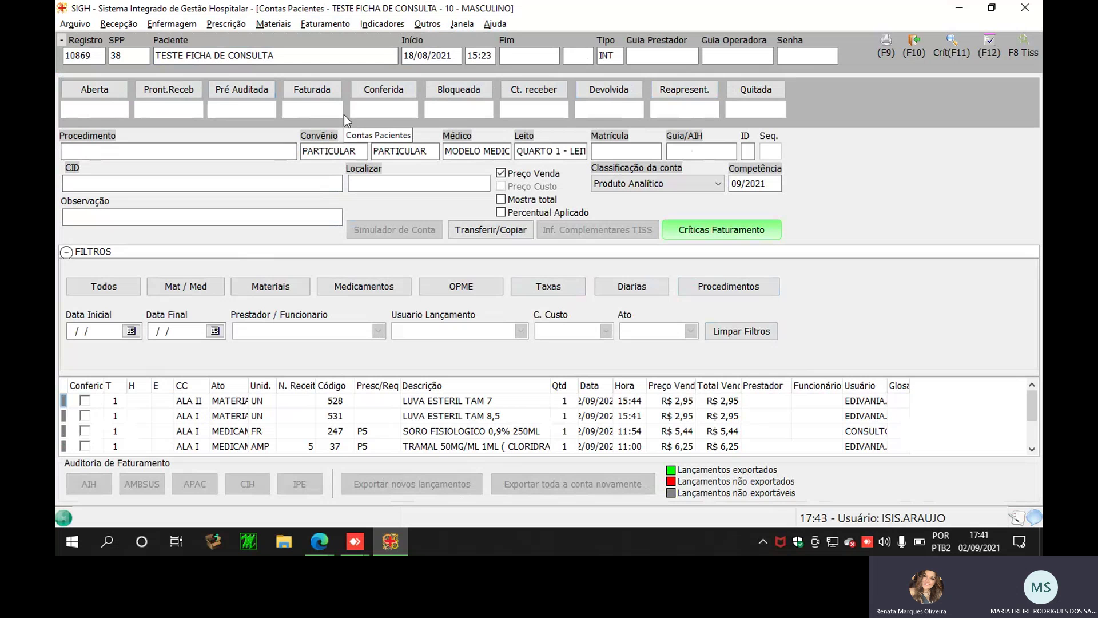
{"action": "left_click", "coordinate": [305, 431]}
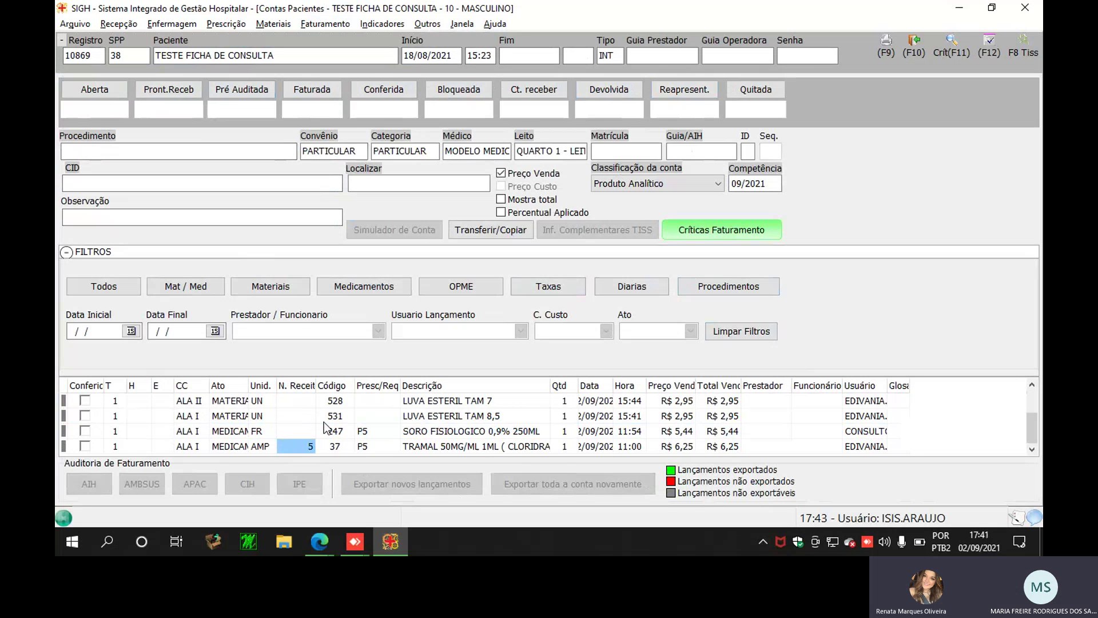
Open the saline solution entry's launch details and close them without changes
{"action": "left_click", "coordinate": [458, 432]}
{"action": "key", "text": "Return"}
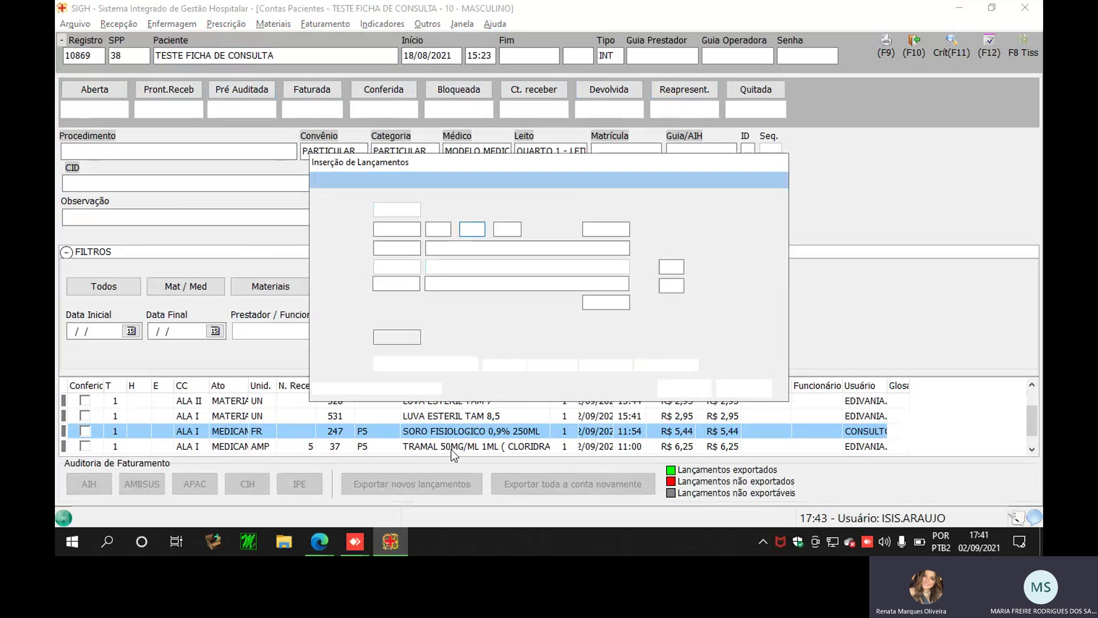
{"action": "left_click", "coordinate": [743, 389]}
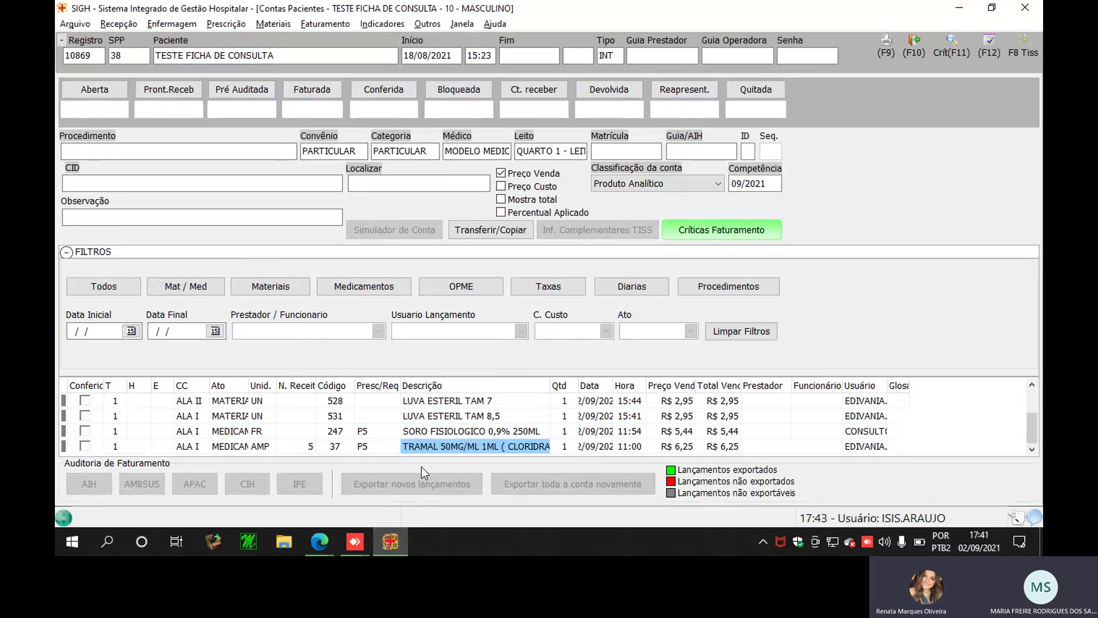
Widen the Qtd/Data column in the item list so full dates show
{"action": "left_click", "coordinate": [449, 431]}
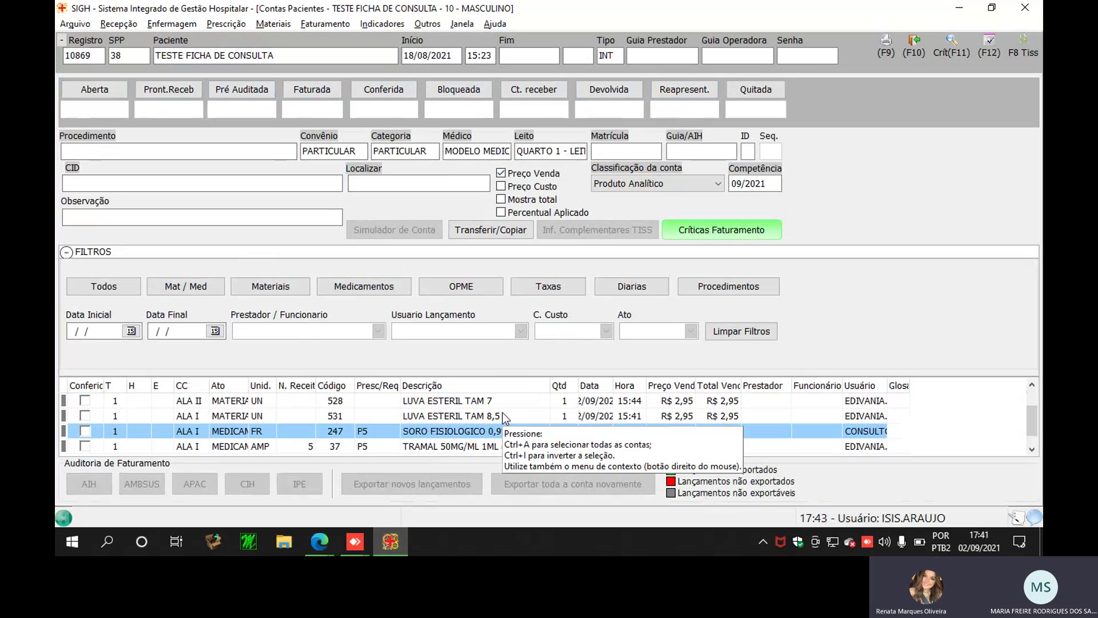
{"action": "left_click", "coordinate": [486, 400]}
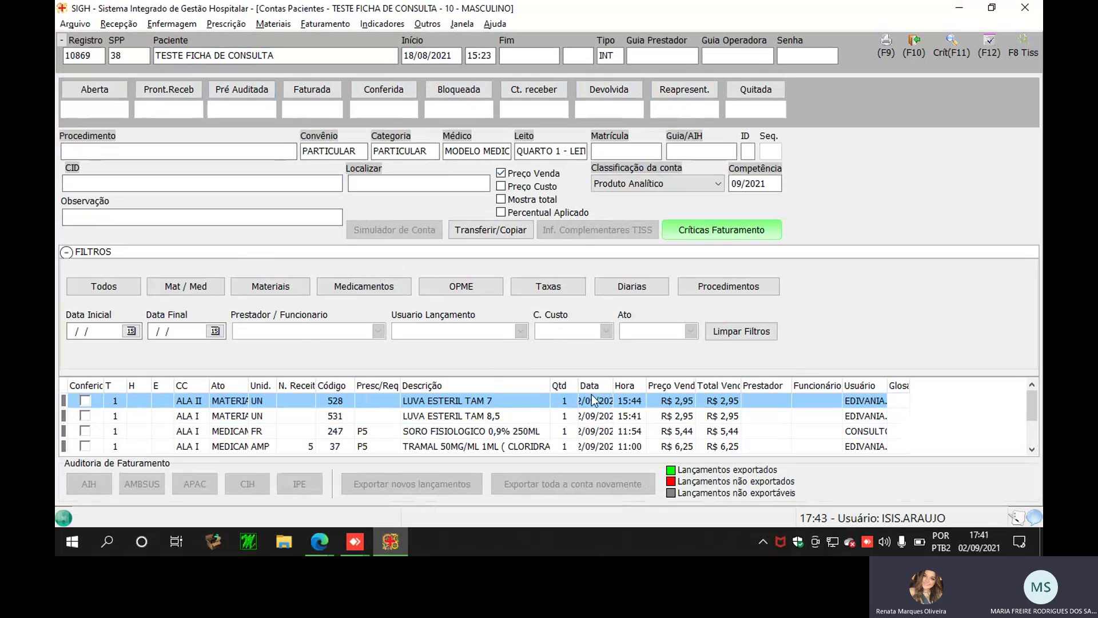
{"action": "left_click_drag", "start_coordinate": [577, 384], "coordinate": [635, 386]}
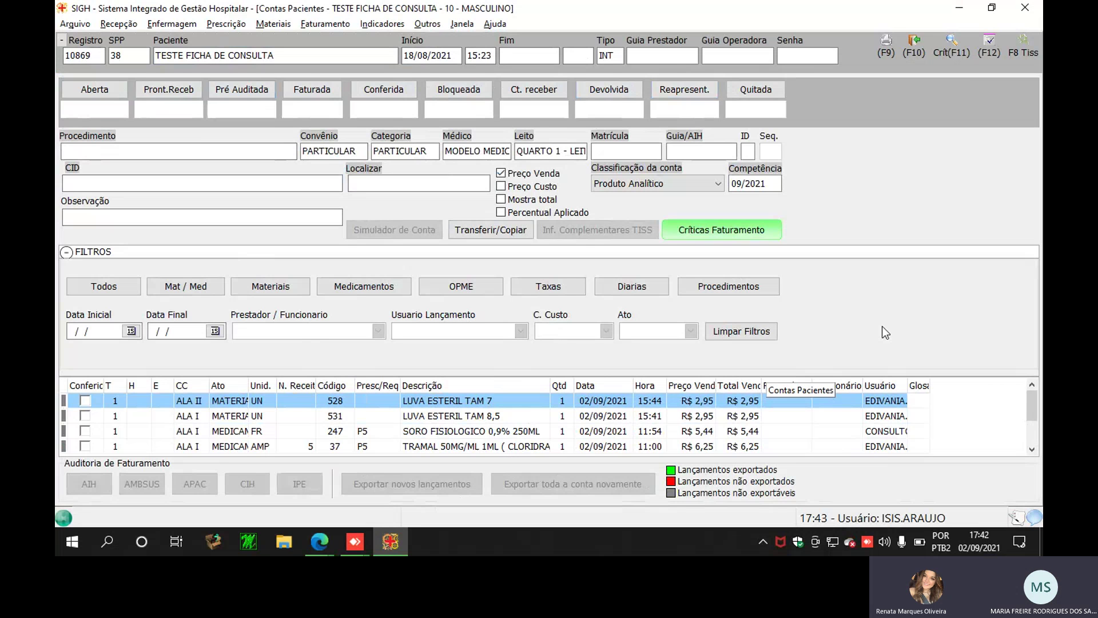
Change the LUVA ESTERIL TAM 7 quantity from 1 to 2, totalling R$ 5,90
{"action": "key", "text": "Insert"}
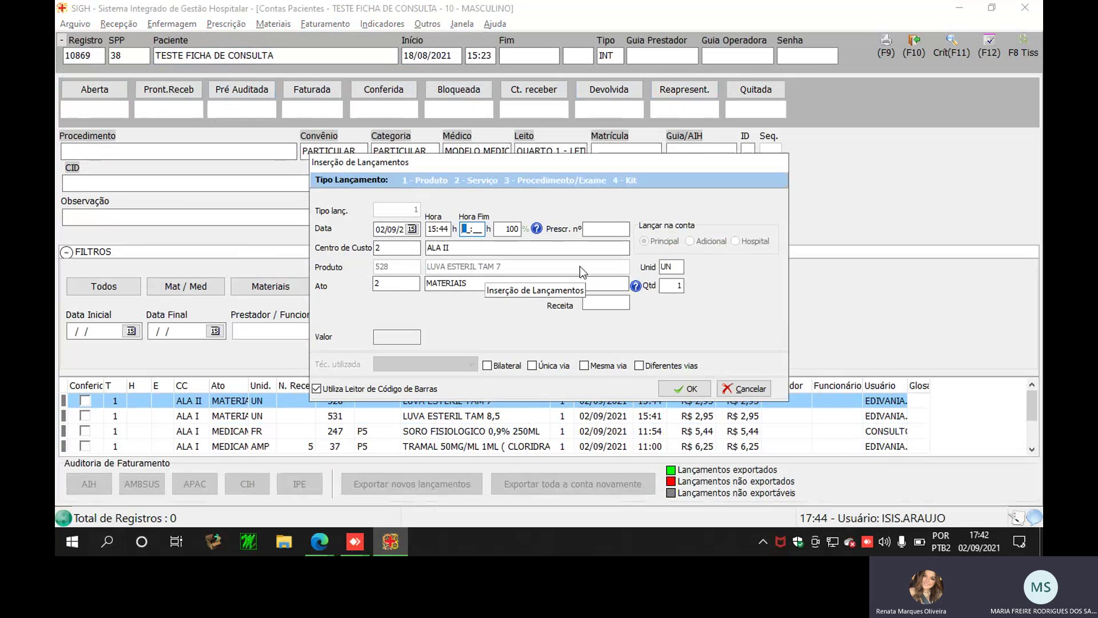
{"action": "left_click", "coordinate": [666, 285]}
{"action": "key", "text": "BackSpace"}
{"action": "type", "text": "2"}
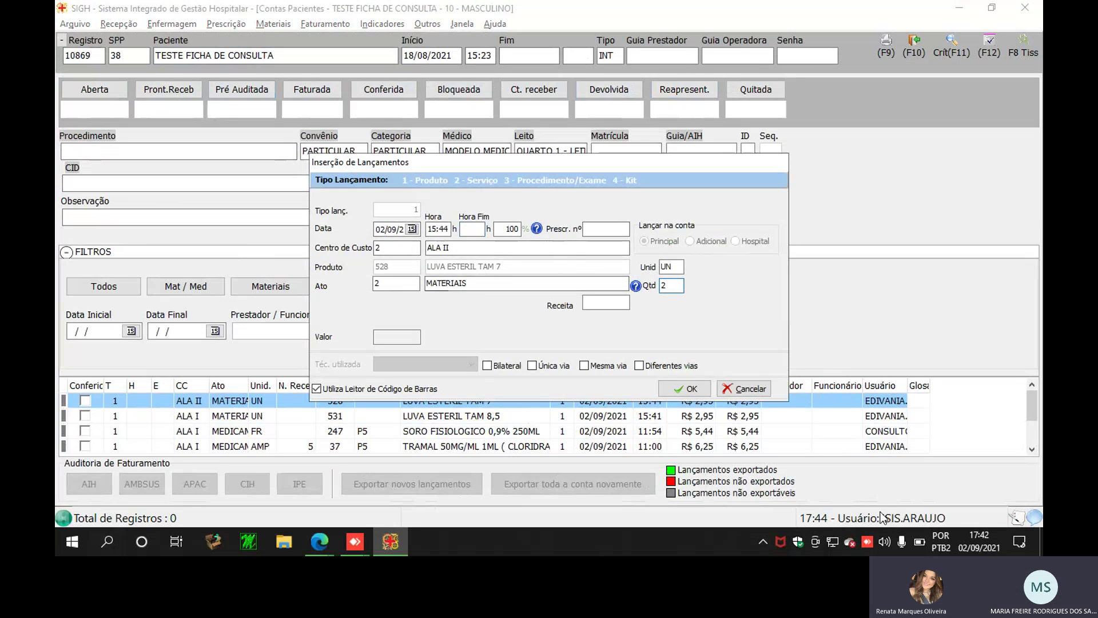
{"action": "left_click", "coordinate": [694, 388]}
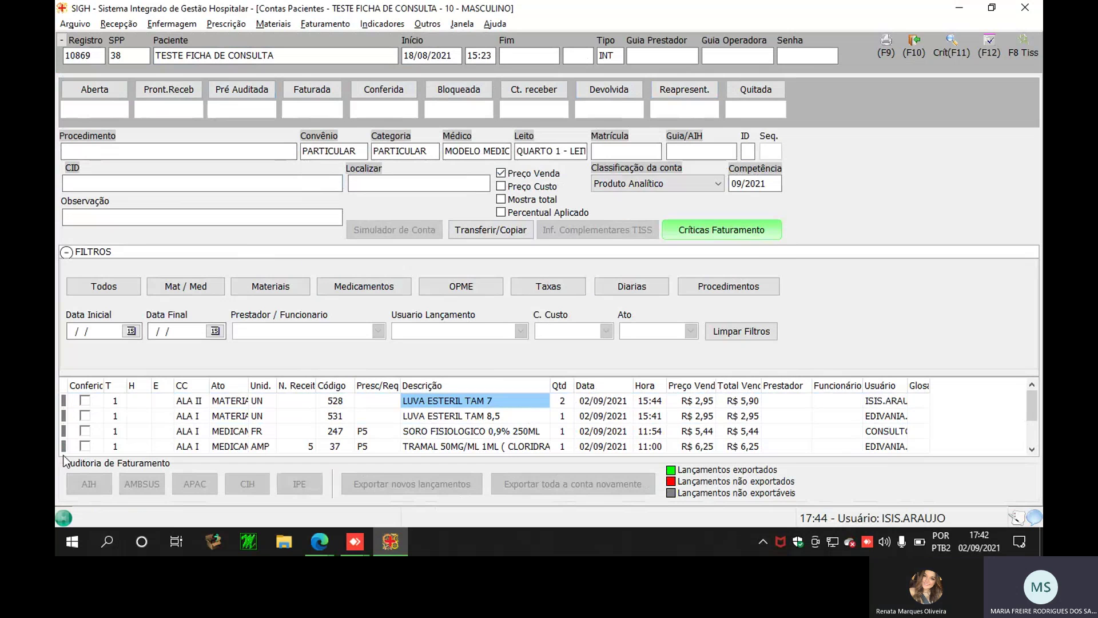
{"action": "left_click", "coordinate": [473, 419]}
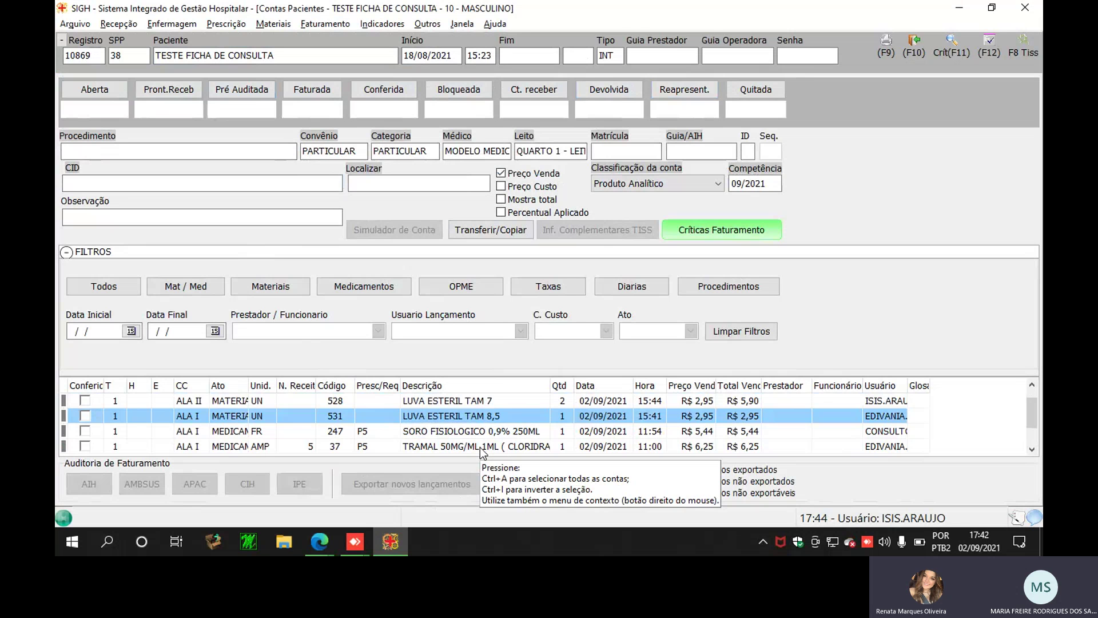
Delete the LUVA ESTERIL TAM 8,5 charge and confirm the removal
{"action": "key", "text": "Delete"}
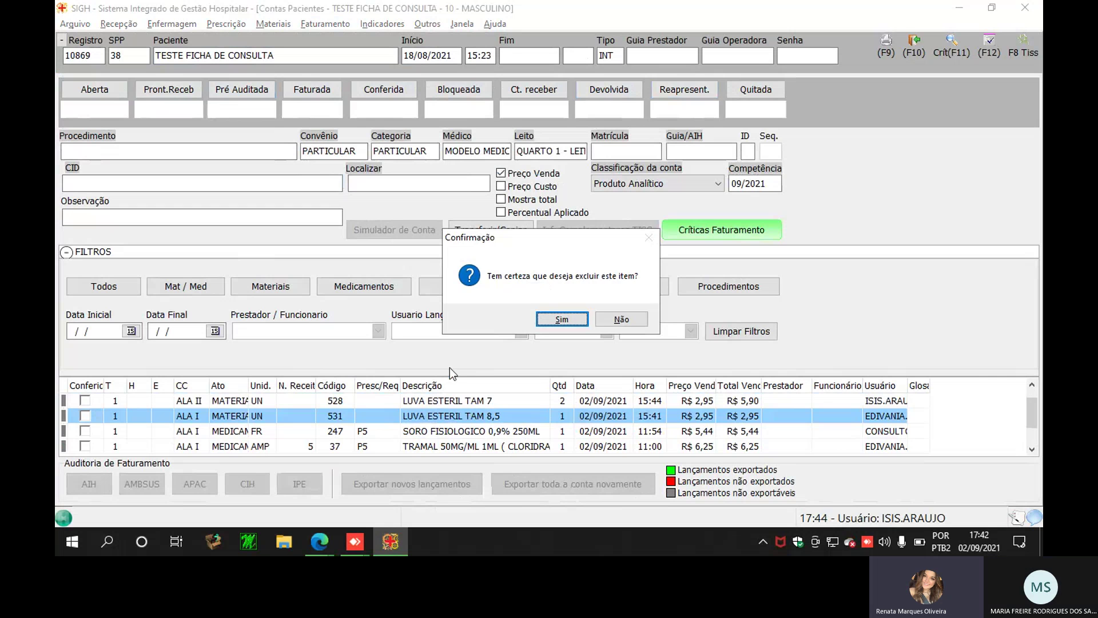
{"action": "left_click", "coordinate": [553, 321]}
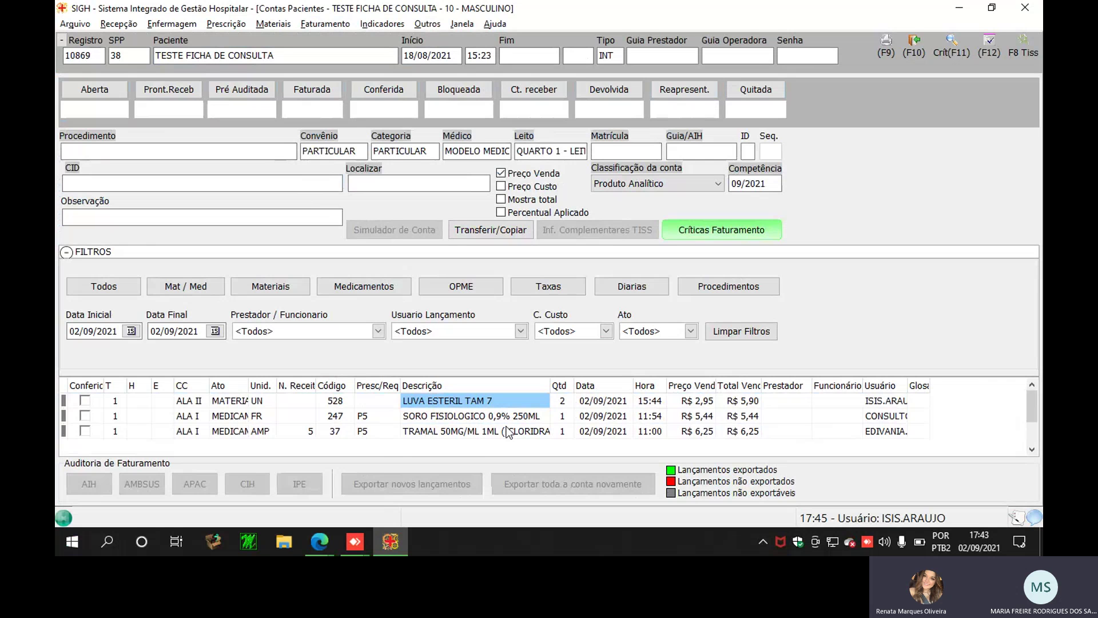
Start a type 2 service charge with cost centre ALA II and bring up the service catalogue
{"action": "key", "text": "Insert"}
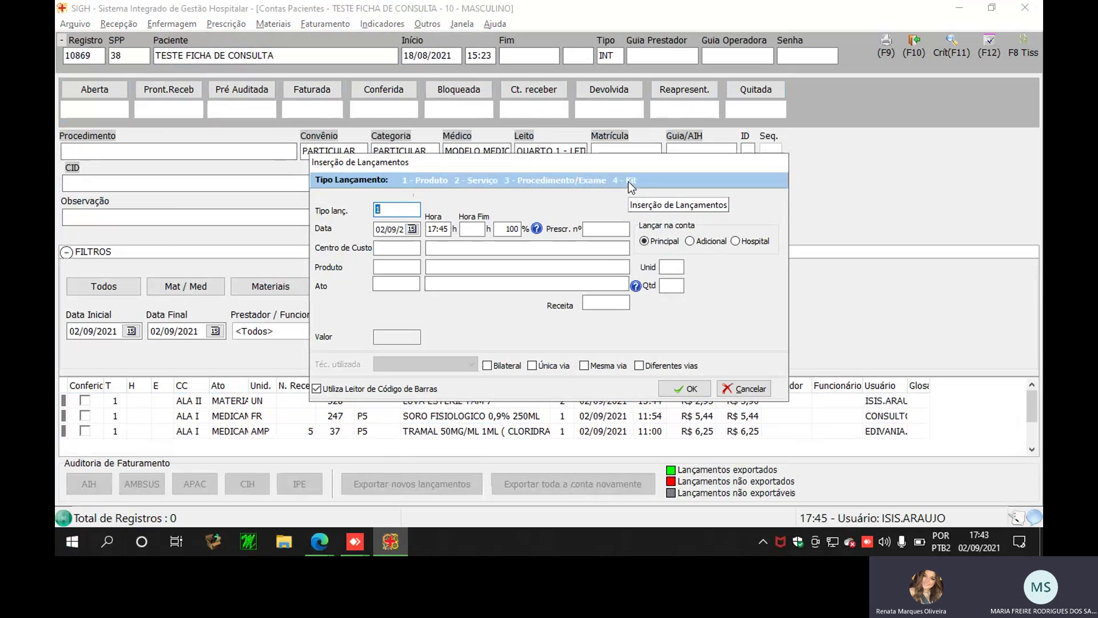
{"action": "type", "text": "2"}
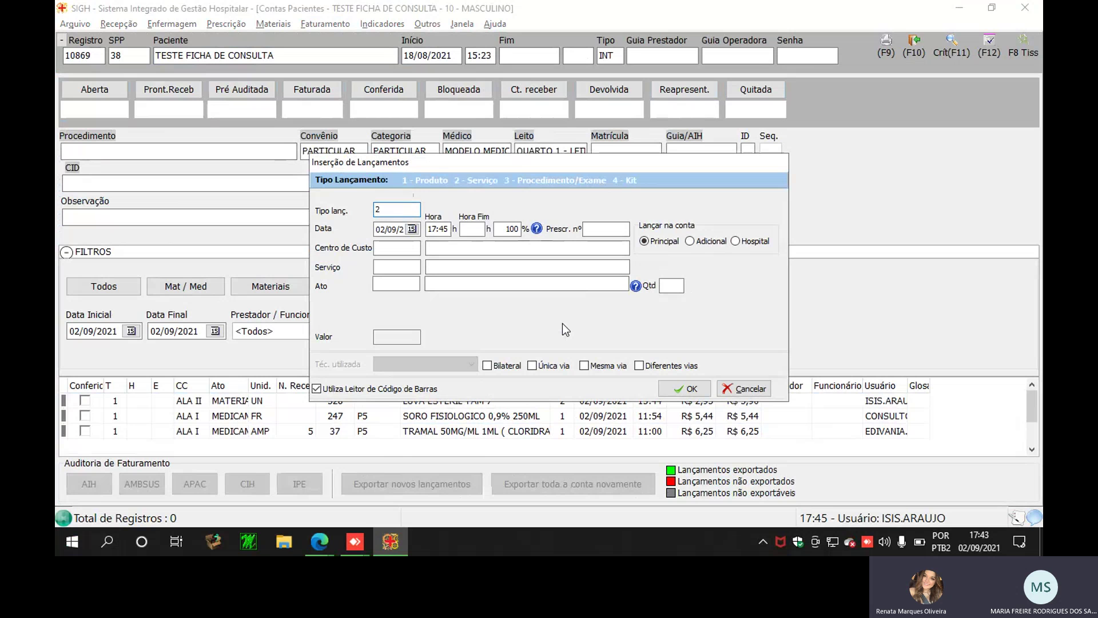
{"action": "key", "text": "Return"}
{"action": "key", "text": "Return"}
{"action": "key", "text": "Return"}
{"action": "key", "text": "Return"}
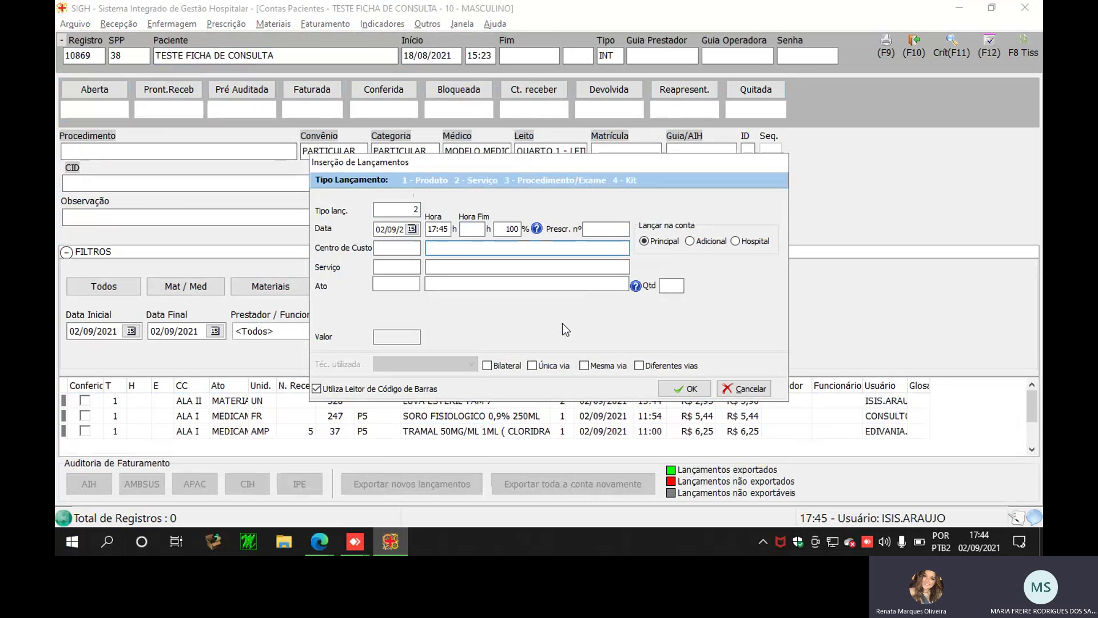
{"action": "type", "text": "ALA"}
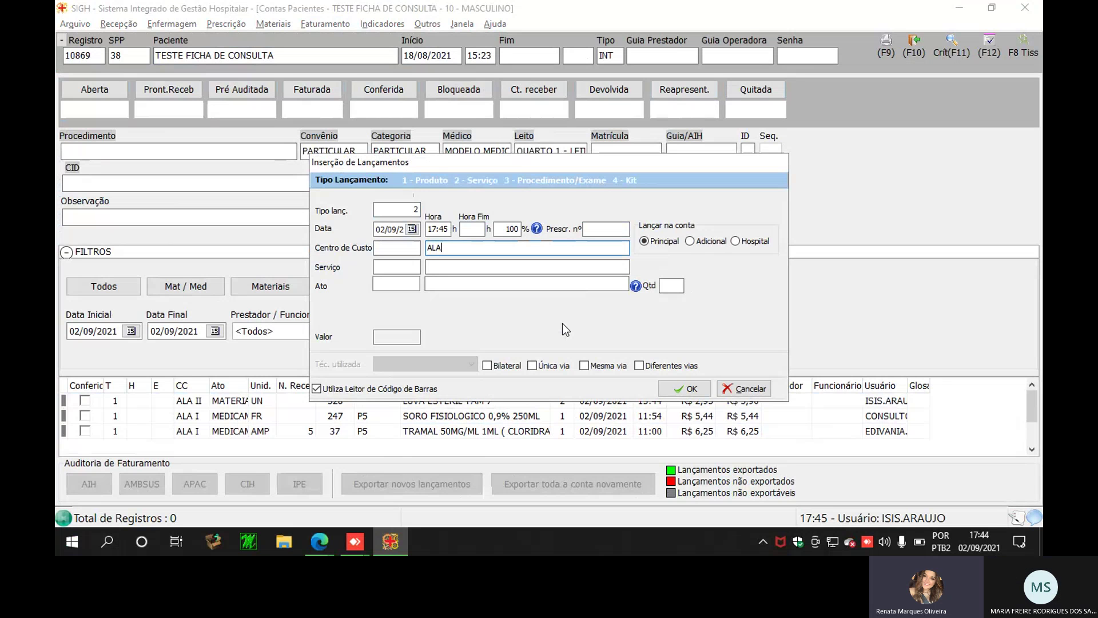
{"action": "type", "text": " II"}
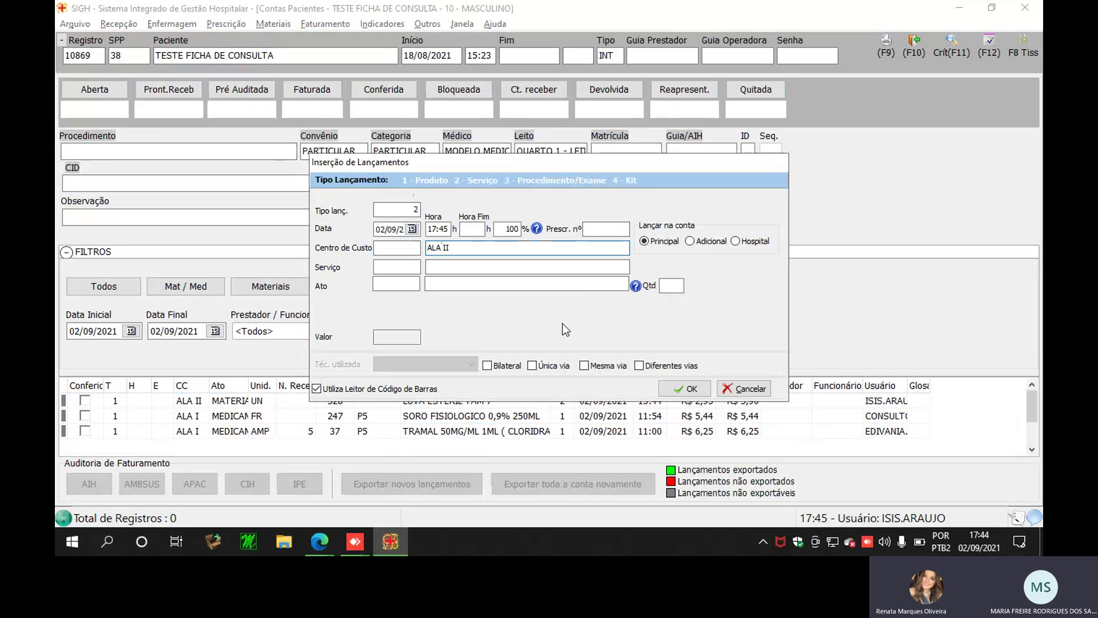
{"action": "key", "text": "Return"}
{"action": "key", "text": "Return"}
{"action": "key", "text": "Return"}
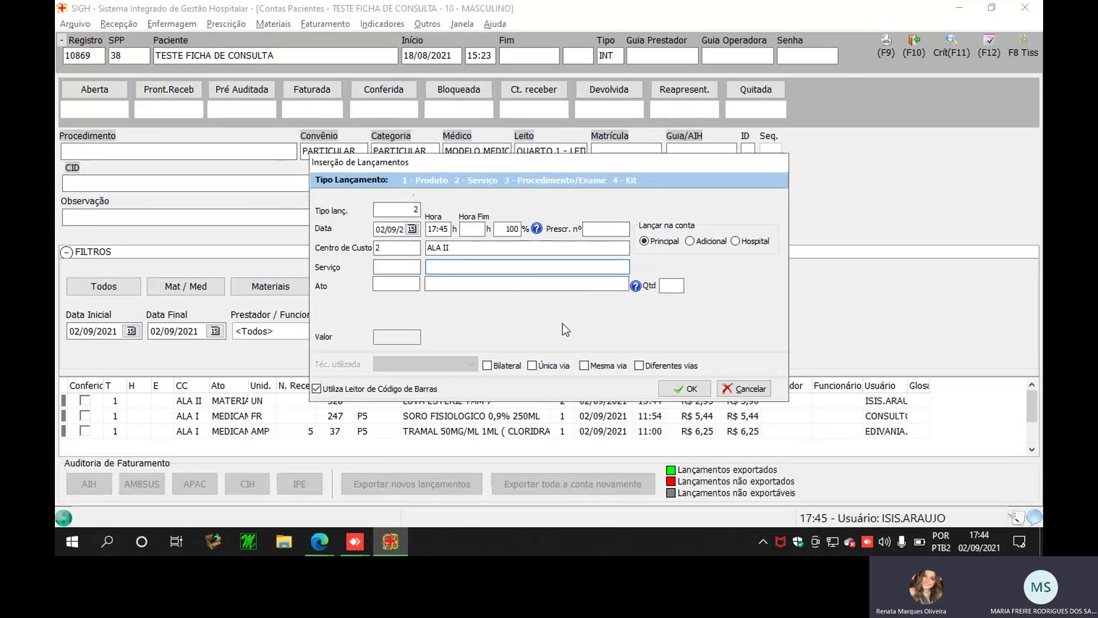
{"action": "key", "text": "Return"}
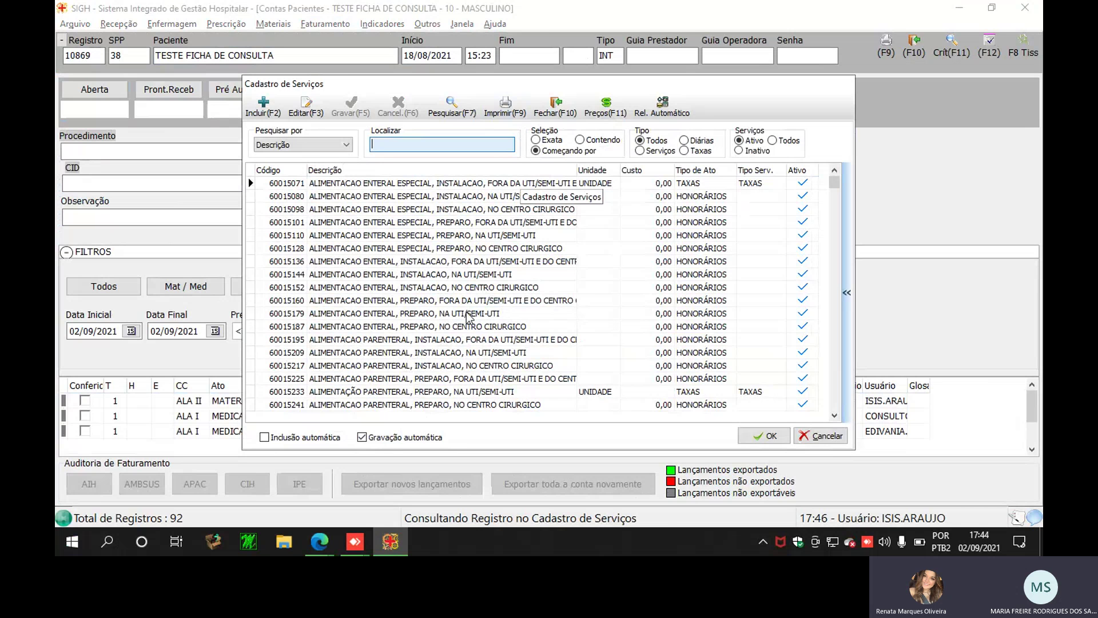
Search the service catalogue for LEITO and choose service 28 LEITO 06 (act 7 DIÁRIAS)
{"action": "left_click", "coordinate": [450, 314]}
{"action": "scroll", "coordinate": [440, 326], "scroll_direction": "down", "scroll_amount": 15}
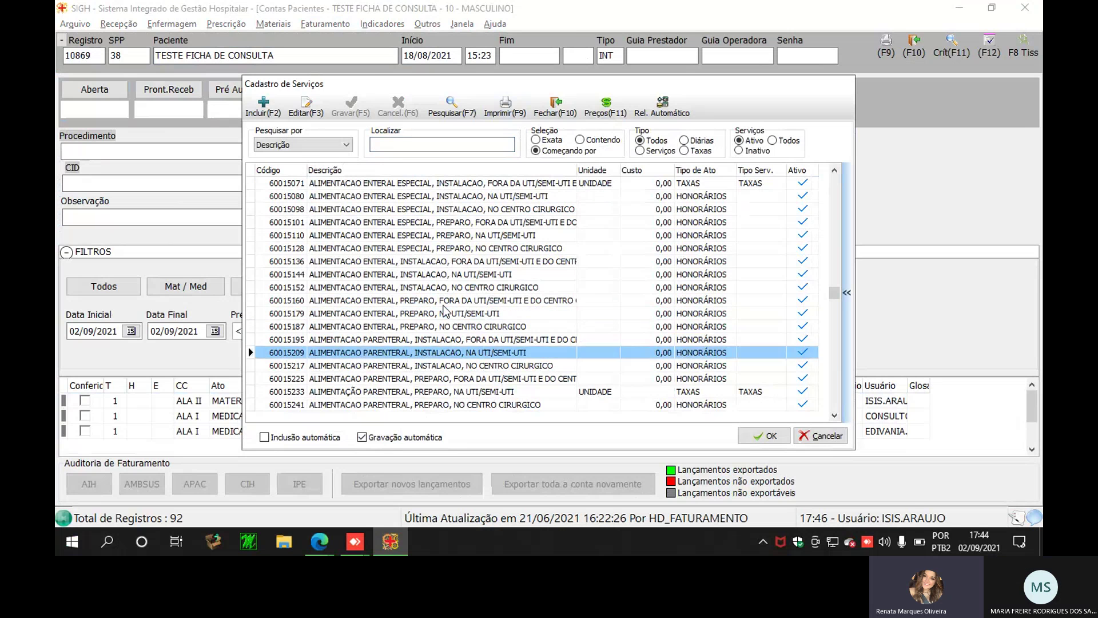
{"action": "scroll", "coordinate": [423, 341], "scroll_direction": "down", "scroll_amount": 20}
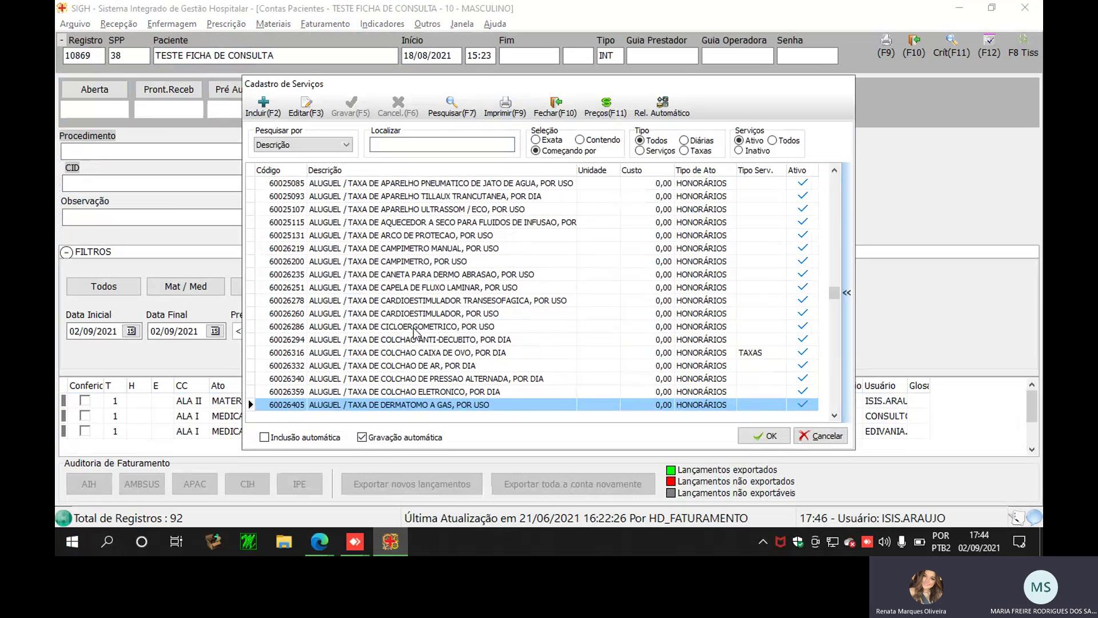
{"action": "left_click", "coordinate": [463, 141]}
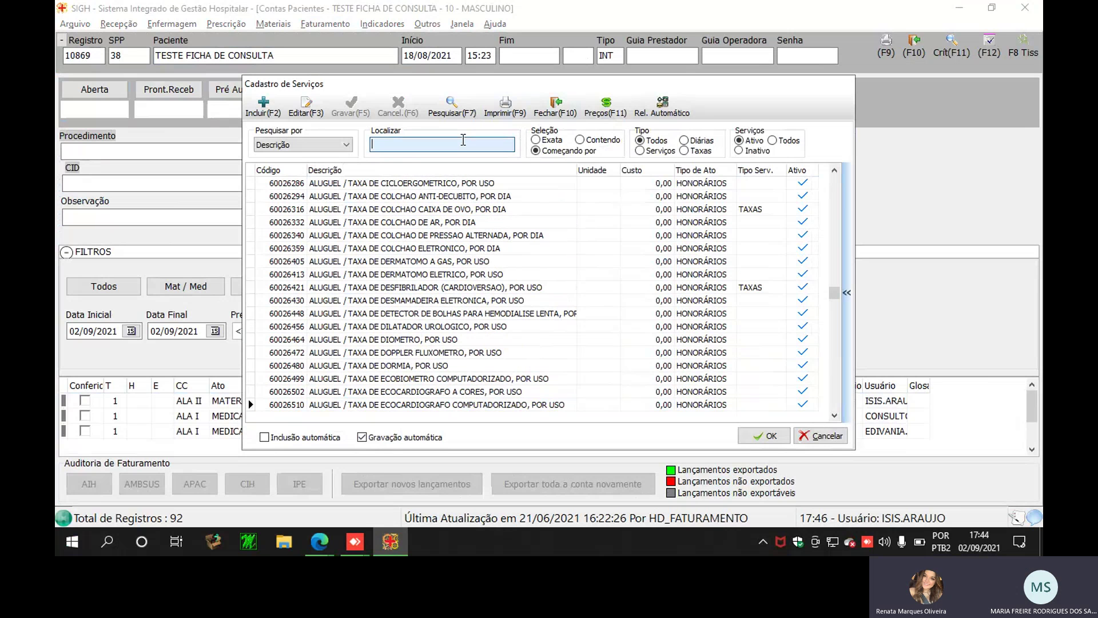
{"action": "type", "text": "LEITO"}
{"action": "double_click", "coordinate": [463, 141]}
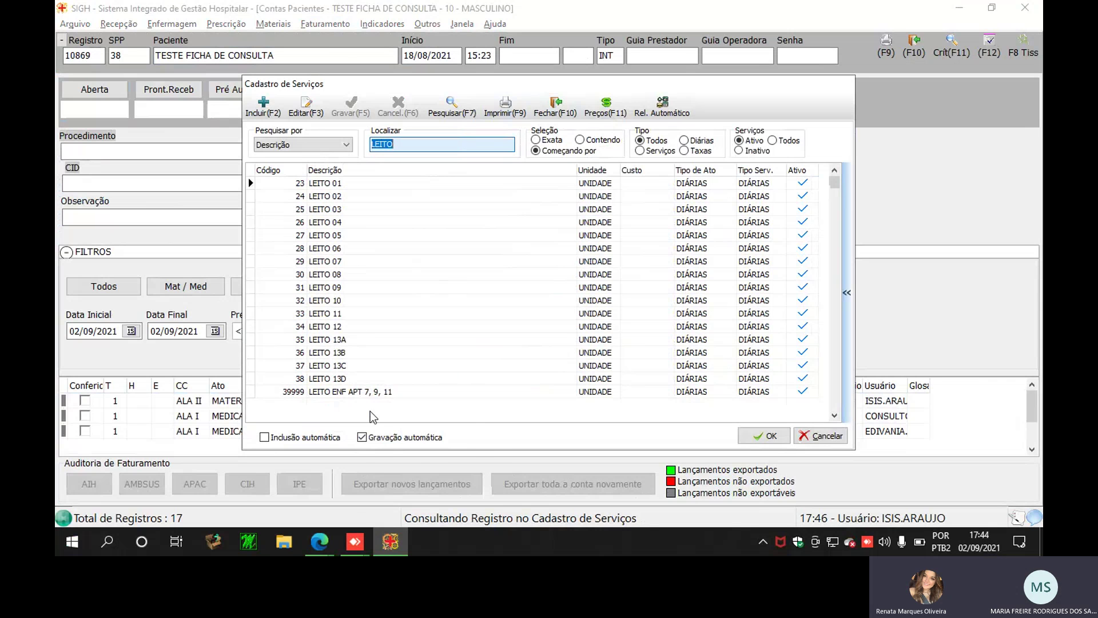
{"action": "mouse_move", "coordinate": [404, 534]}
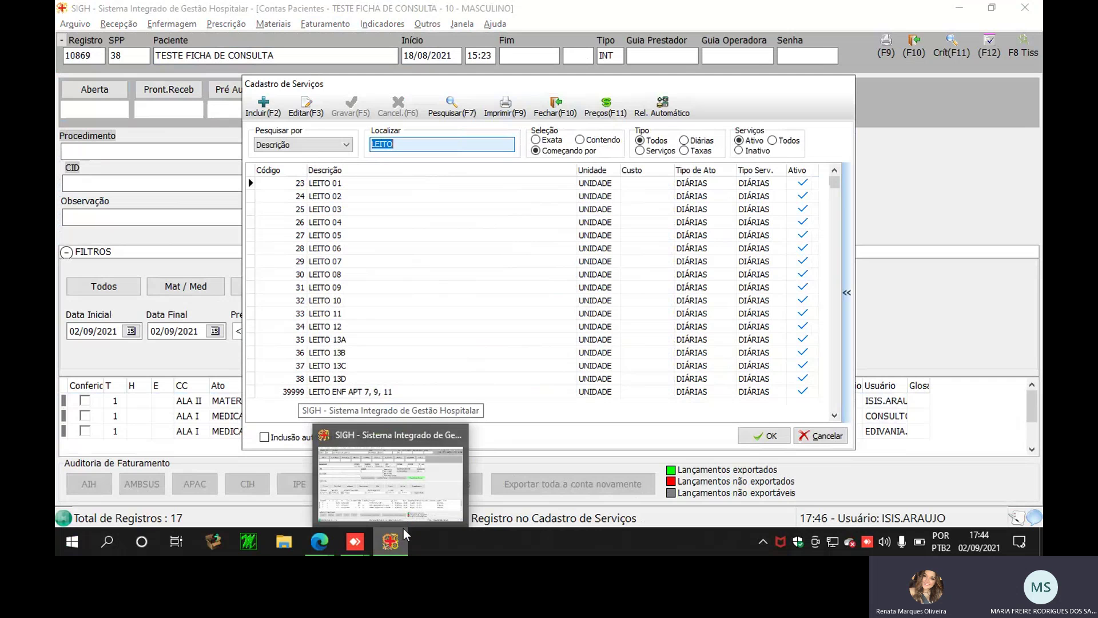
{"action": "left_click", "coordinate": [356, 248]}
{"action": "left_click", "coordinate": [778, 434]}
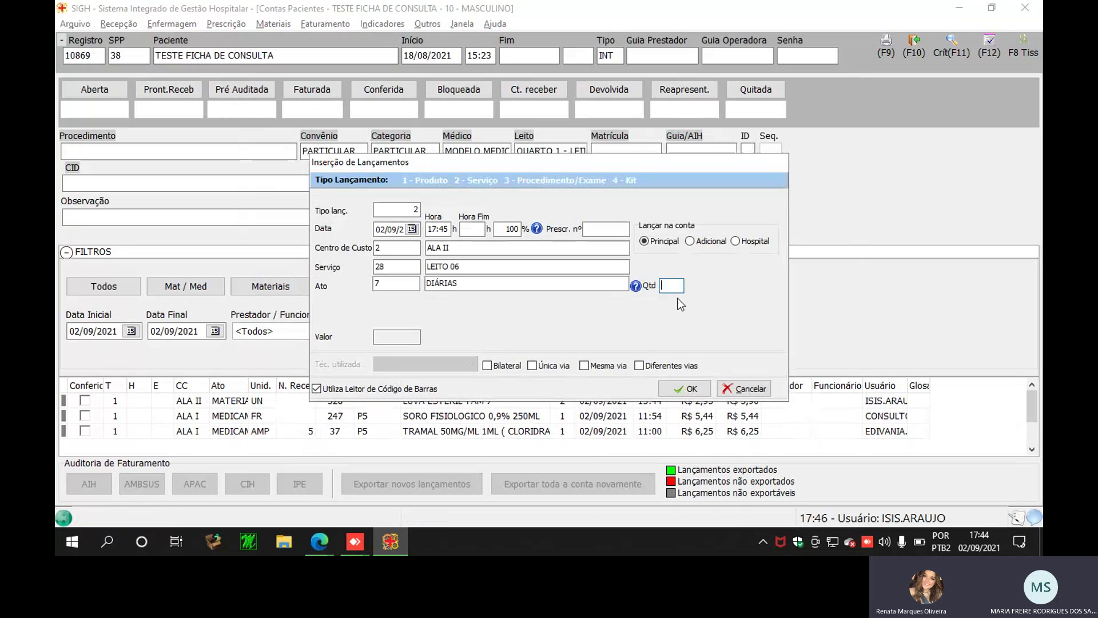
Save quantity 3 for LEITO 06 (R$ 885,00) and widen the Preço Venda column
{"action": "type", "text": "3"}
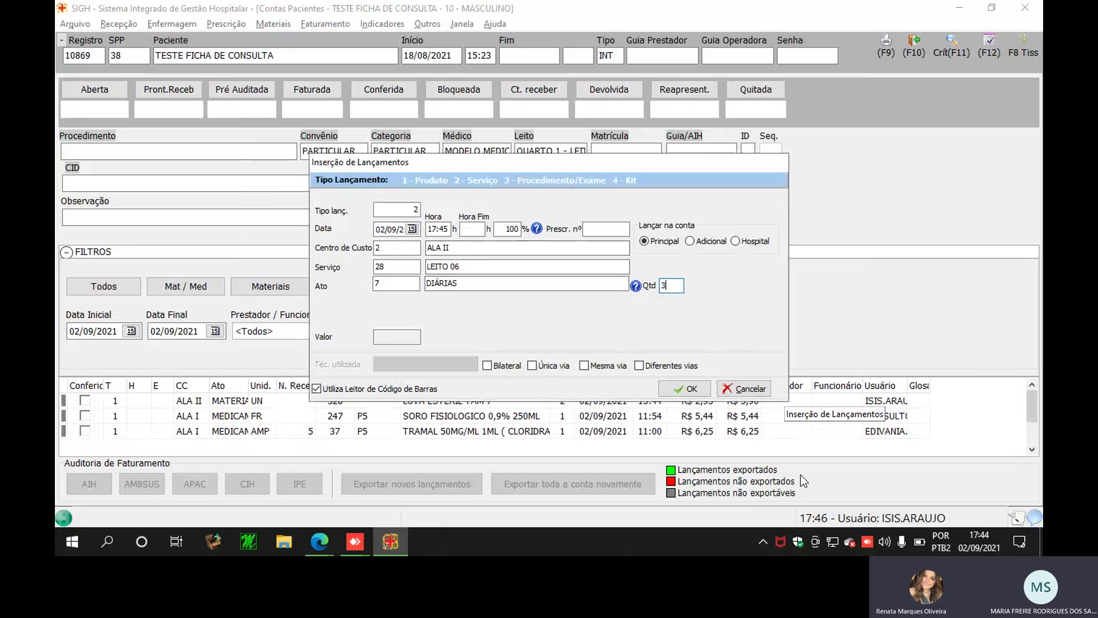
{"action": "left_click", "coordinate": [686, 389]}
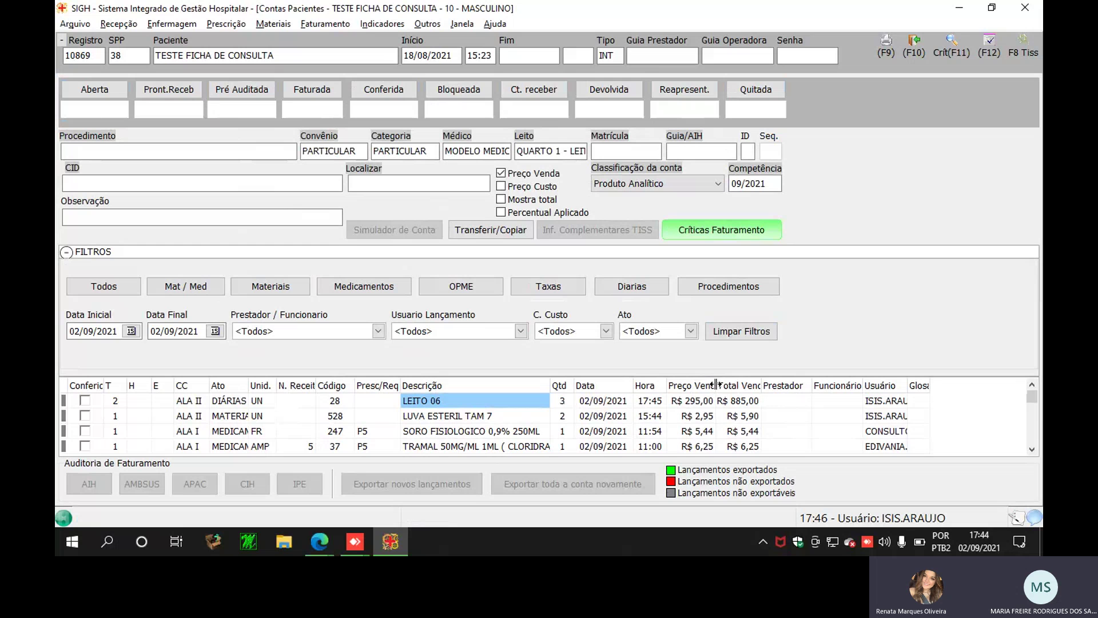
{"action": "left_click_drag", "start_coordinate": [719, 383], "coordinate": [801, 391]}
{"action": "left_click", "coordinate": [724, 401]}
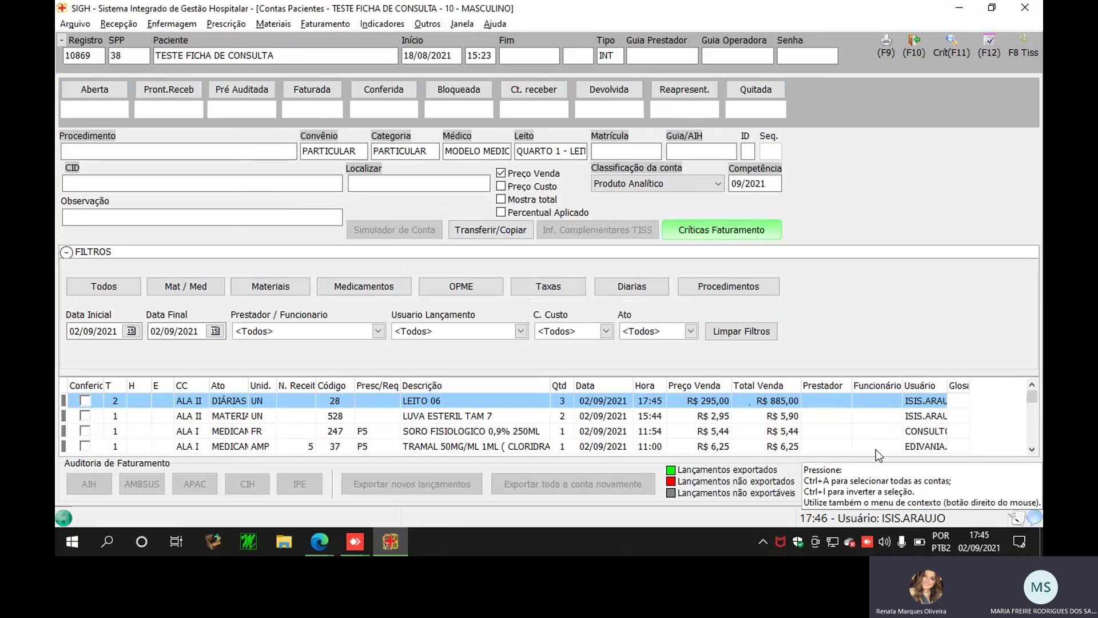
{"action": "key", "text": "Insert"}
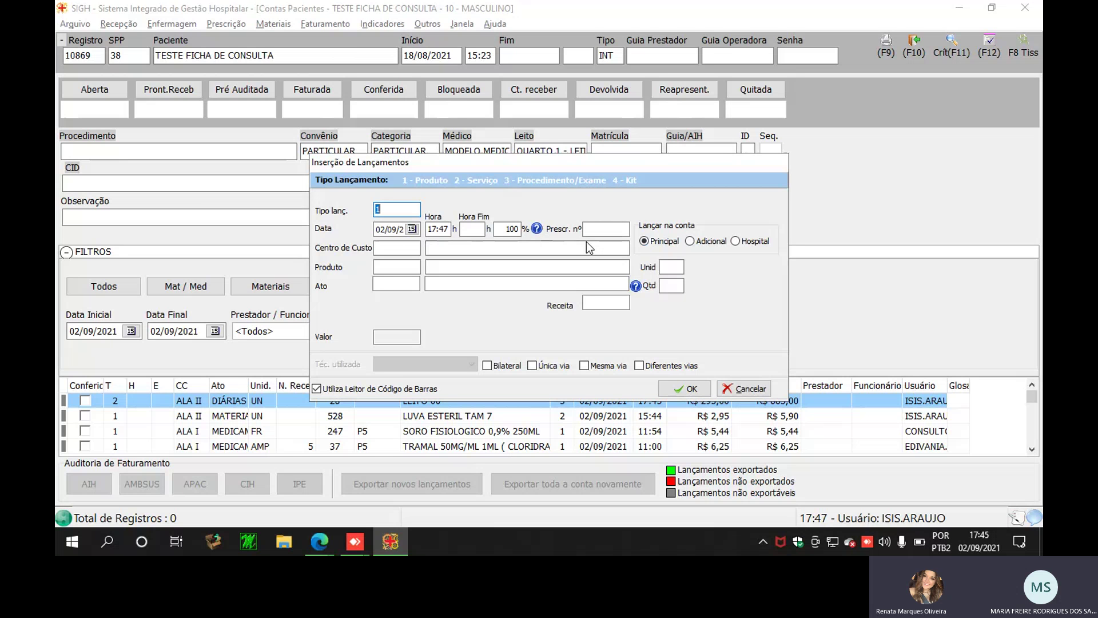
Set Lançar na conta to Adicional for the new charge
{"action": "left_click", "coordinate": [710, 241]}
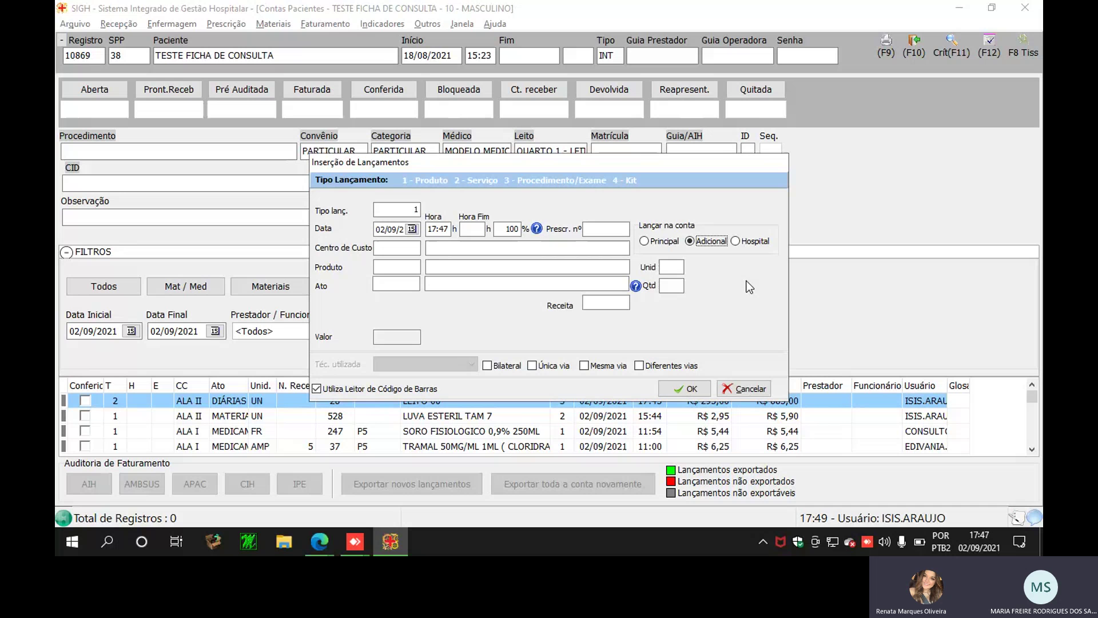
Try the Principal and Hospital account options, settling on Principal
{"action": "left_click", "coordinate": [670, 241]}
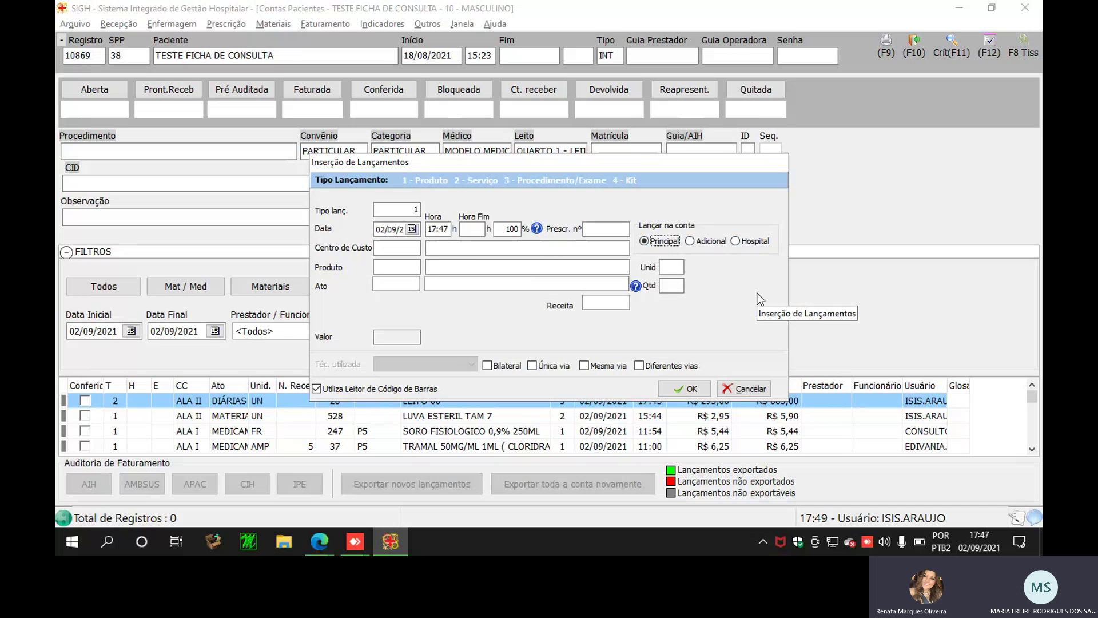
{"action": "left_click", "coordinate": [760, 242]}
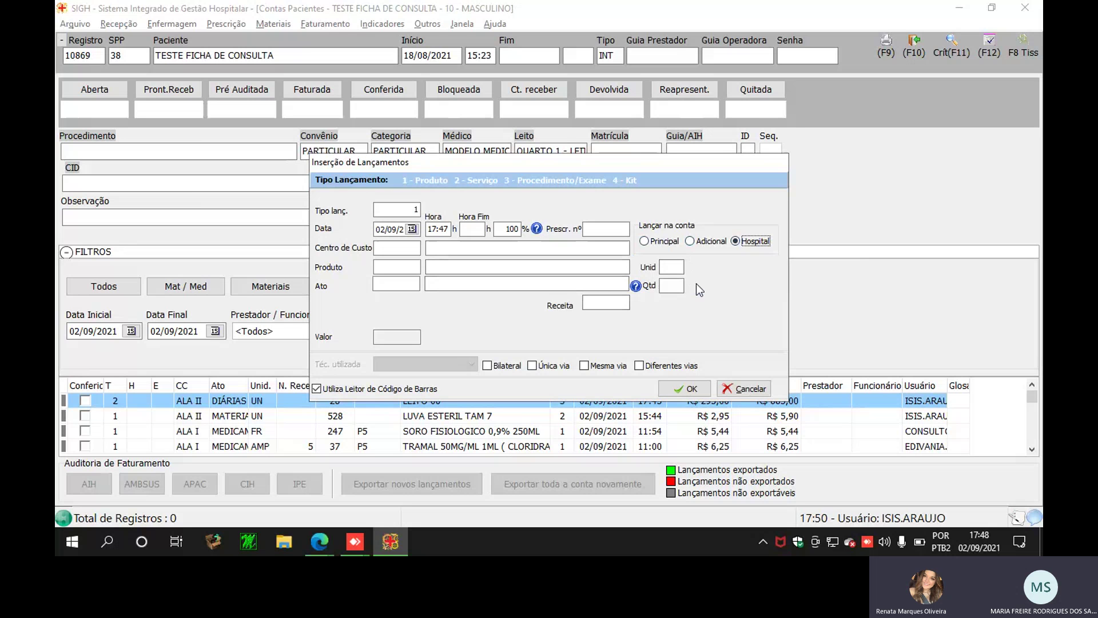
{"action": "left_click", "coordinate": [668, 241]}
Set Tipo lanç. to 2 (services) on the new charge
{"action": "left_click", "coordinate": [406, 210]}
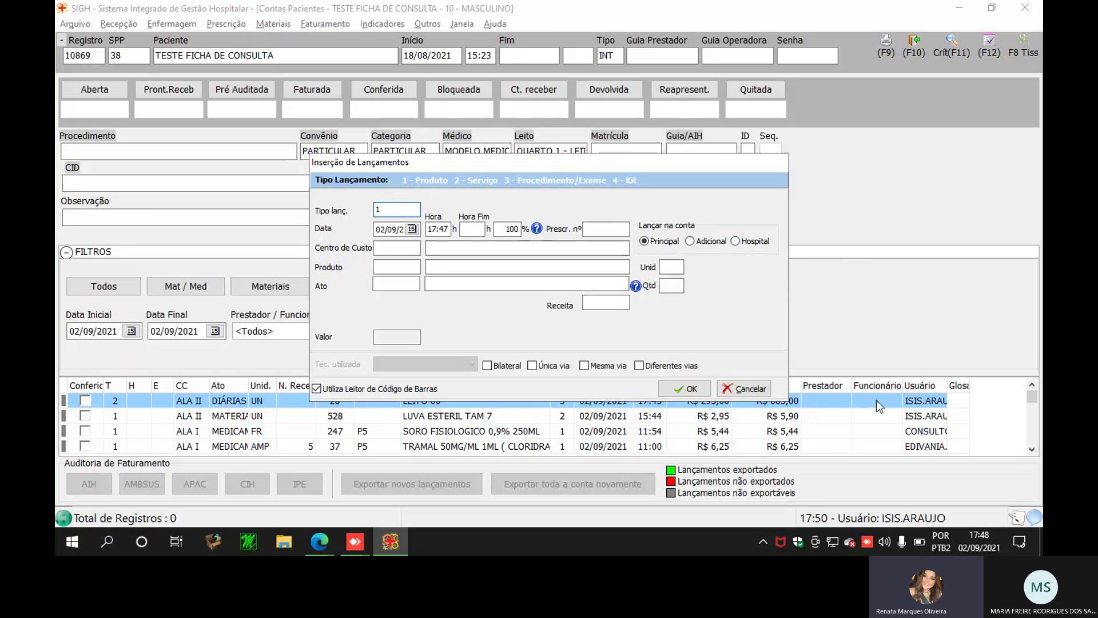
{"action": "key", "text": "BackSpace"}
{"action": "type", "text": "2"}
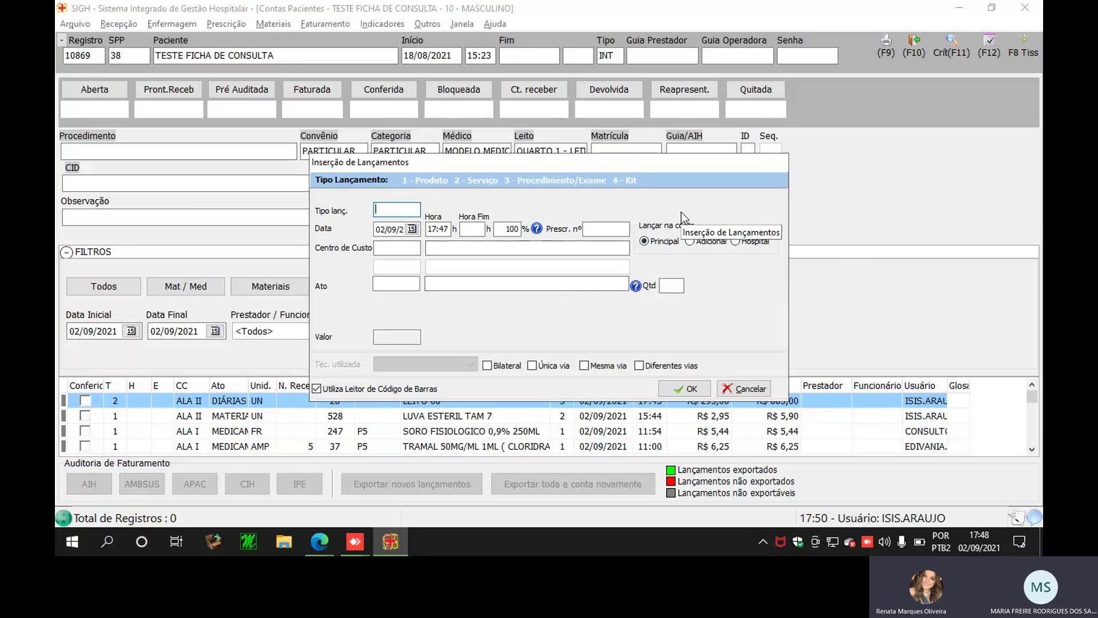
{"action": "key", "text": "Return"}
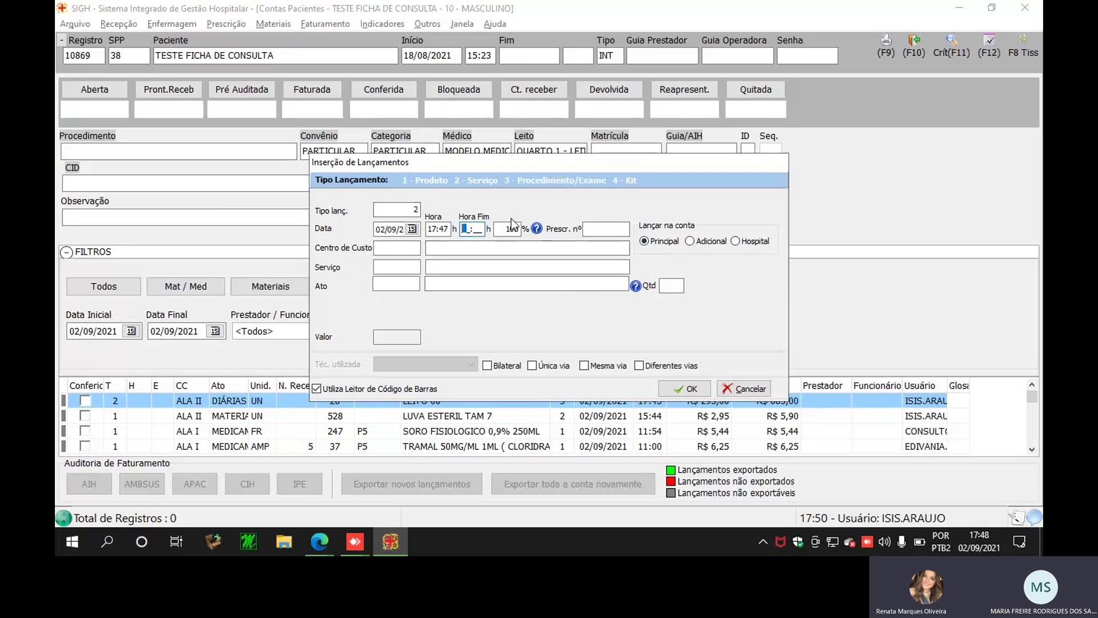
Try entry types 4, 1 and 2, settle on type 3, and enter cost centre ALA II
{"action": "left_click", "coordinate": [402, 210]}
{"action": "type", "text": "4"}
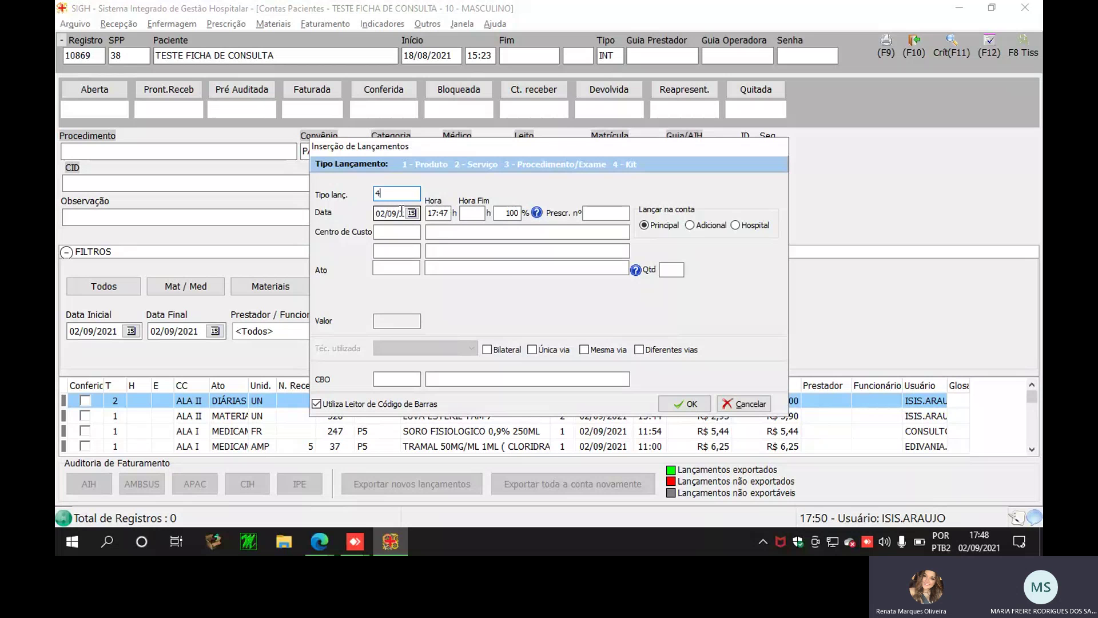
{"action": "key", "text": "BackSpace"}
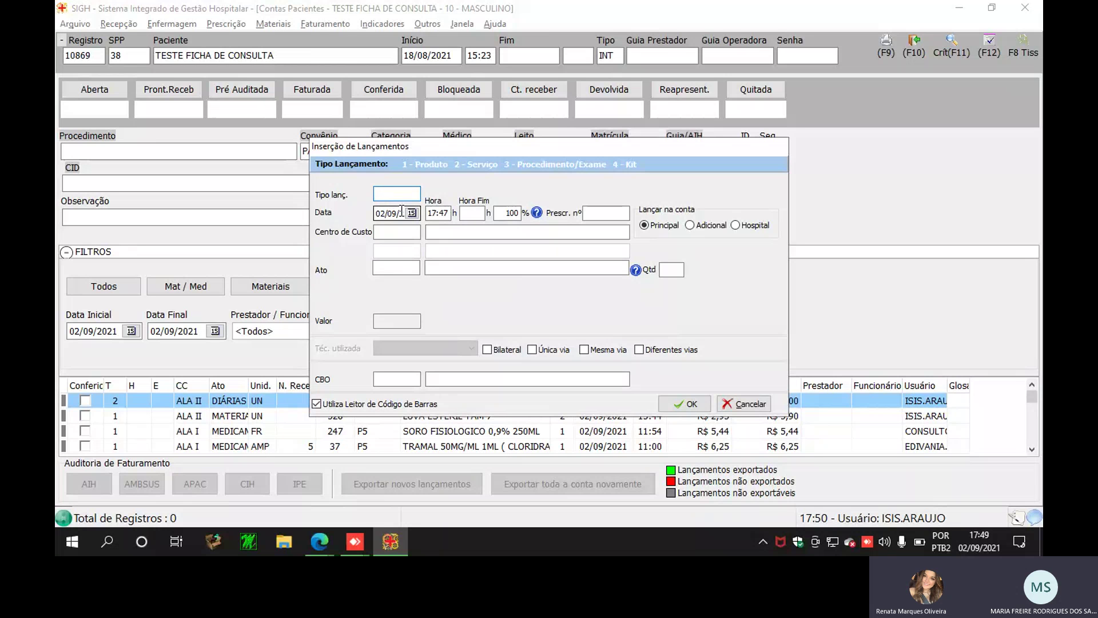
{"action": "type", "text": "1"}
{"action": "key", "text": "BackSpace"}
{"action": "type", "text": "2"}
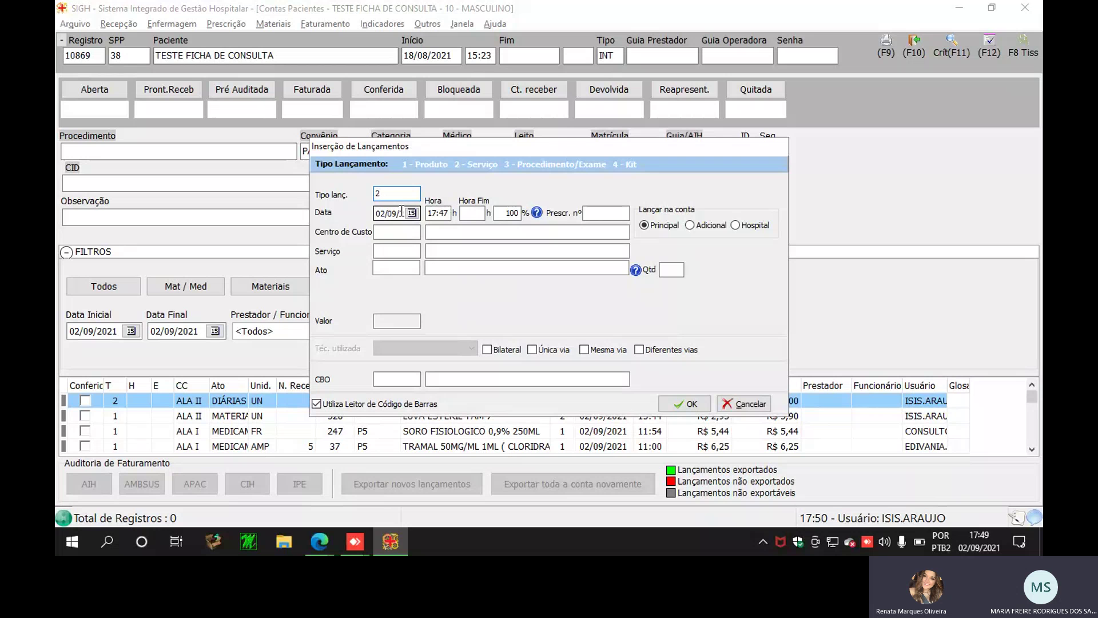
{"action": "key", "text": "BackSpace"}
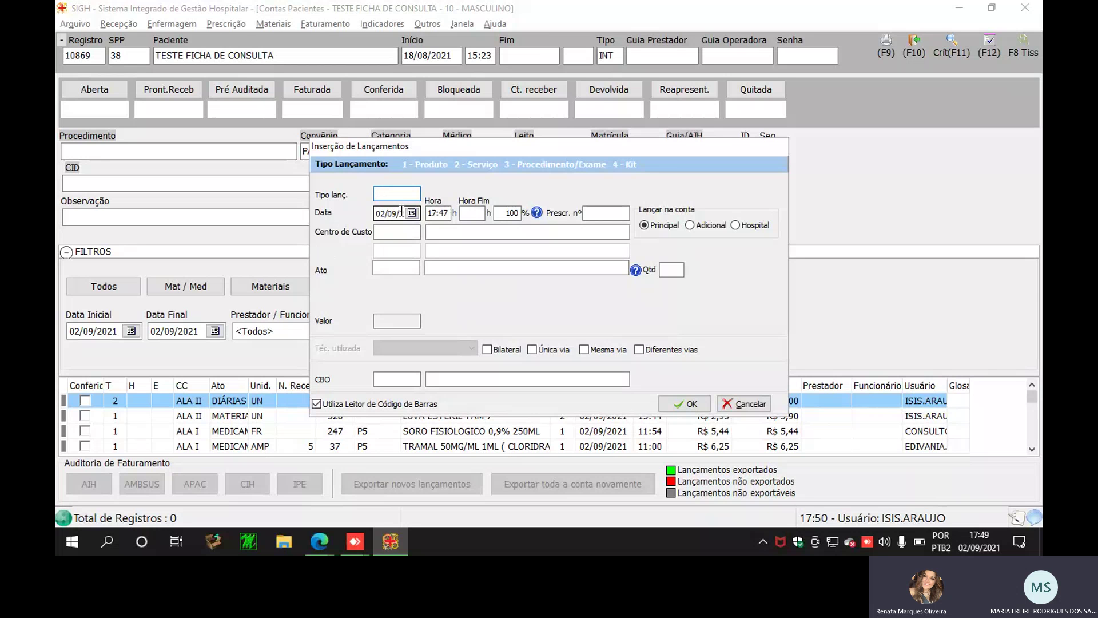
{"action": "type", "text": "3"}
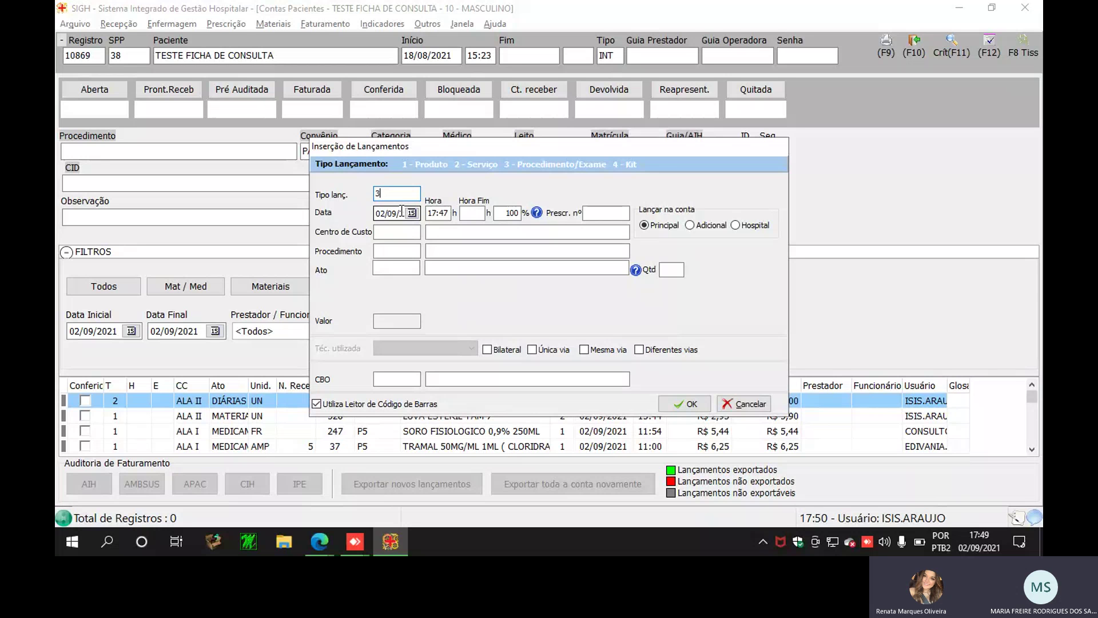
{"action": "key", "text": "Tab"}
{"action": "key", "text": "Tab"}
{"action": "key", "text": "Tab"}
{"action": "key", "text": "Tab"}
{"action": "type", "text": "ALA II"}
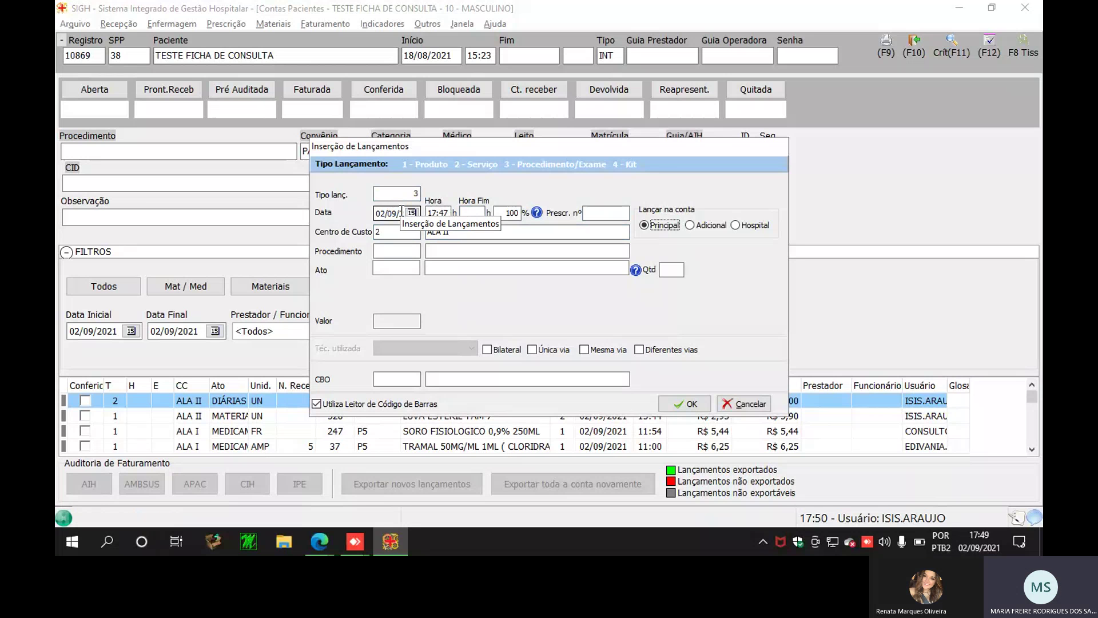
{"action": "key", "text": "Tab"}
{"action": "key", "text": "Tab"}
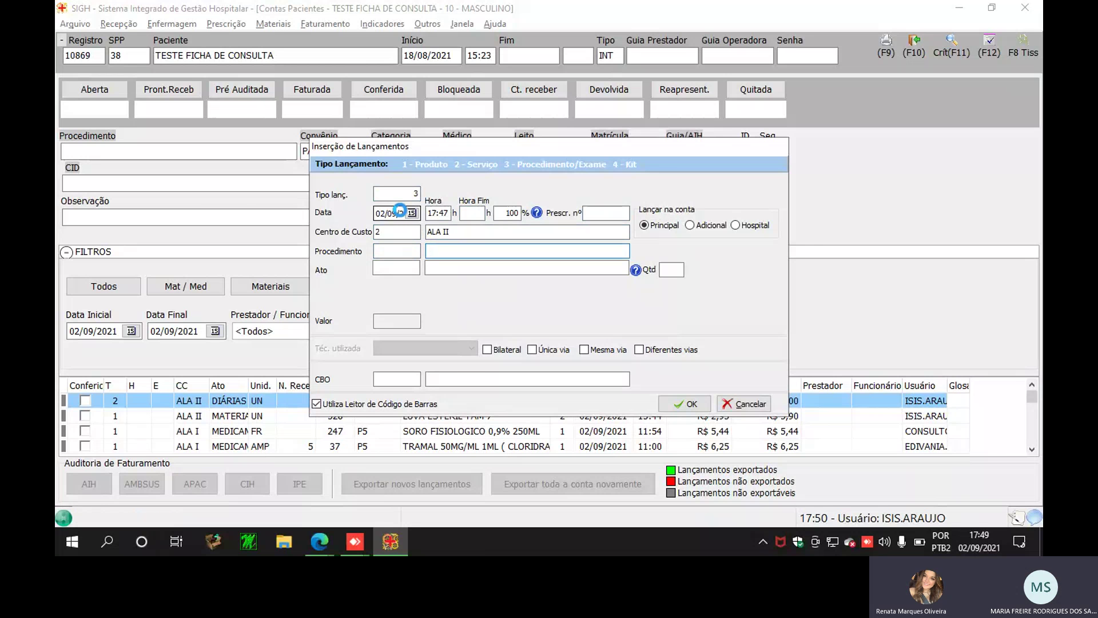
Choose procedure 40322556 1,3-BETA-D-GLUCAN, SORO from the procedure lookup
{"action": "double_click", "coordinate": [429, 255]}
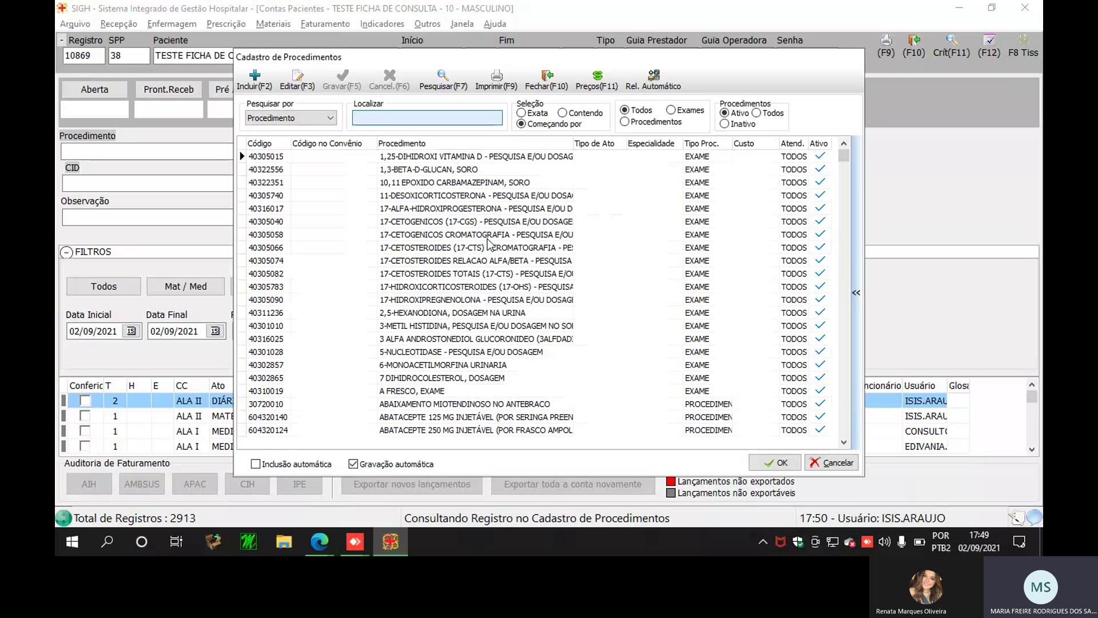
{"action": "left_click", "coordinate": [441, 171]}
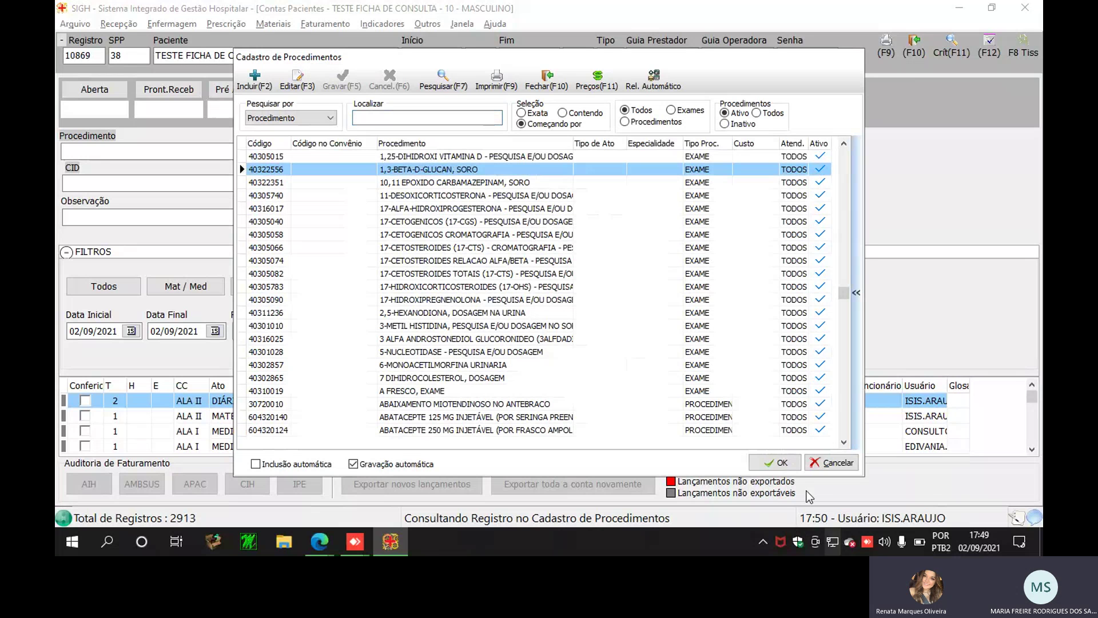
{"action": "left_click", "coordinate": [778, 464]}
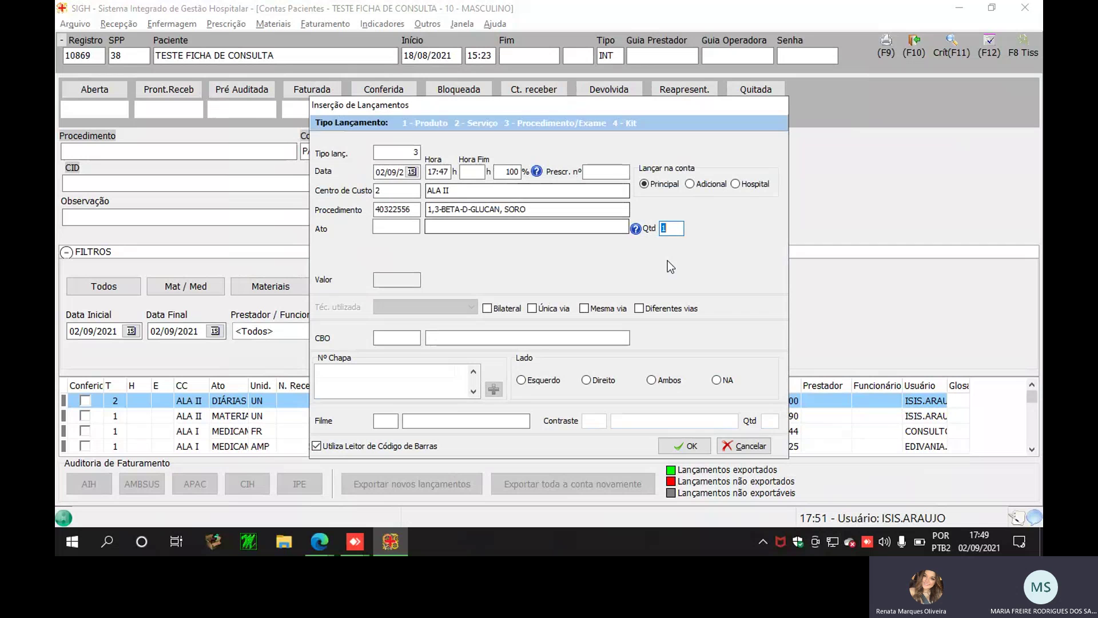
After the missing act-type alert, set act type 15 LABORATORIAL
{"action": "left_click", "coordinate": [698, 450]}
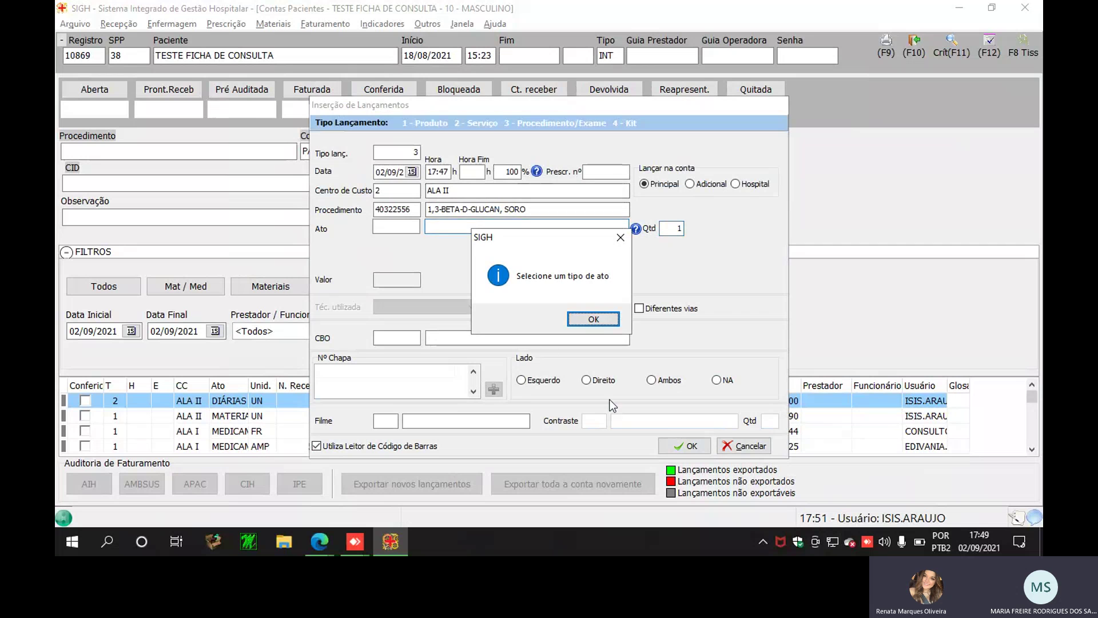
{"action": "left_click", "coordinate": [586, 319]}
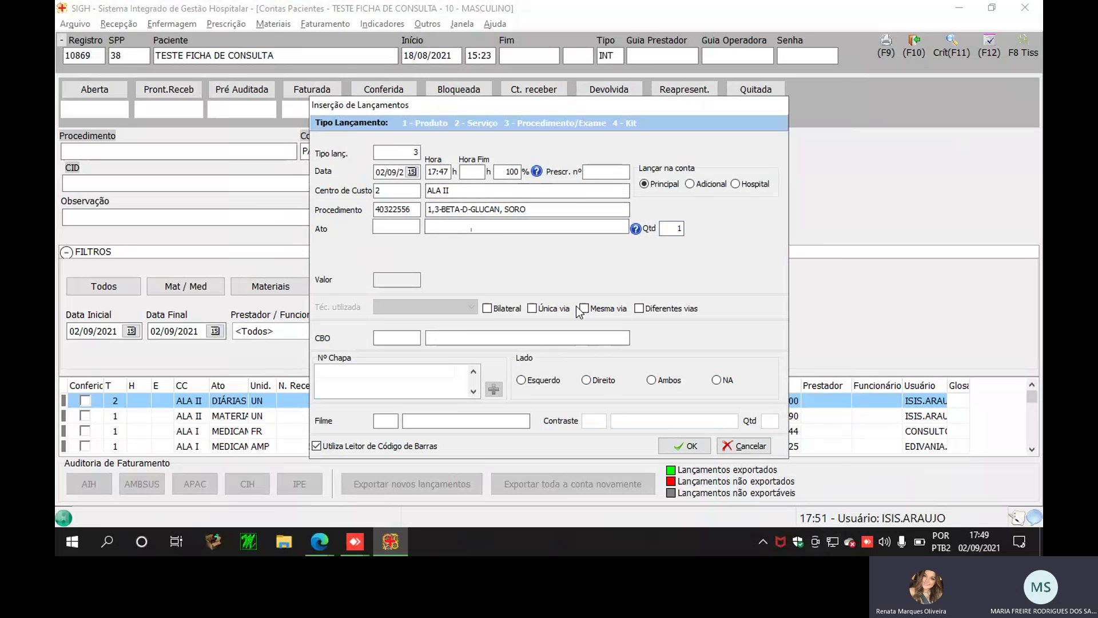
{"action": "double_click", "coordinate": [504, 224]}
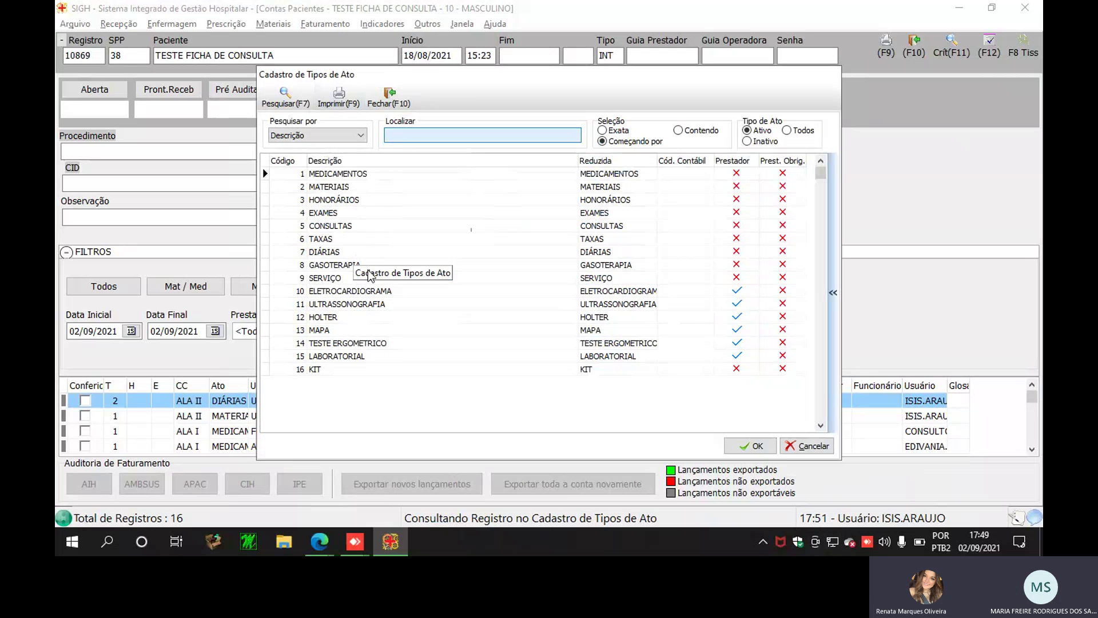
{"action": "left_click", "coordinate": [369, 356]}
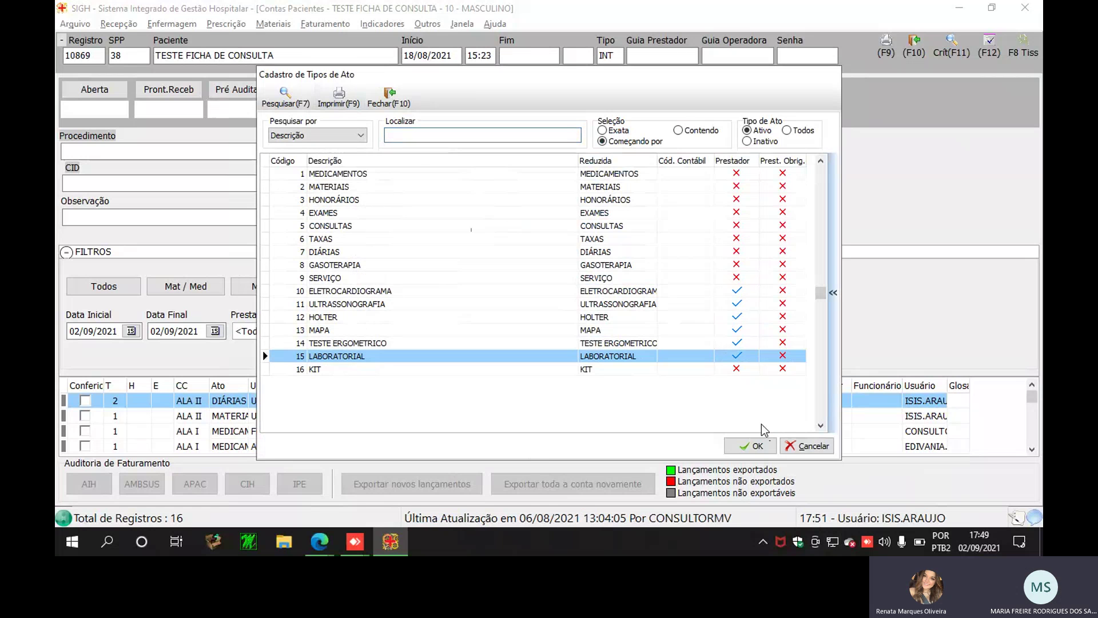
{"action": "left_click", "coordinate": [758, 446]}
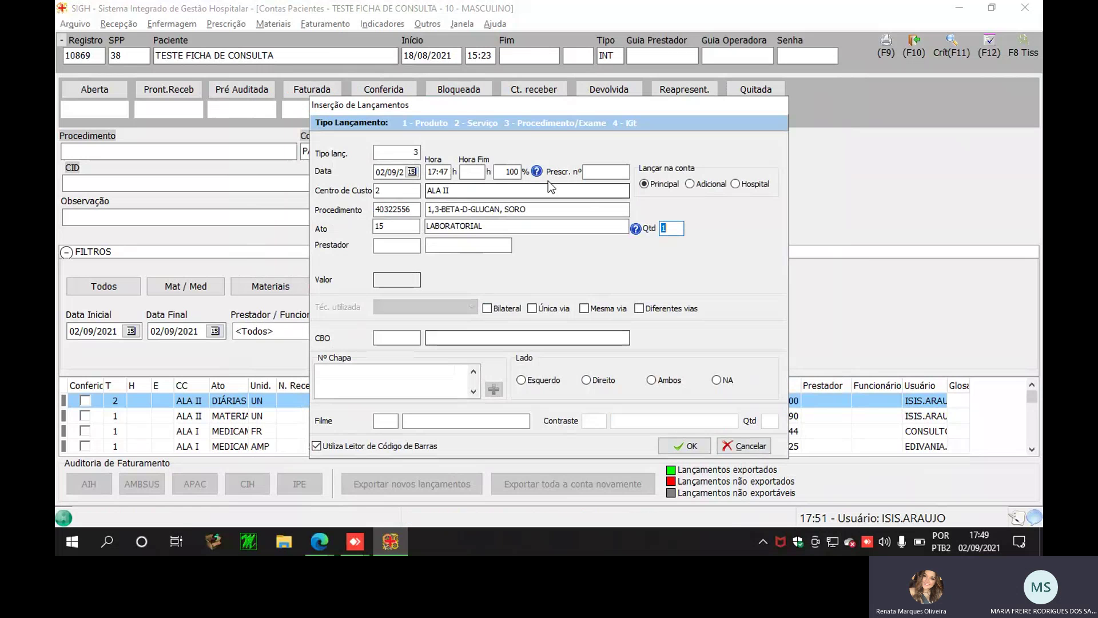
Save the new 1,3-BETA-D-GLUCAN, SORO exam entry, triggering the uncovered-exam warning
{"action": "left_click", "coordinate": [678, 448]}
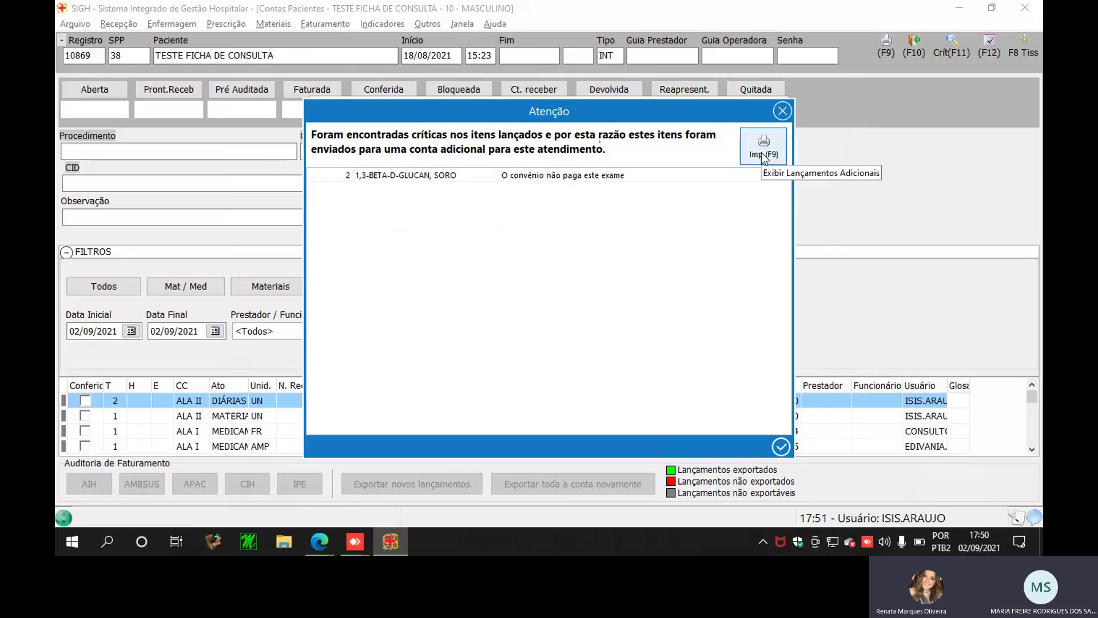
Dismiss the warning and open the ADICIONAL account to select its 1,3-BETA-D-GLUCAN, SORO item
{"action": "left_click", "coordinate": [783, 447]}
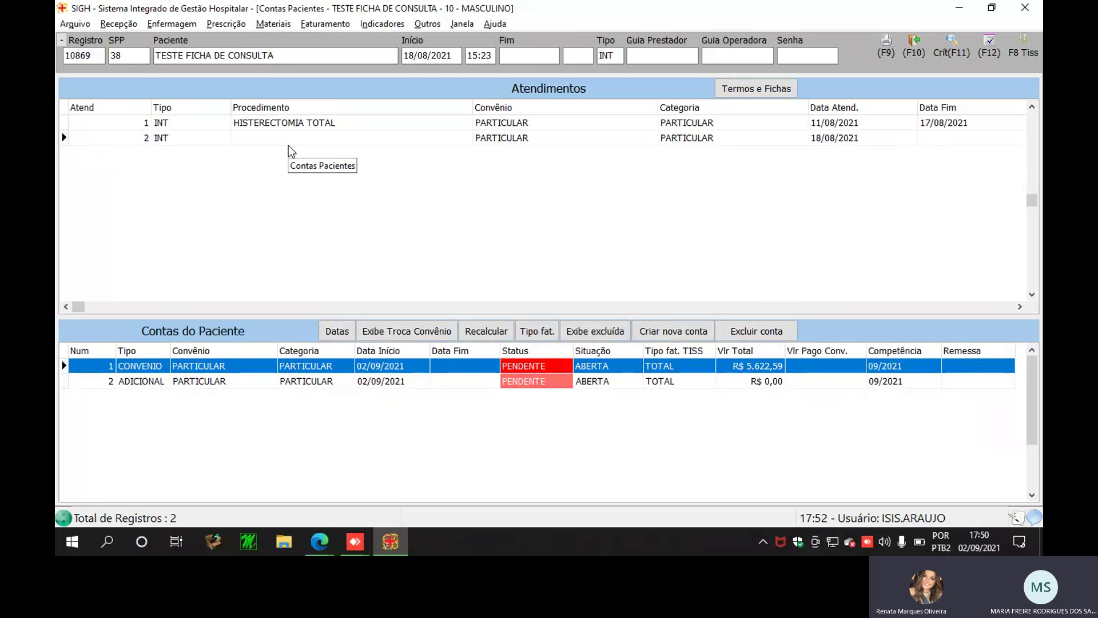
{"action": "key", "text": "Down"}
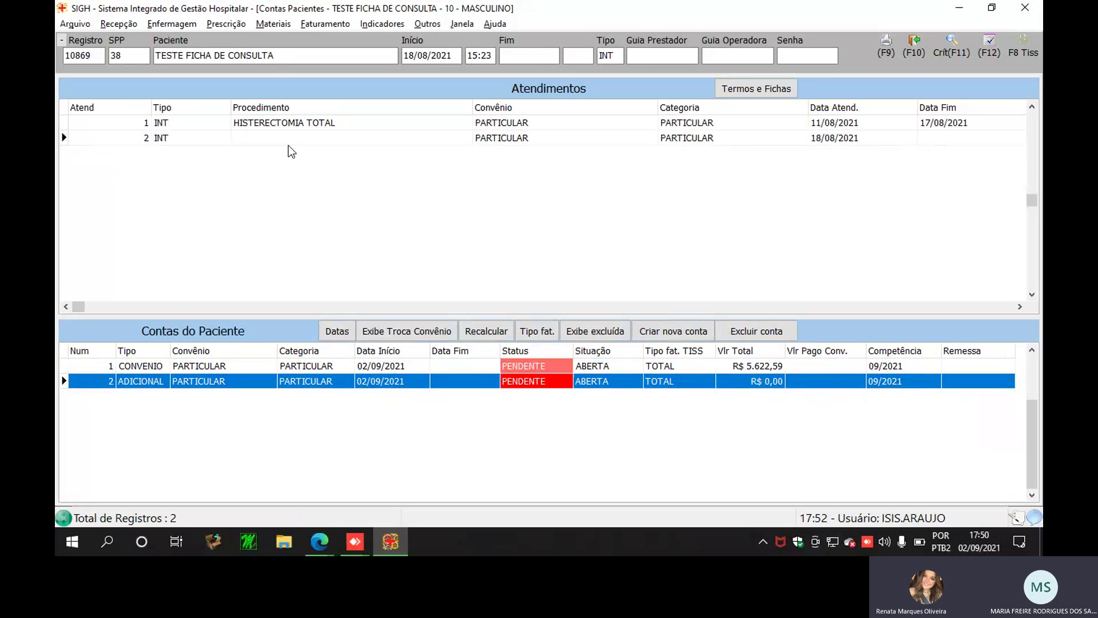
{"action": "left_click", "coordinate": [130, 369]}
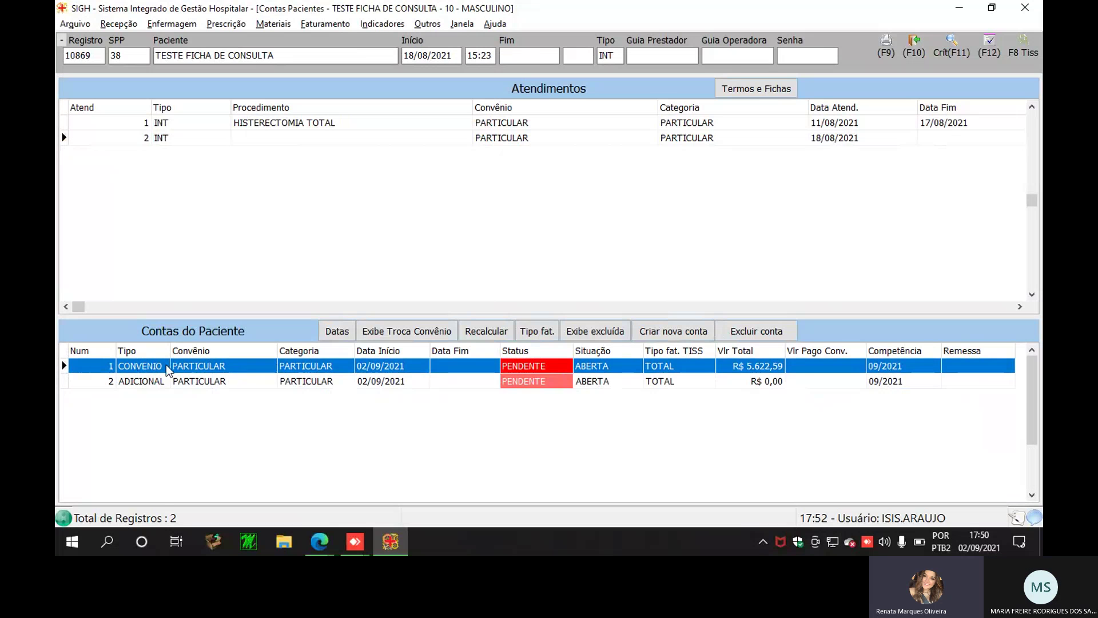
{"action": "left_click", "coordinate": [167, 385]}
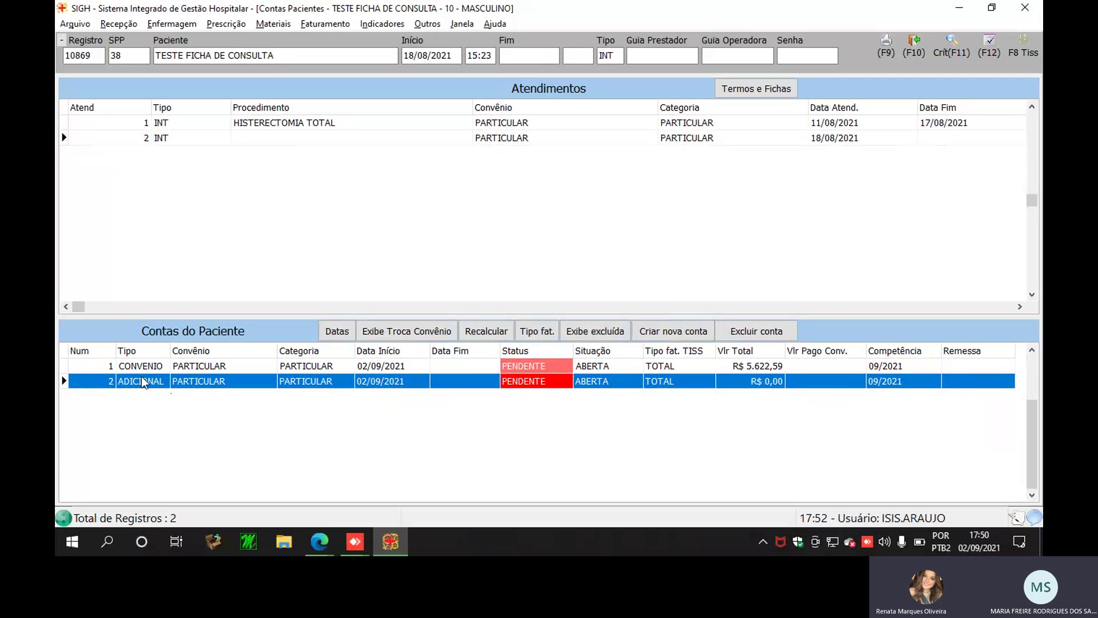
{"action": "double_click", "coordinate": [228, 413]}
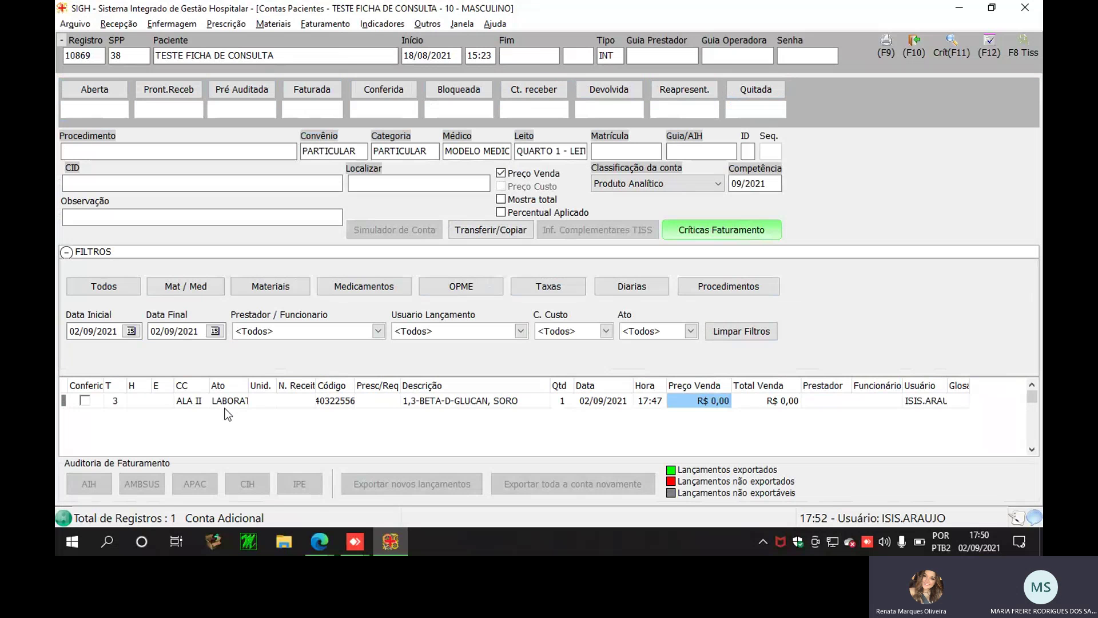
{"action": "left_click", "coordinate": [468, 403]}
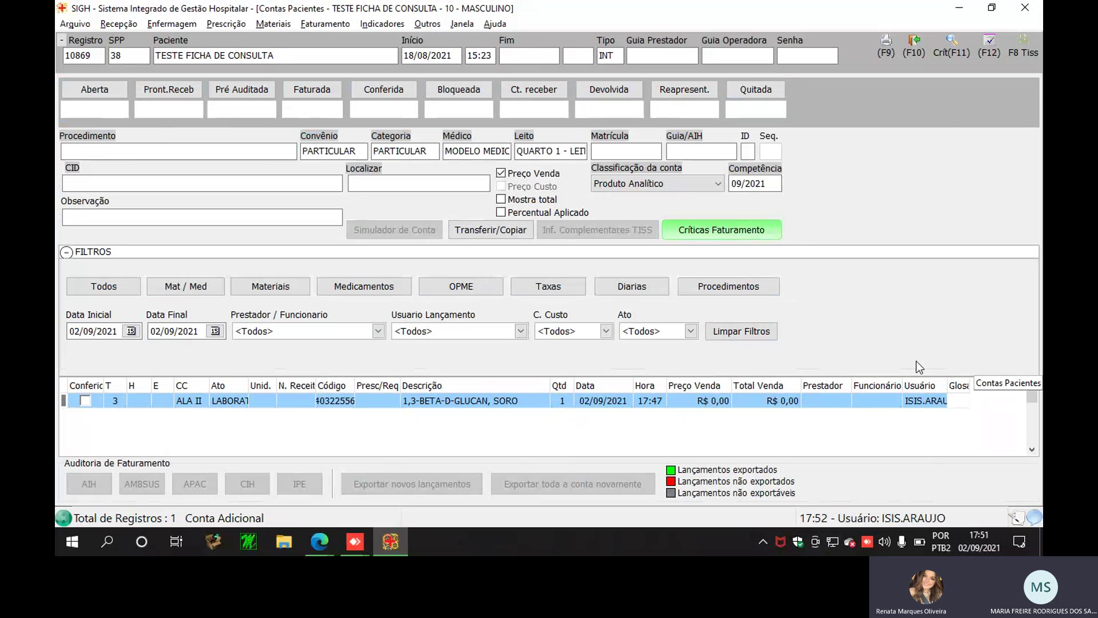
Cancel editing the 1,3-BETA-D-GLUCAN, SORO item, then delete it from the ADICIONAL account
{"action": "double_click", "coordinate": [723, 399]}
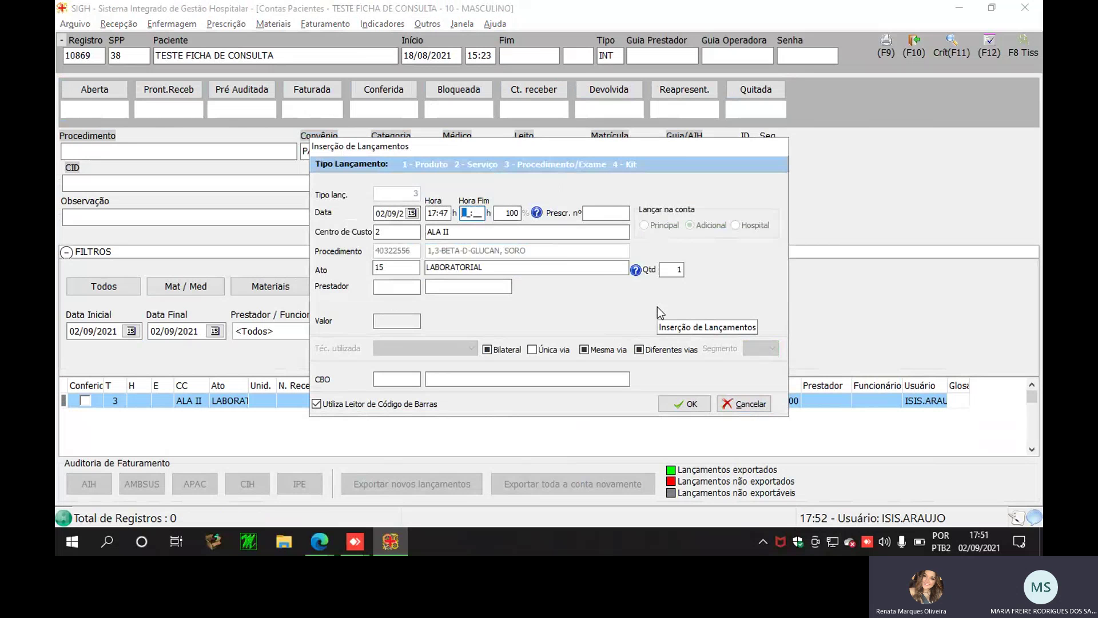
{"action": "left_click", "coordinate": [734, 410]}
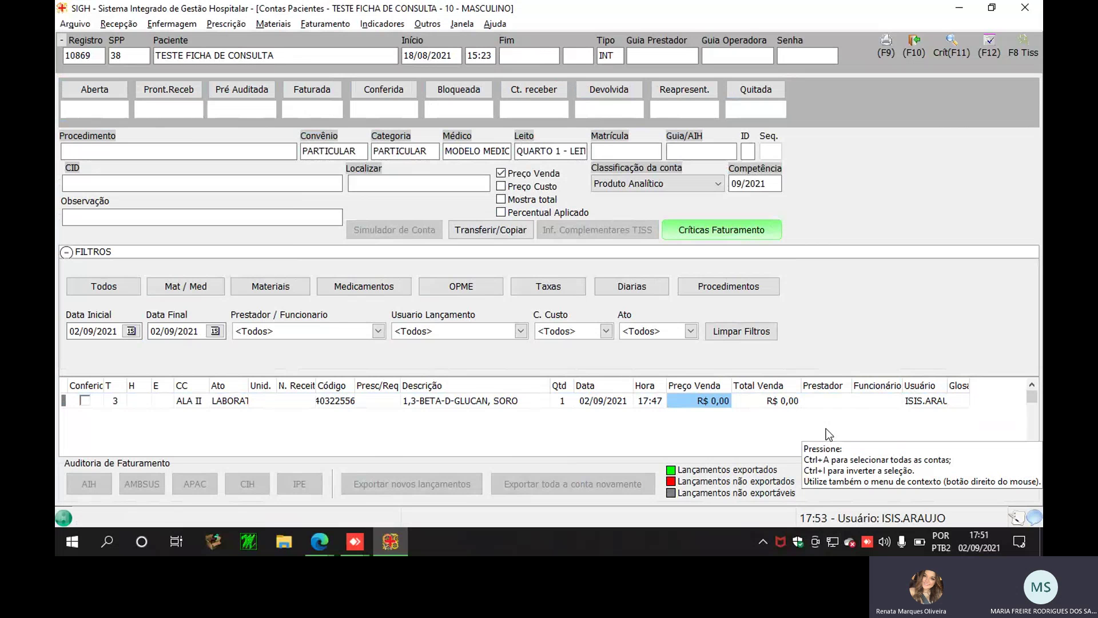
{"action": "key", "text": "Delete"}
{"action": "key", "text": "Return"}
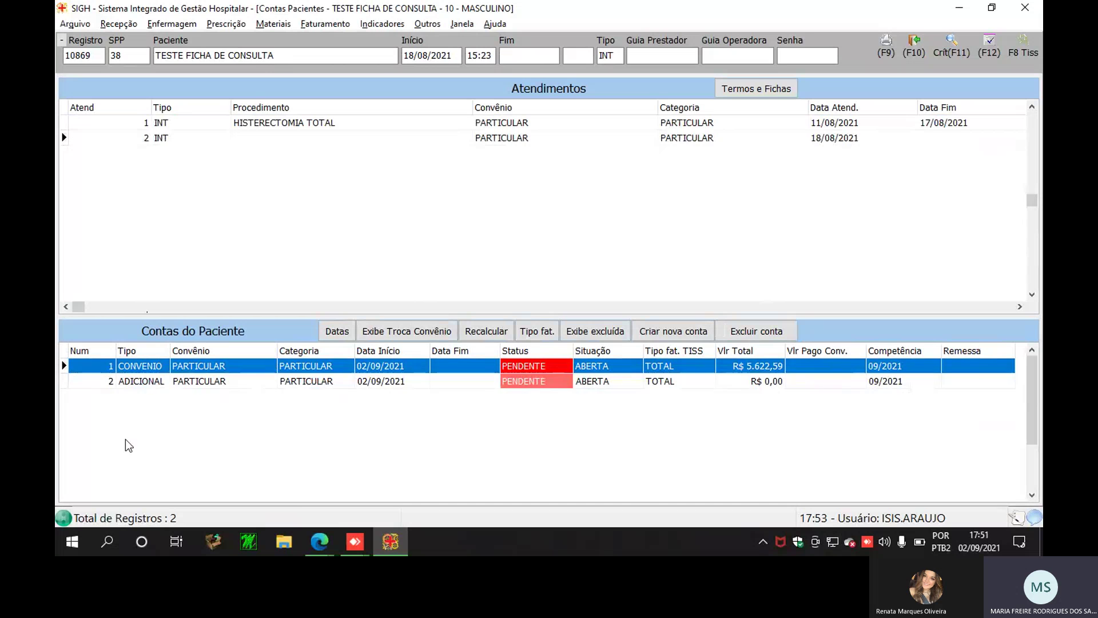
Delete the empty ADICIONAL account and reopen the Conta do Convênio item list
{"action": "left_click", "coordinate": [143, 382]}
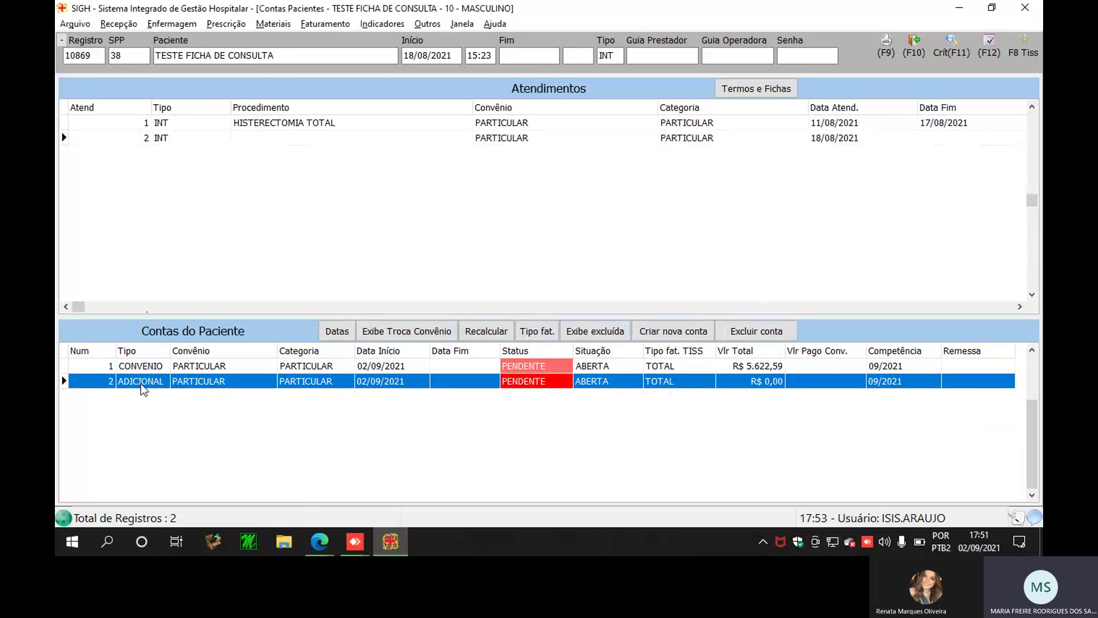
{"action": "key", "text": "Delete"}
{"action": "left_click", "coordinate": [571, 318]}
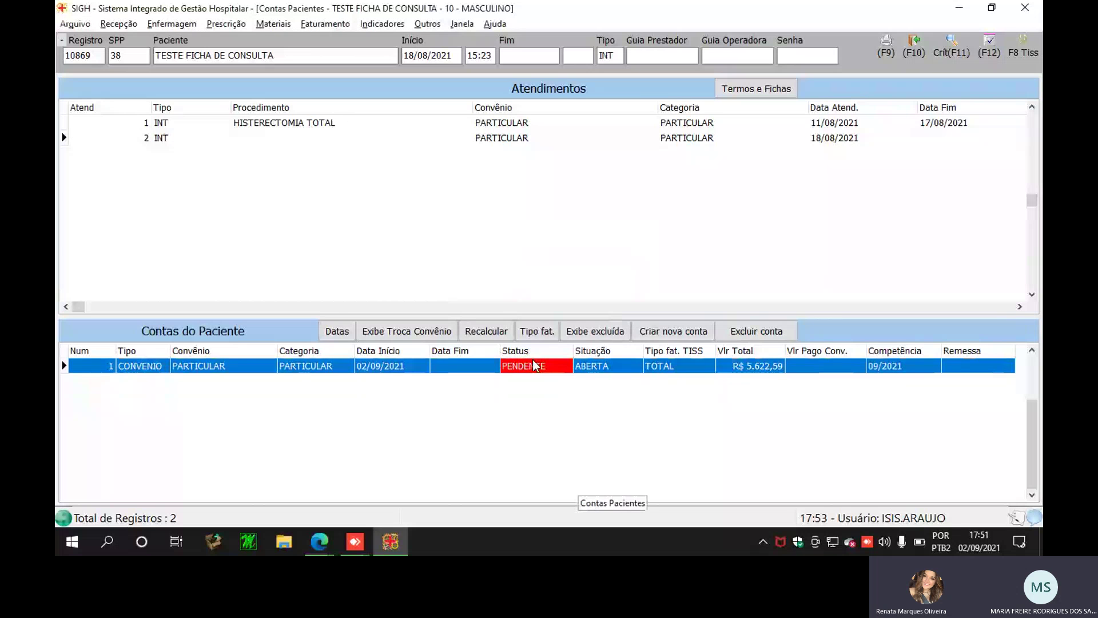
{"action": "double_click", "coordinate": [534, 366]}
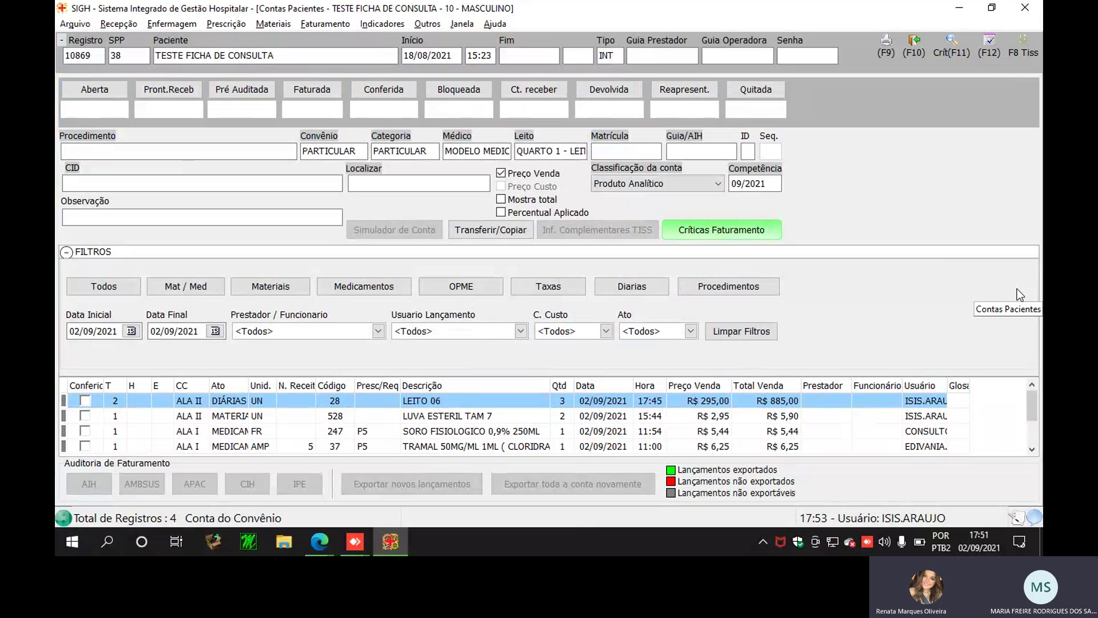
Select the TRAMAL medication launch and start closing the account from its Aberta status
{"action": "left_click", "coordinate": [451, 447]}
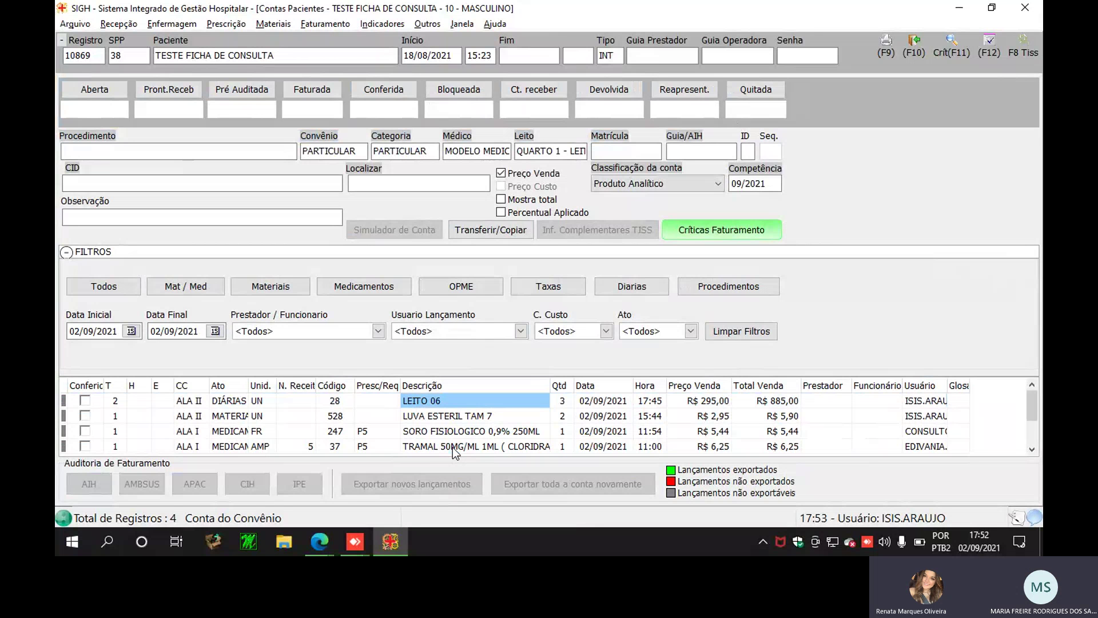
{"action": "left_click", "coordinate": [453, 447]}
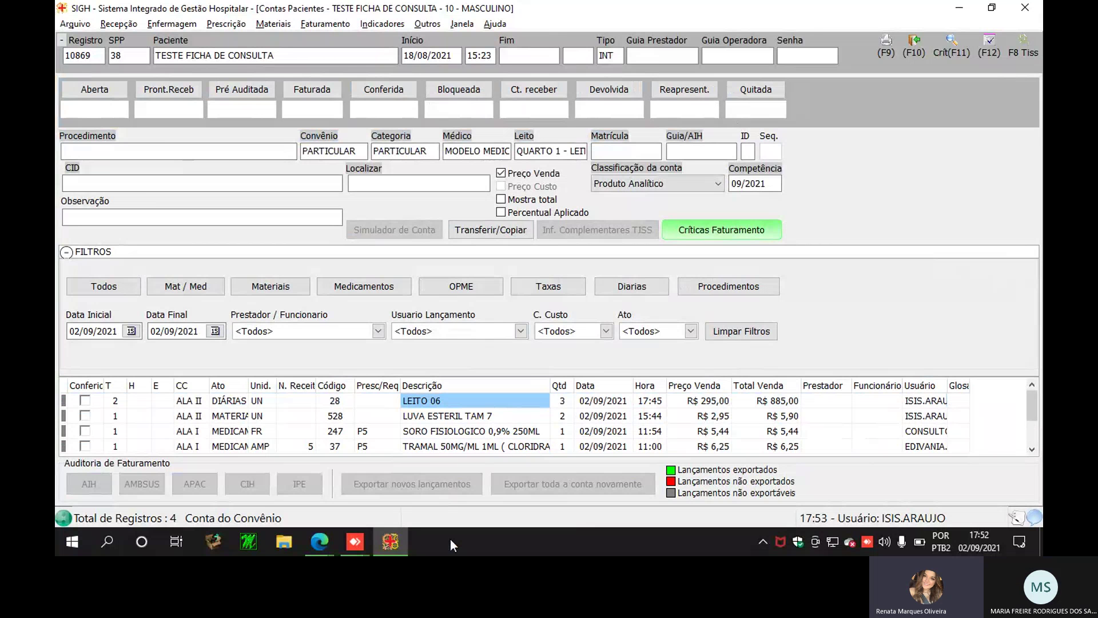
{"action": "left_click", "coordinate": [109, 87]}
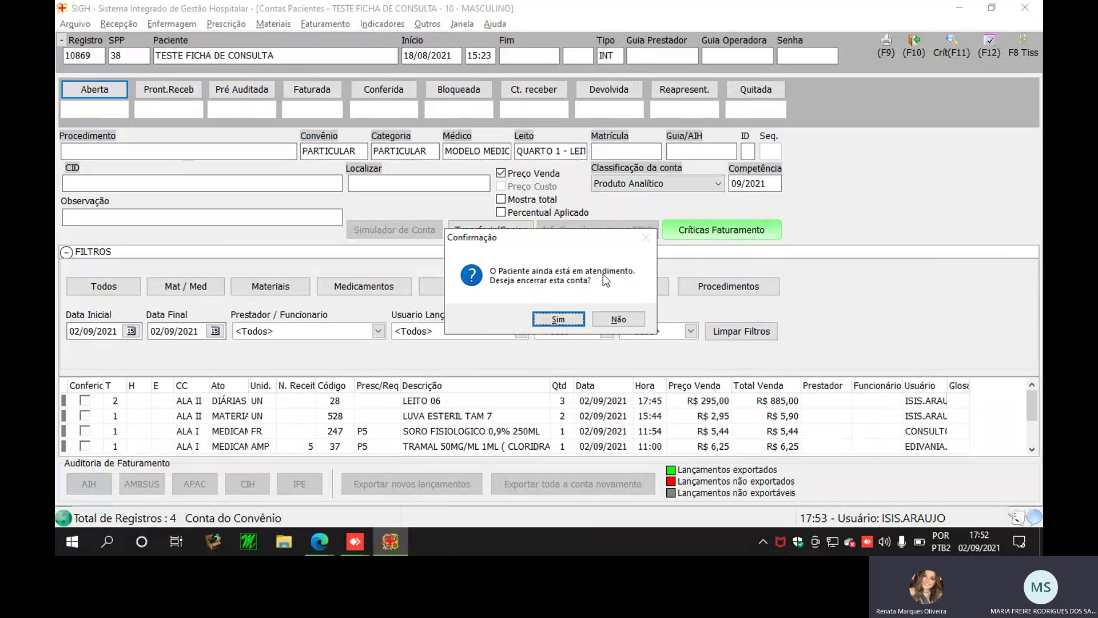
Close the account, reopen it, then close it again so it stays Fechada on 02/09/2021
{"action": "left_click", "coordinate": [579, 321]}
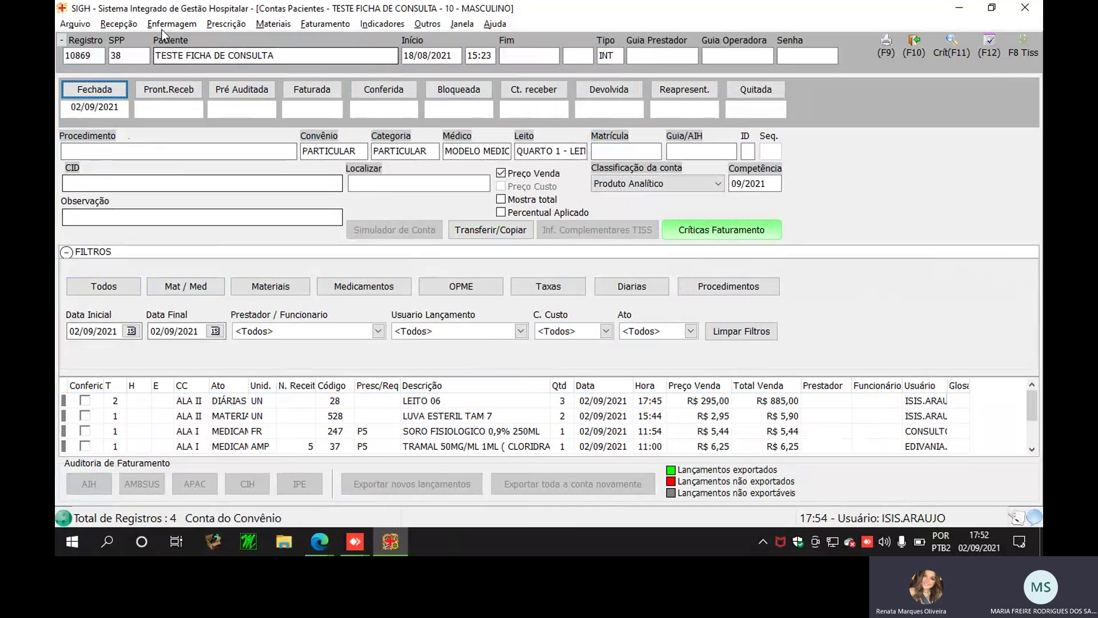
{"action": "left_click", "coordinate": [99, 90]}
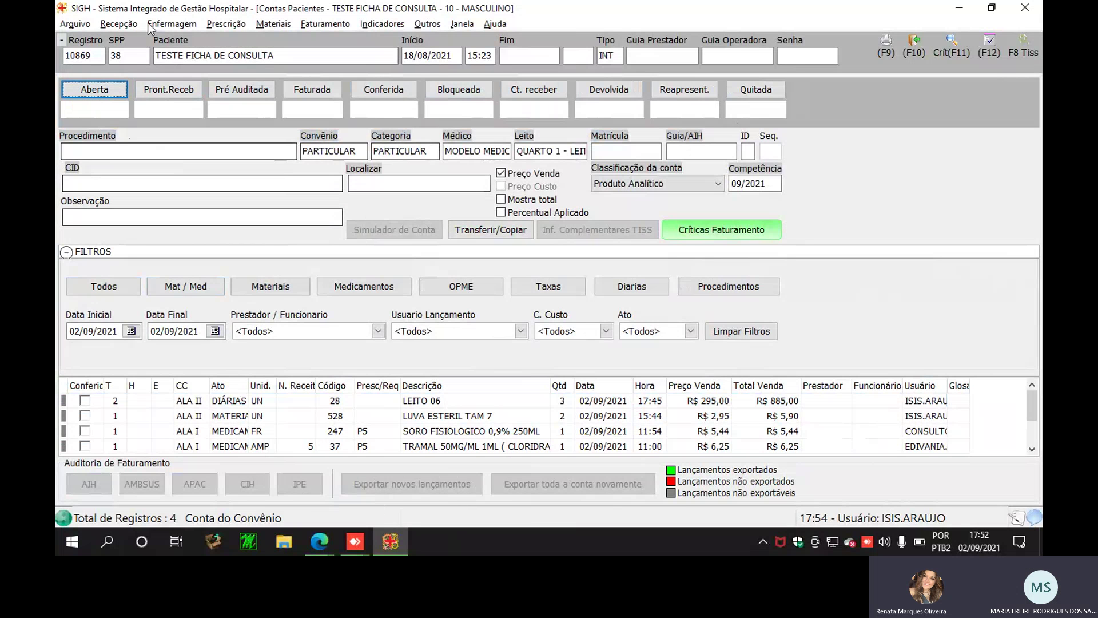
{"action": "left_click", "coordinate": [122, 93]}
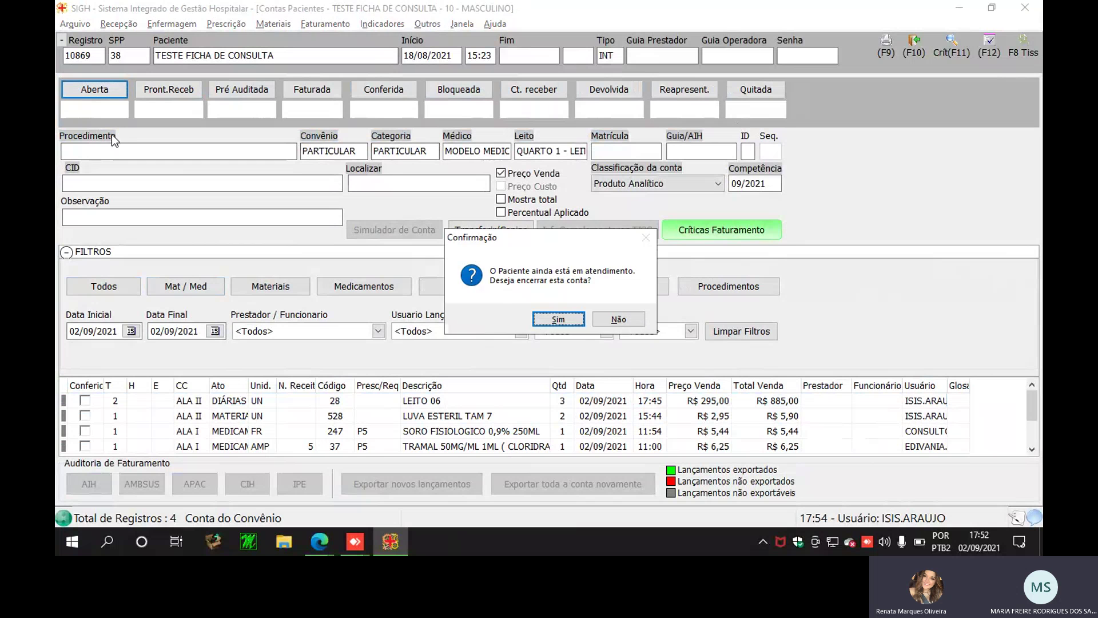
{"action": "left_click", "coordinate": [559, 318]}
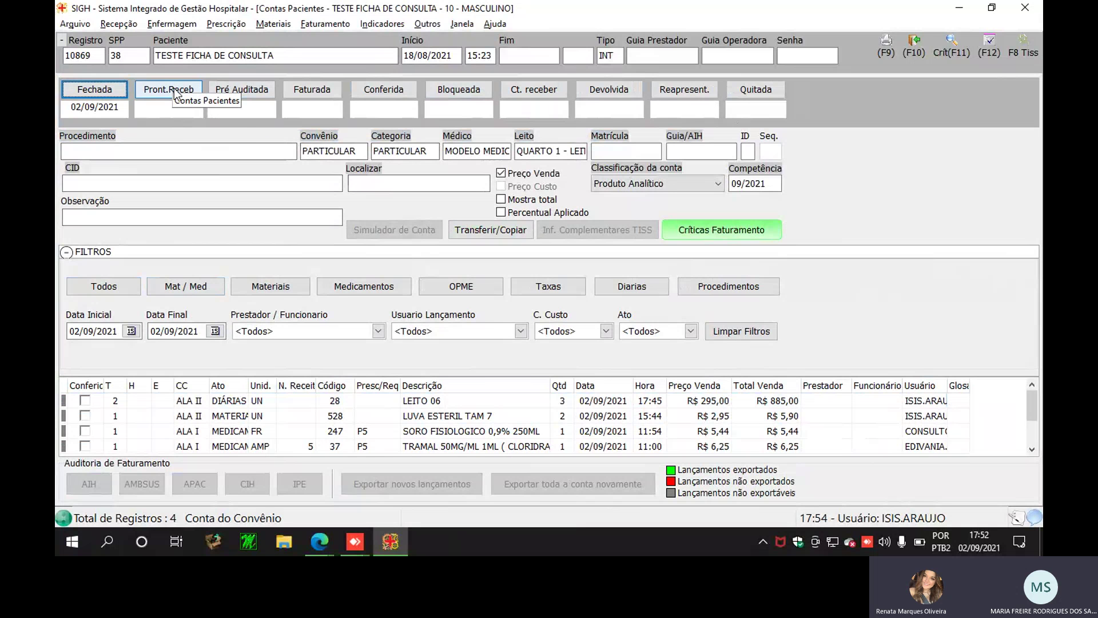
{"action": "left_click", "coordinate": [204, 147]}
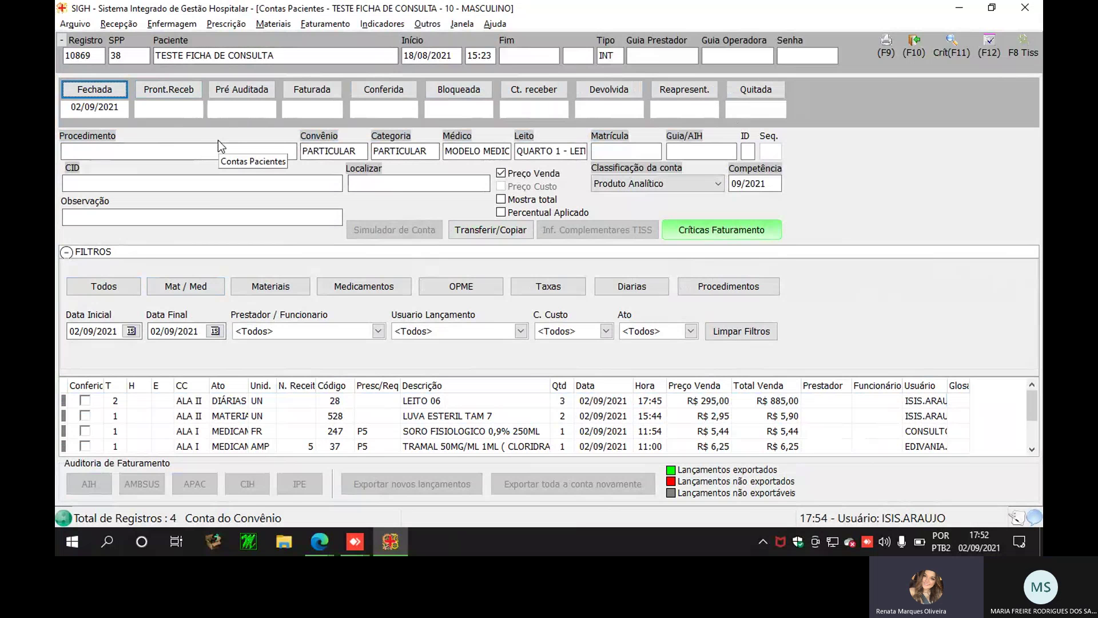
Mark the account Pré Auditada and check the LEITO 06 and LUVA ESTERIL TAM 7 launches as conferred
{"action": "left_click", "coordinate": [239, 87]}
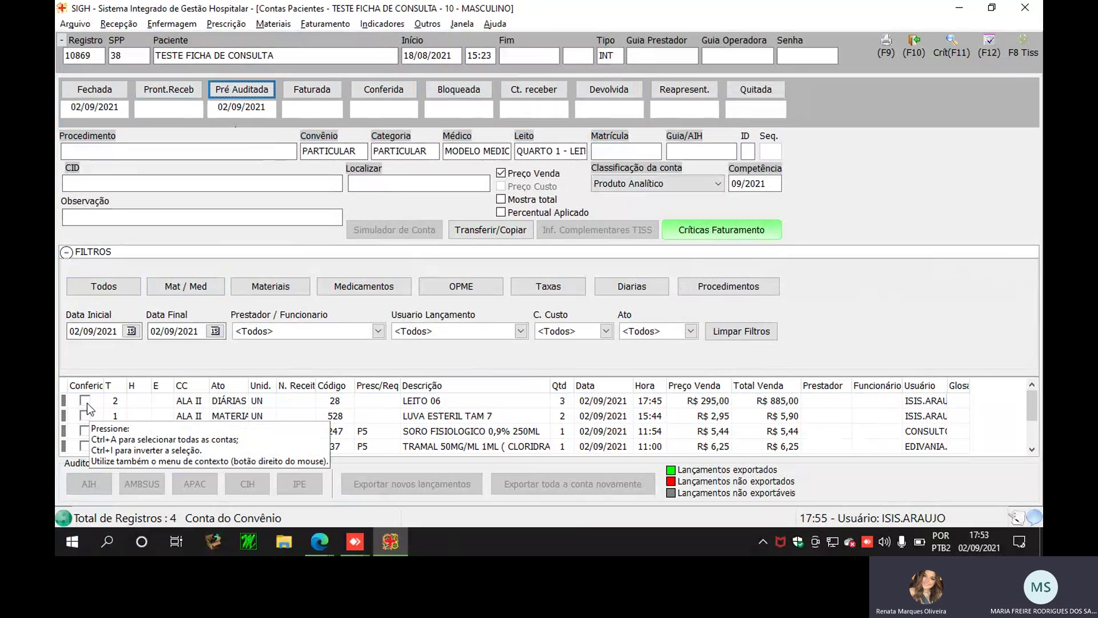
{"action": "left_click_drag", "start_coordinate": [84, 401], "coordinate": [91, 411]}
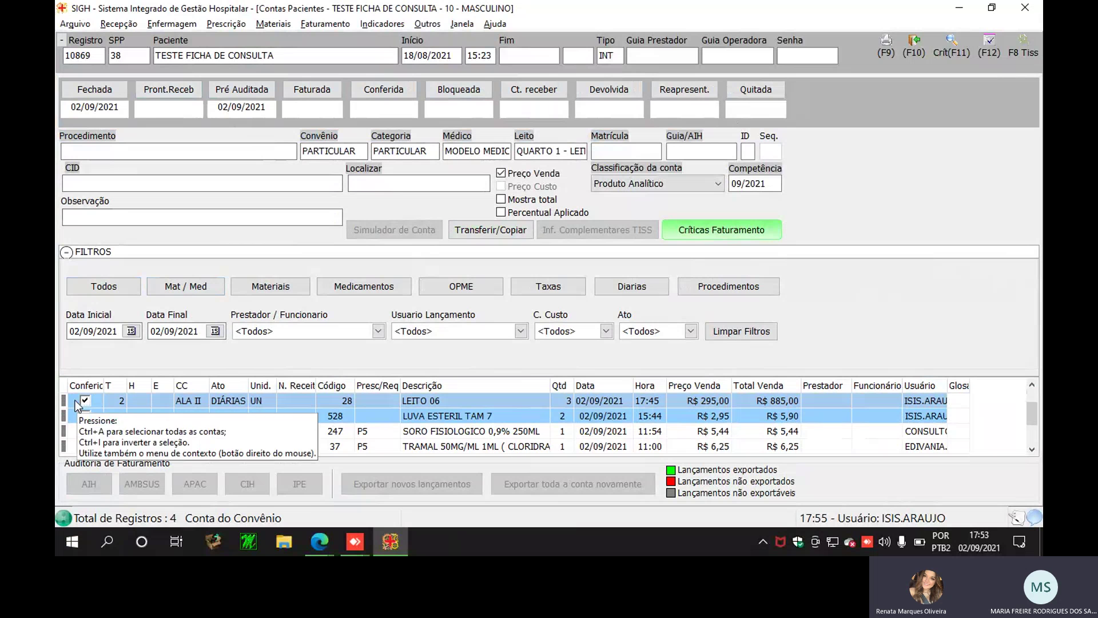
{"action": "left_click", "coordinate": [84, 416]}
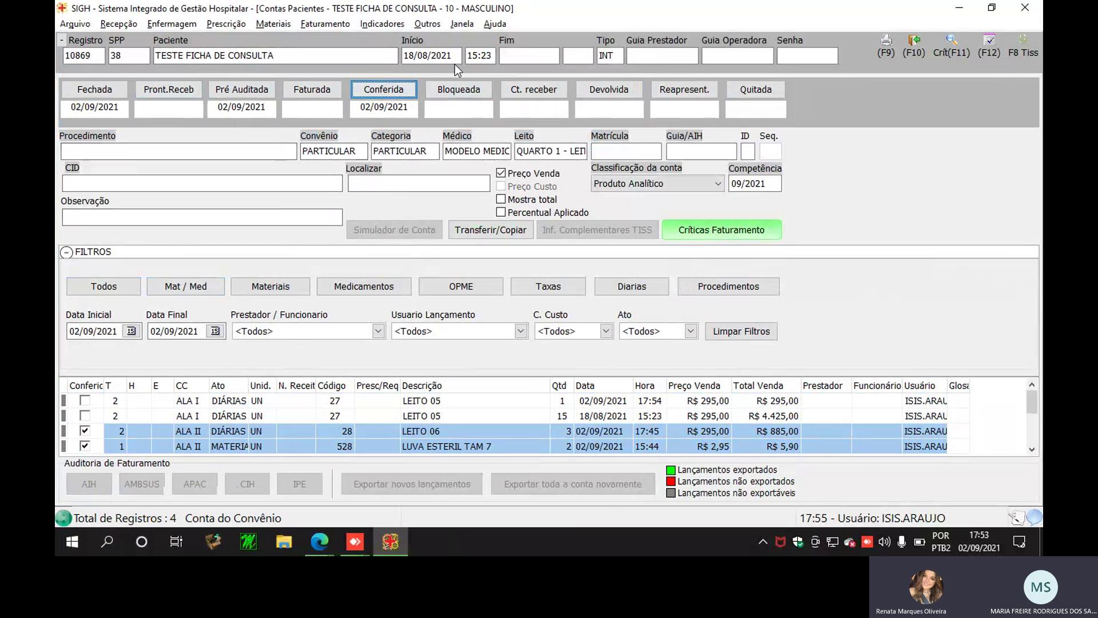
Block the account, accepting 02/09/2021 as the blocking date
{"action": "left_click", "coordinate": [472, 89]}
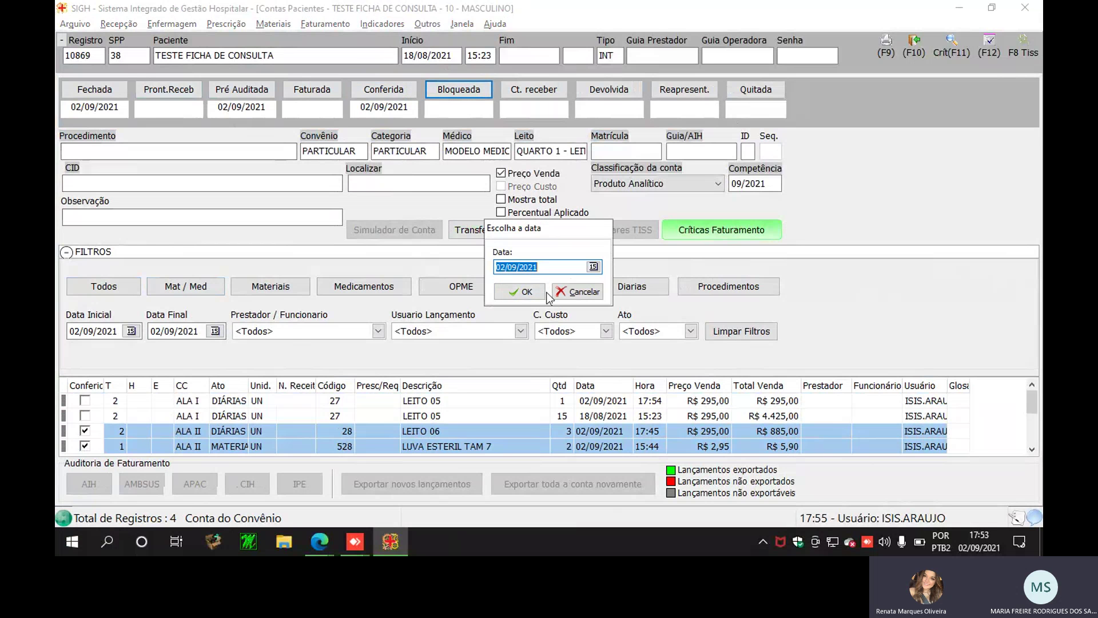
{"action": "left_click", "coordinate": [520, 293]}
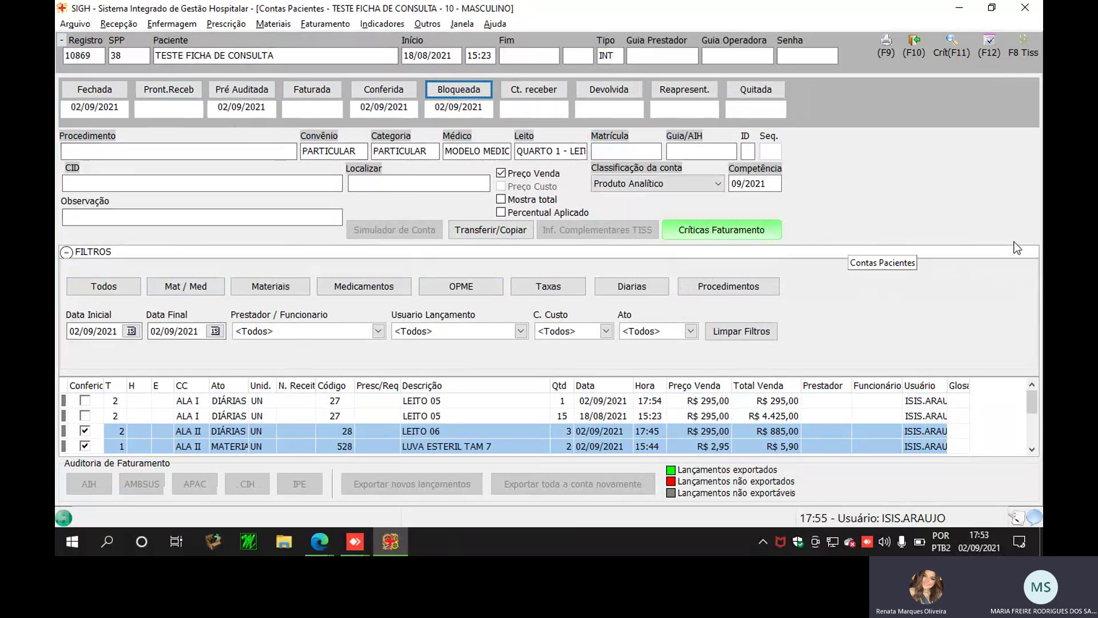
{"action": "left_click", "coordinate": [535, 90]}
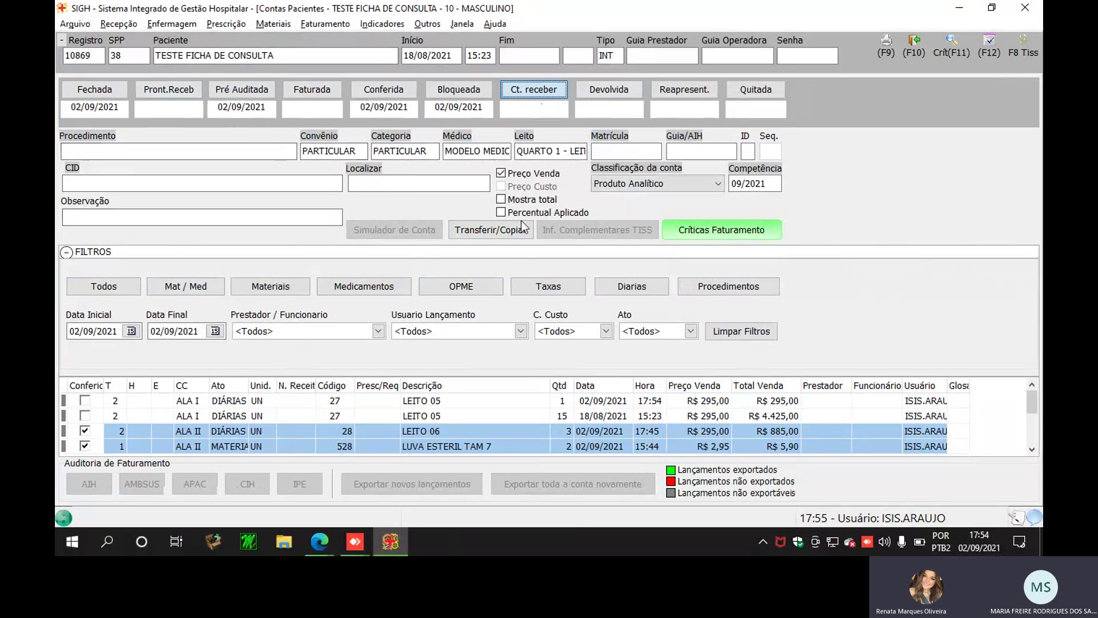
Set the R$ 5622,59 receivable to a single À VISTA payment in the Parcelamento plan
{"action": "left_click", "coordinate": [532, 94]}
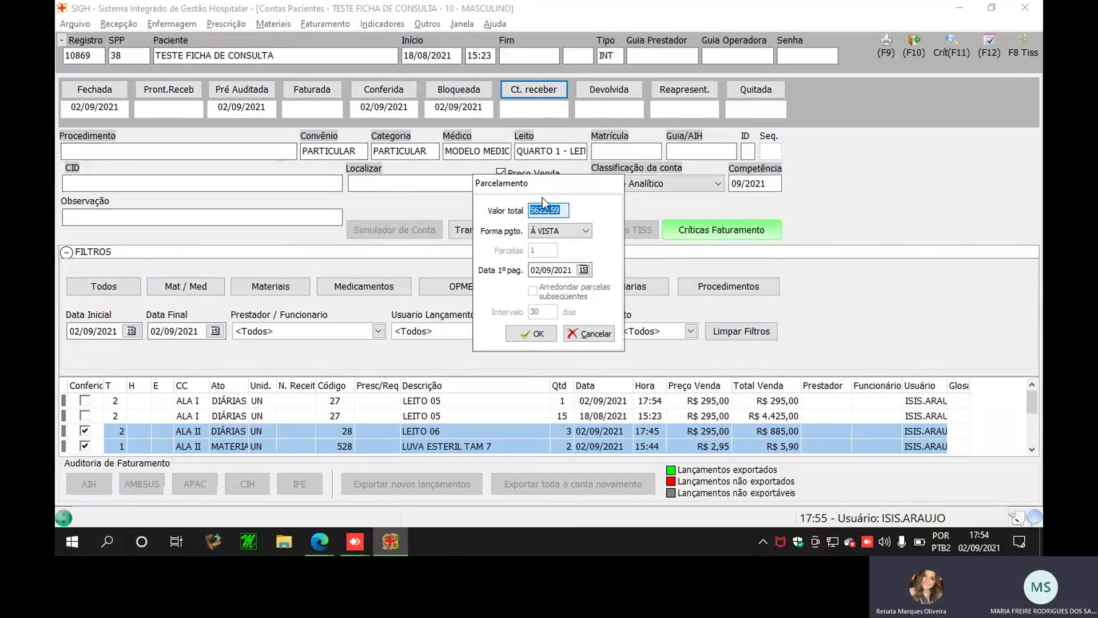
{"action": "left_click", "coordinate": [567, 229]}
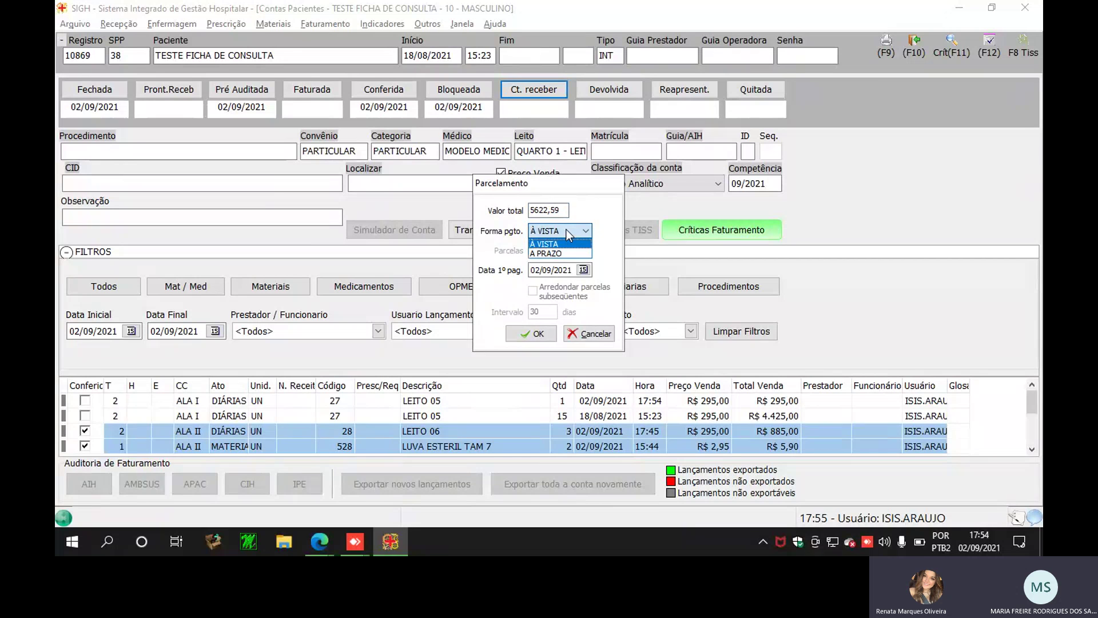
{"action": "left_click", "coordinate": [575, 253]}
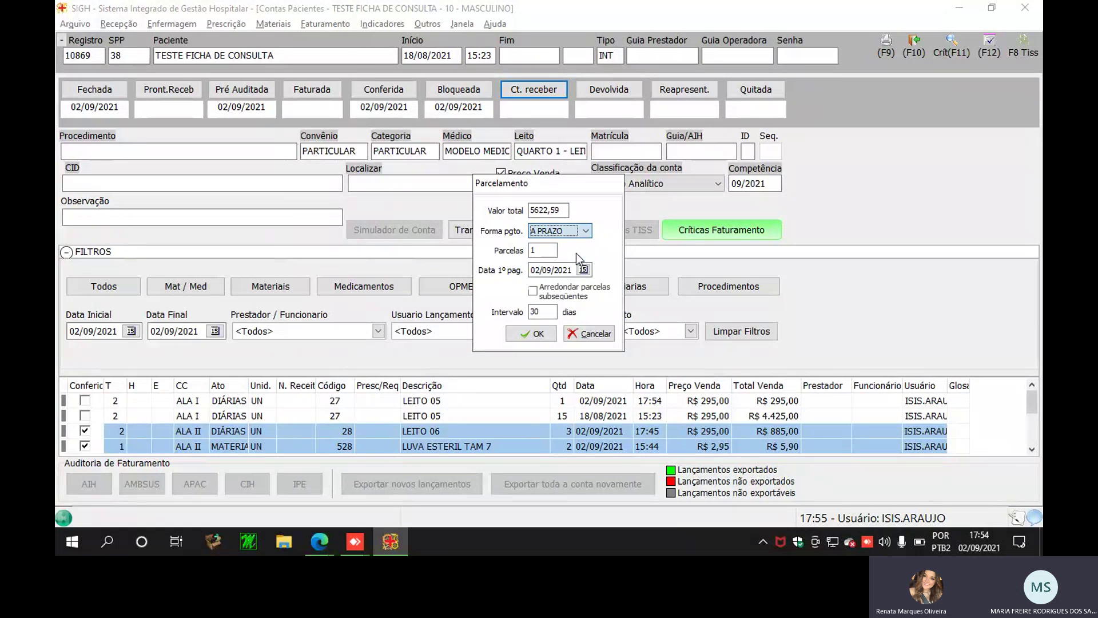
{"action": "key", "text": "Tab"}
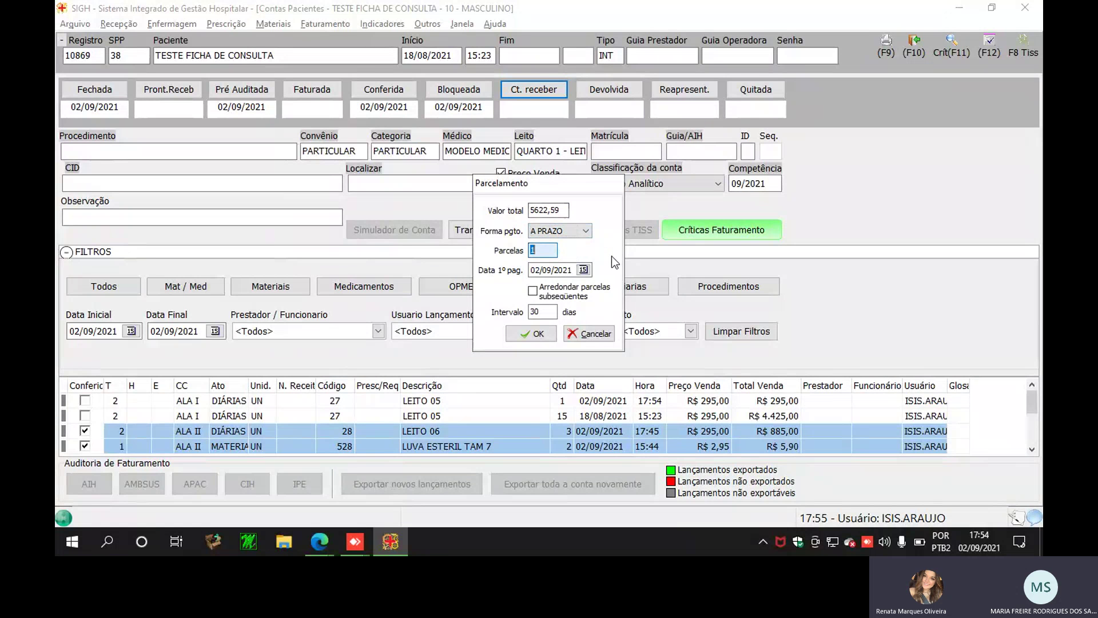
{"action": "left_click", "coordinate": [550, 232]}
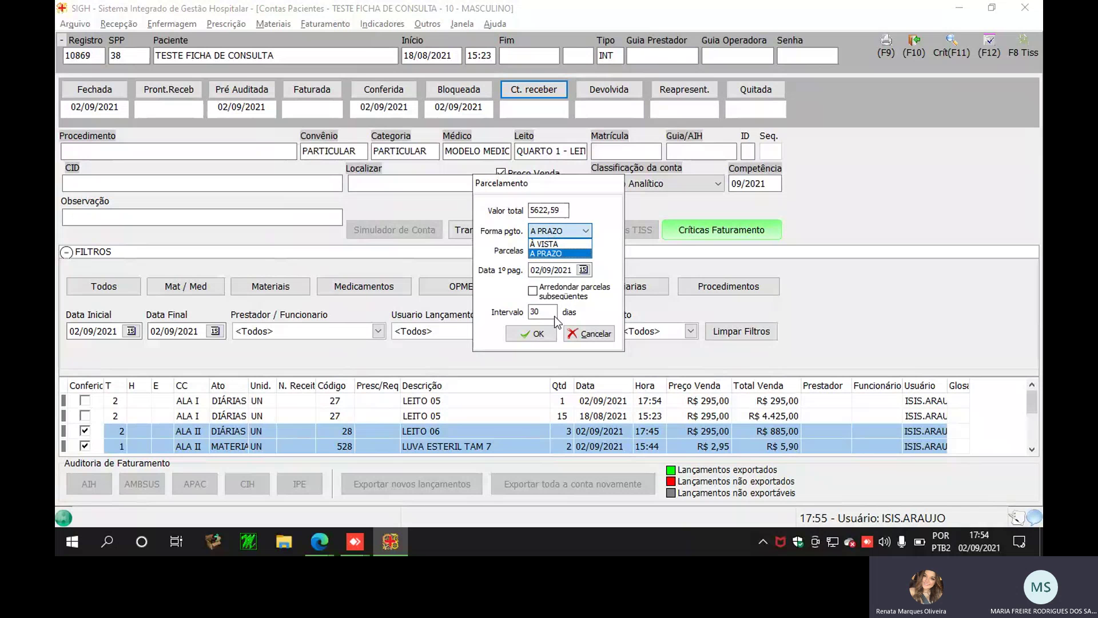
{"action": "left_click", "coordinate": [566, 243]}
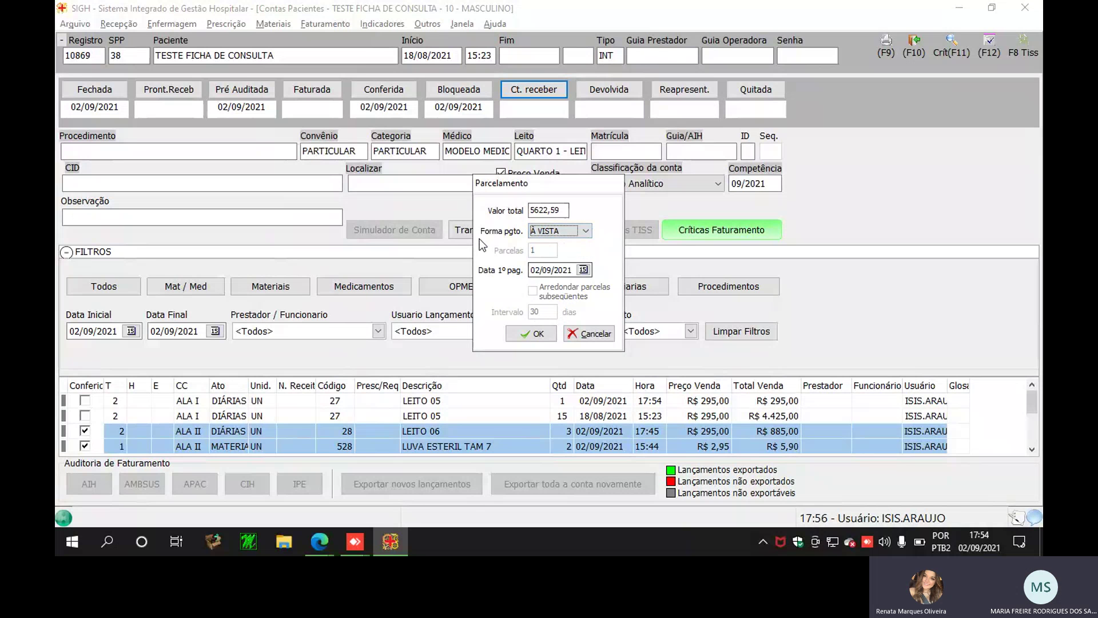
{"action": "left_click", "coordinate": [531, 334]}
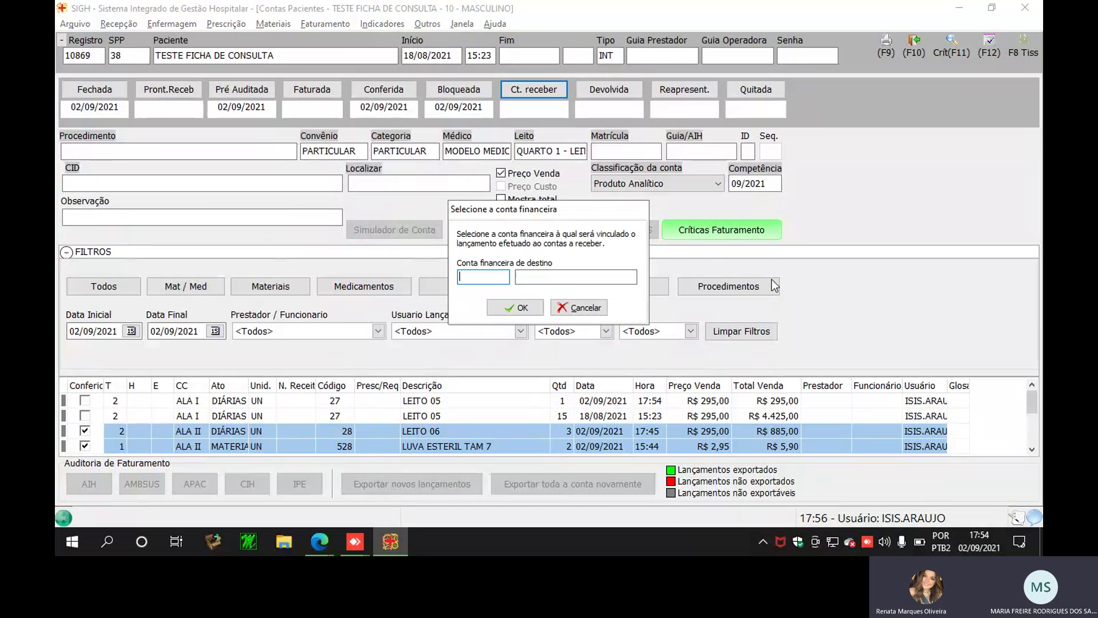
Post the receivable to the 76 RECEITAS CLINICAS financial account and acknowledge the success message
{"action": "key", "text": "Tab"}
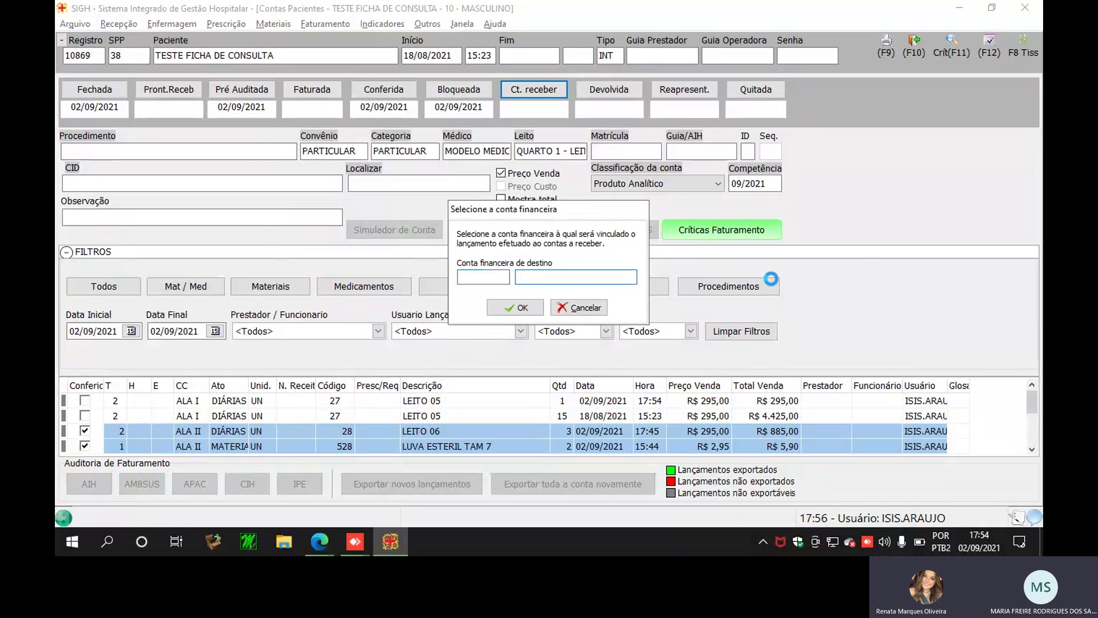
{"action": "key", "text": "Return"}
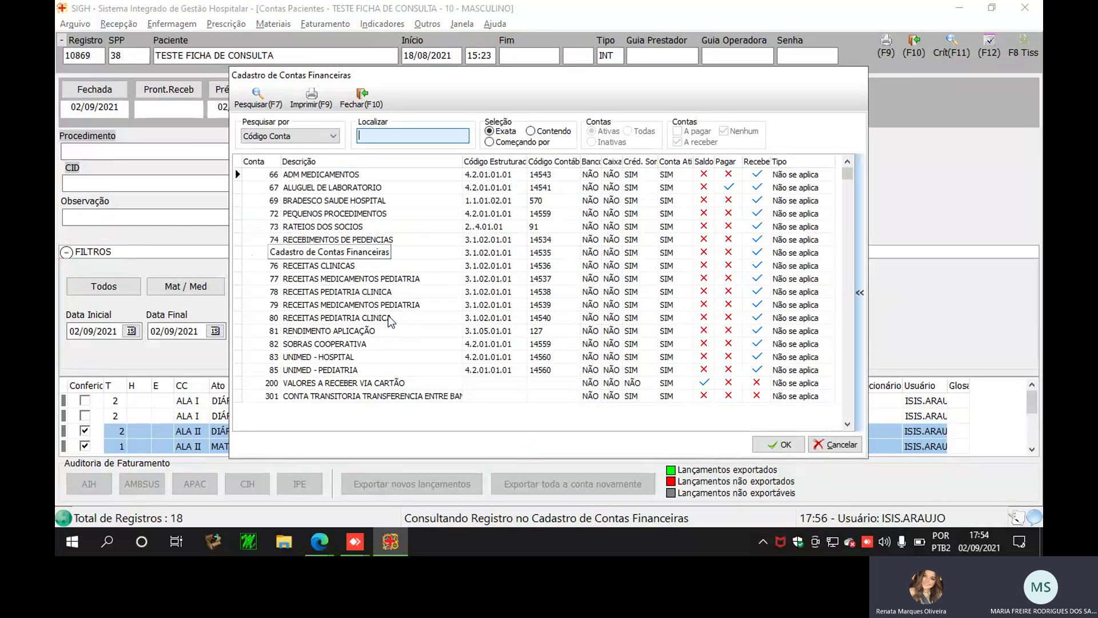
{"action": "left_click", "coordinate": [341, 292]}
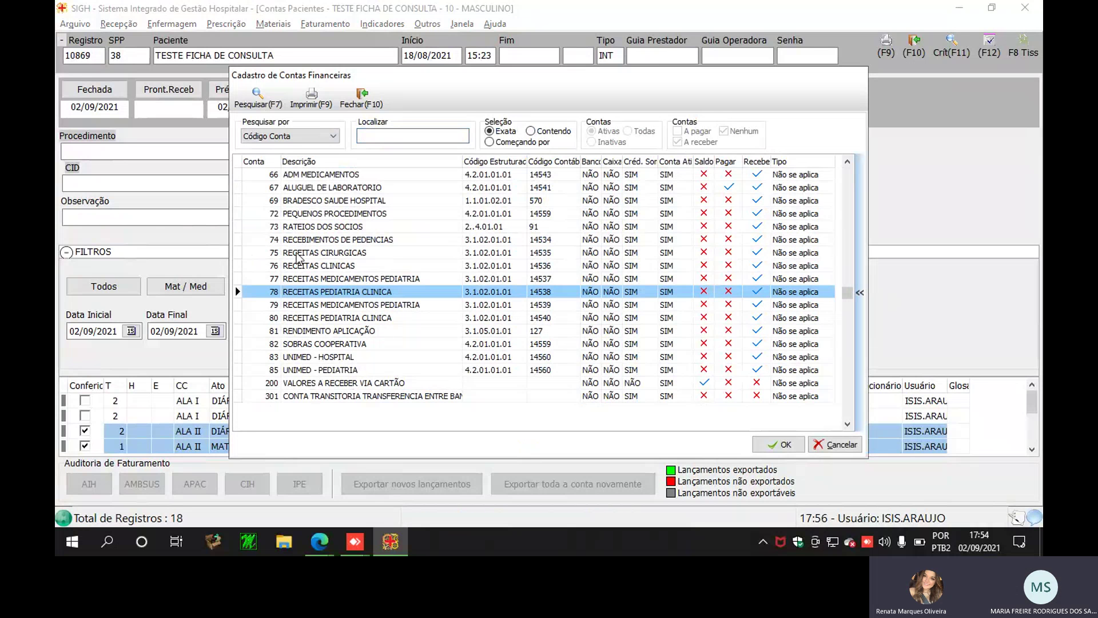
{"action": "left_click", "coordinate": [339, 266]}
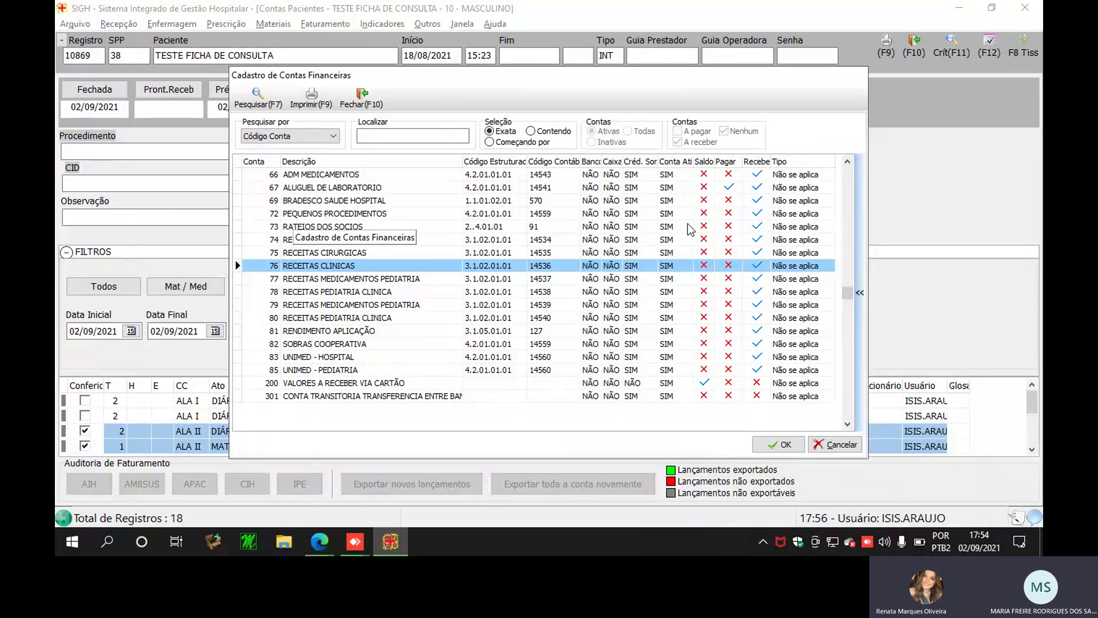
{"action": "left_click", "coordinate": [754, 445]}
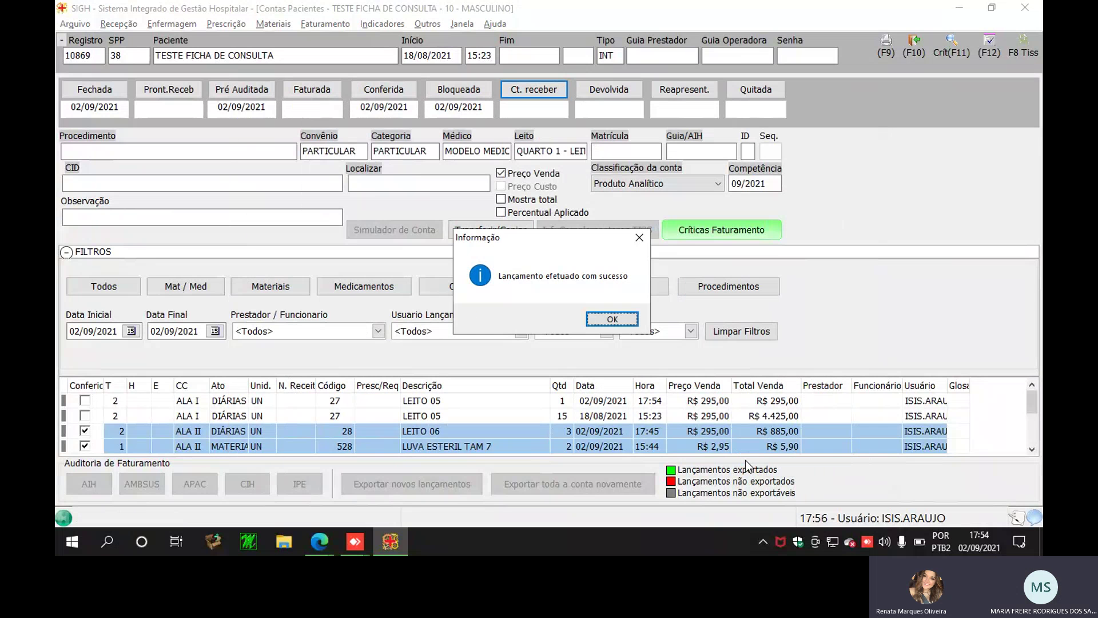
{"action": "left_click", "coordinate": [611, 319]}
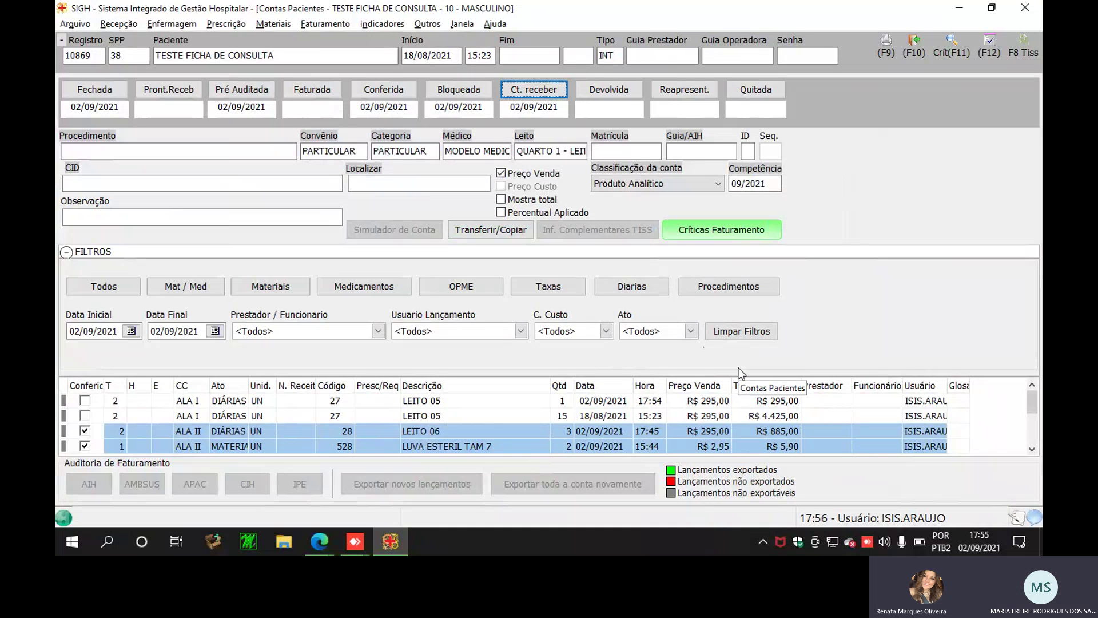
{"action": "left_click", "coordinate": [341, 25]}
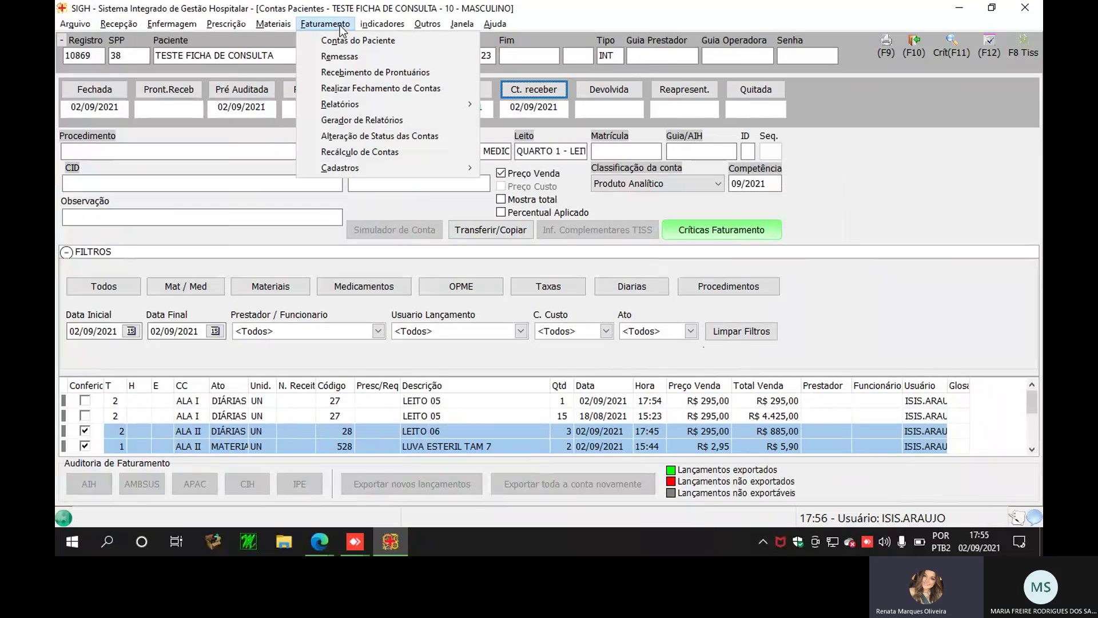
Switch user via Arquivo > Alterar Usuário, entering another user's login and password
{"action": "left_click", "coordinate": [391, 26]}
{"action": "left_click", "coordinate": [75, 24]}
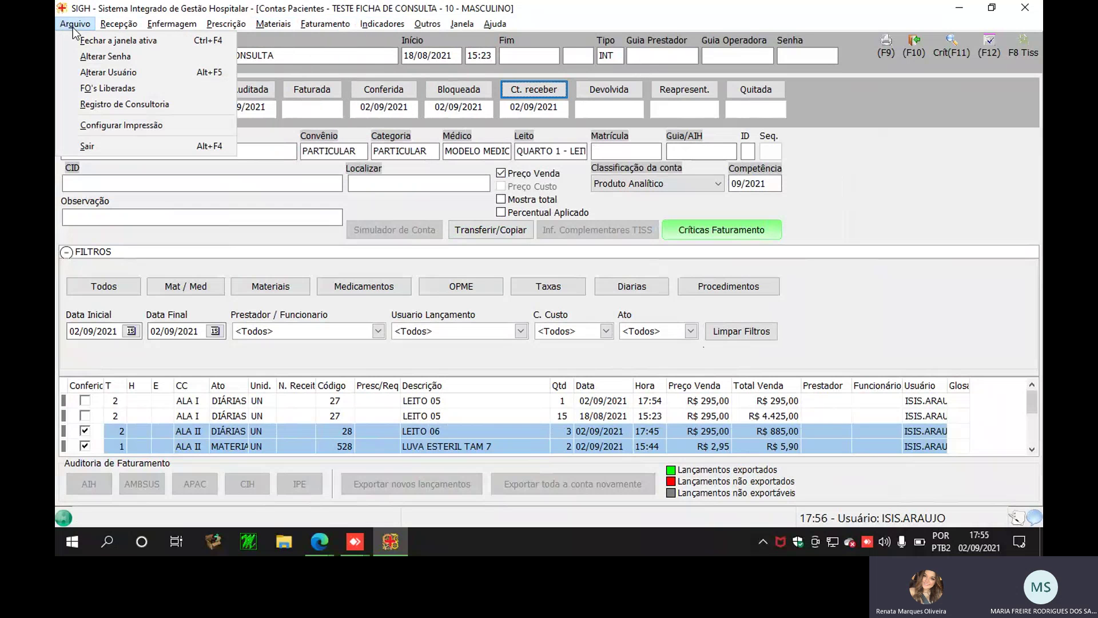
{"action": "left_click", "coordinate": [109, 73]}
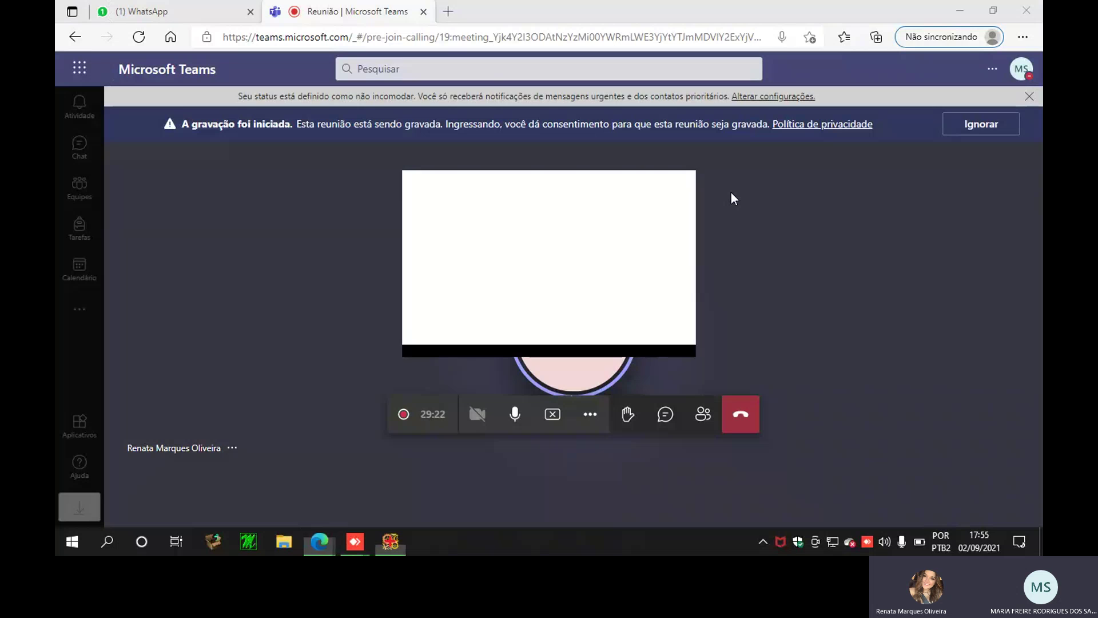
{"action": "type", "text": "consultormv"}
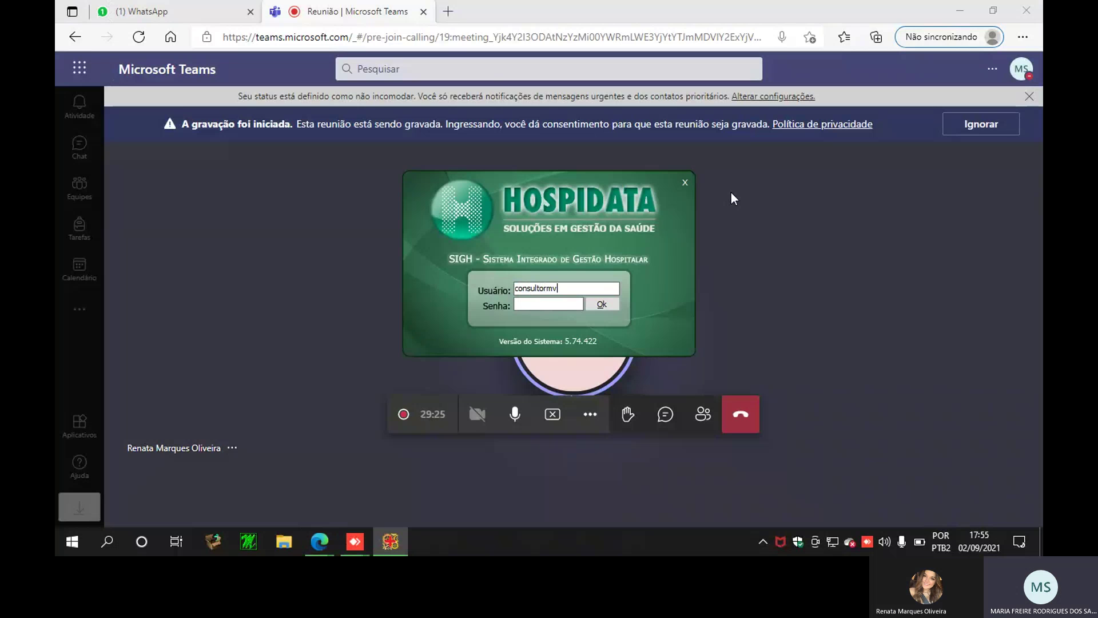
{"action": "key", "text": "Tab"}
{"action": "type", "text": "•"}
{"action": "key", "text": "Return"}
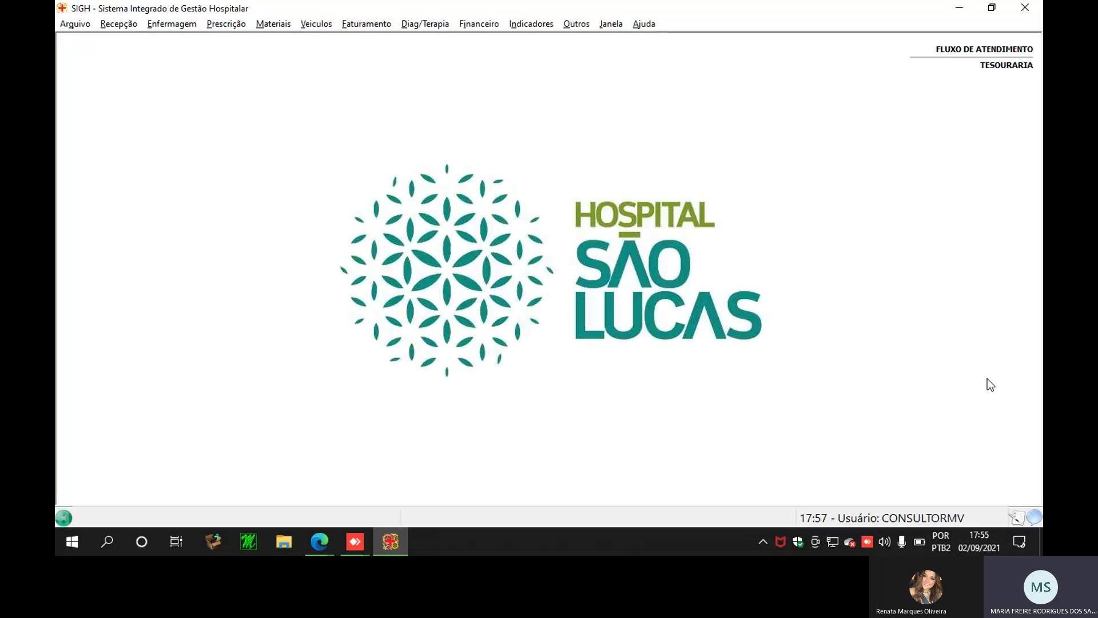
Open Financeiro > Contas a Receber and set the search start date to 02/09/2020
{"action": "left_click", "coordinate": [494, 25]}
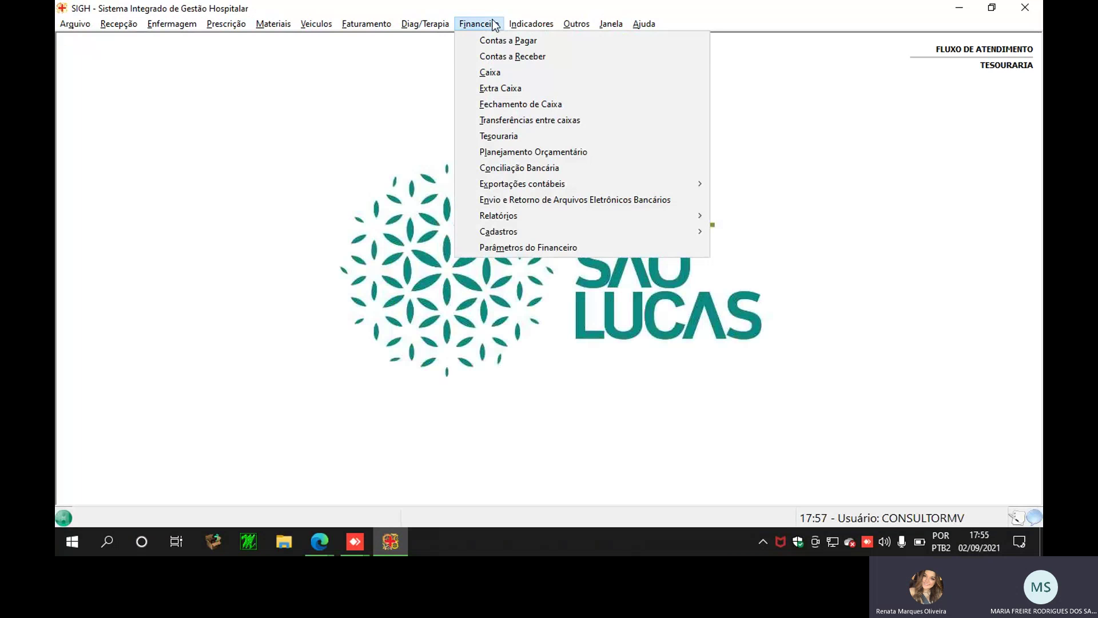
{"action": "left_click", "coordinate": [523, 56]}
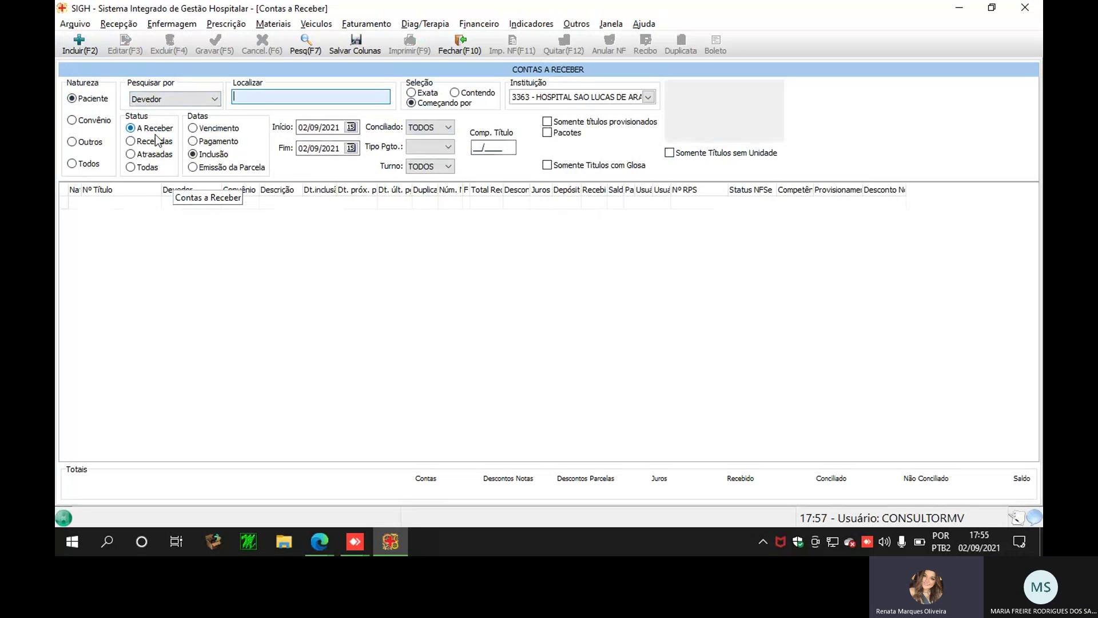
{"action": "left_click", "coordinate": [351, 127]}
{"action": "left_click", "coordinate": [206, 162]}
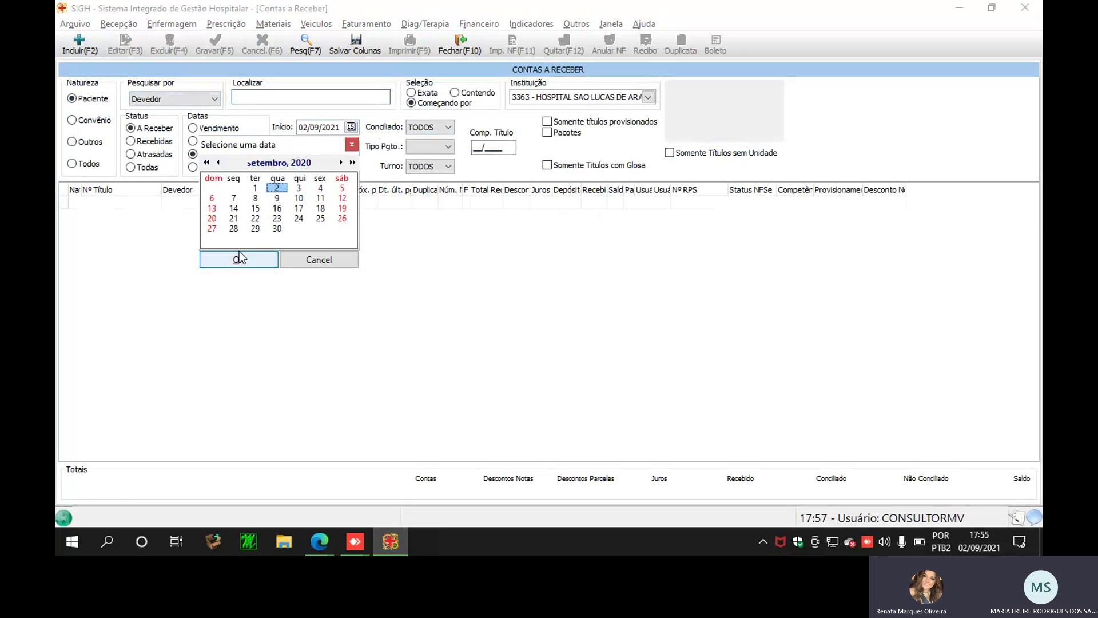
{"action": "left_click", "coordinate": [239, 258]}
Set the end date to 02/10/2021 and leave Conciliado at TODOS
{"action": "left_click", "coordinate": [351, 148]}
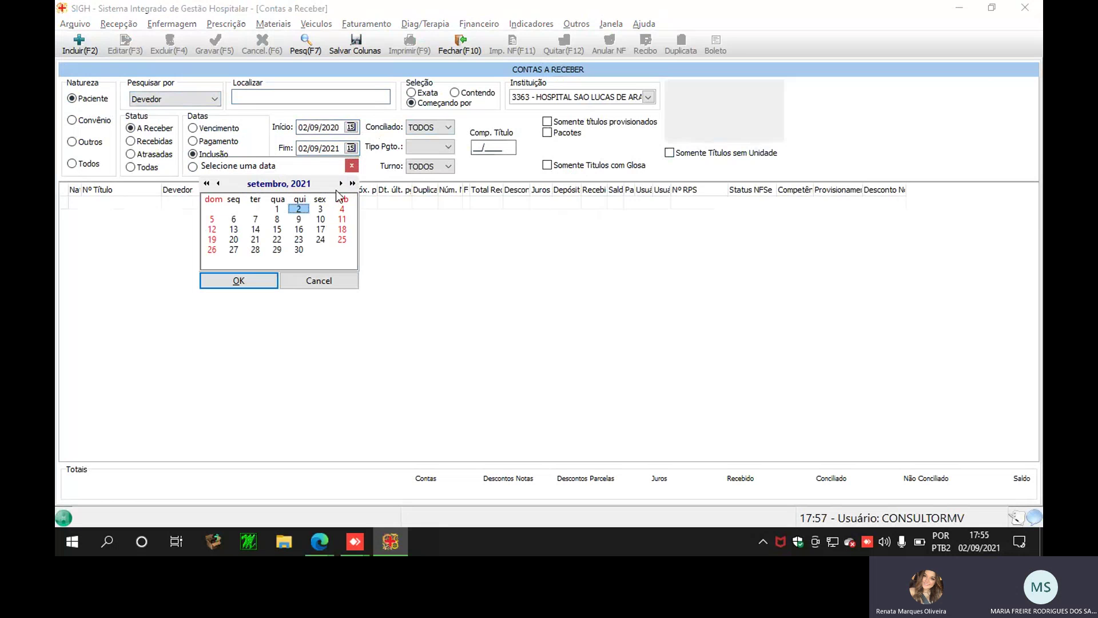
{"action": "left_click", "coordinate": [340, 183]}
{"action": "left_click", "coordinate": [239, 281]}
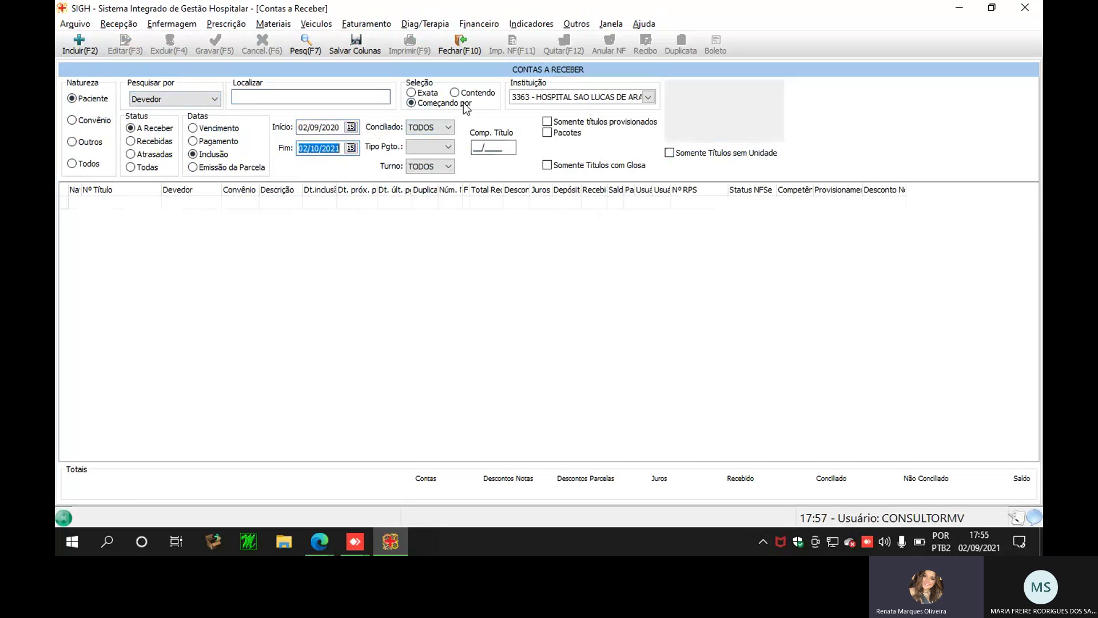
{"action": "left_click", "coordinate": [424, 128]}
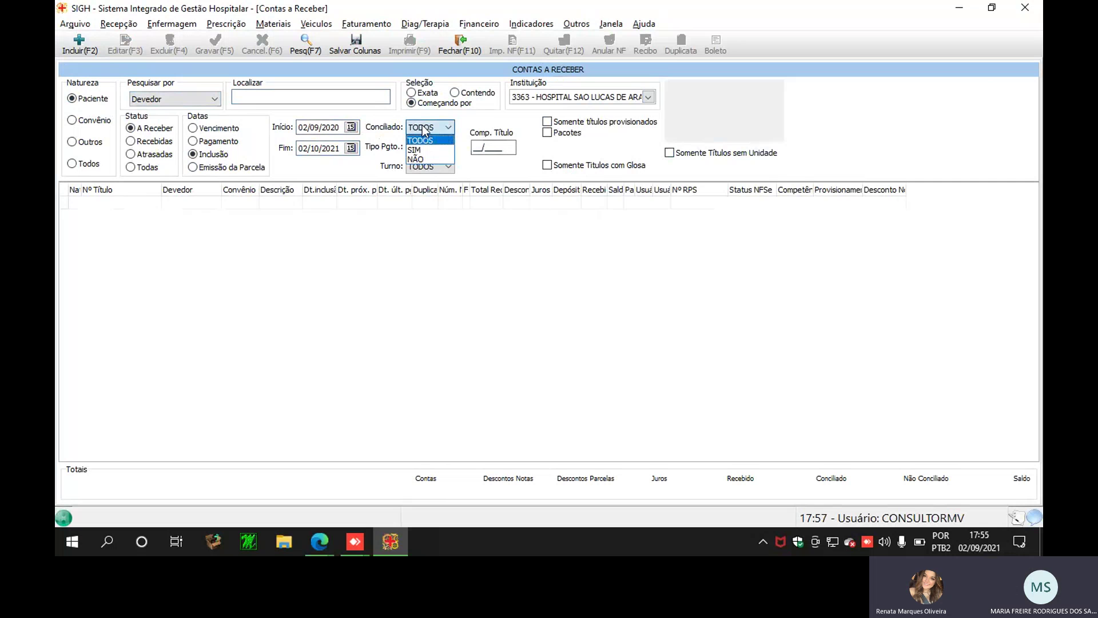
{"action": "left_click", "coordinate": [426, 141]}
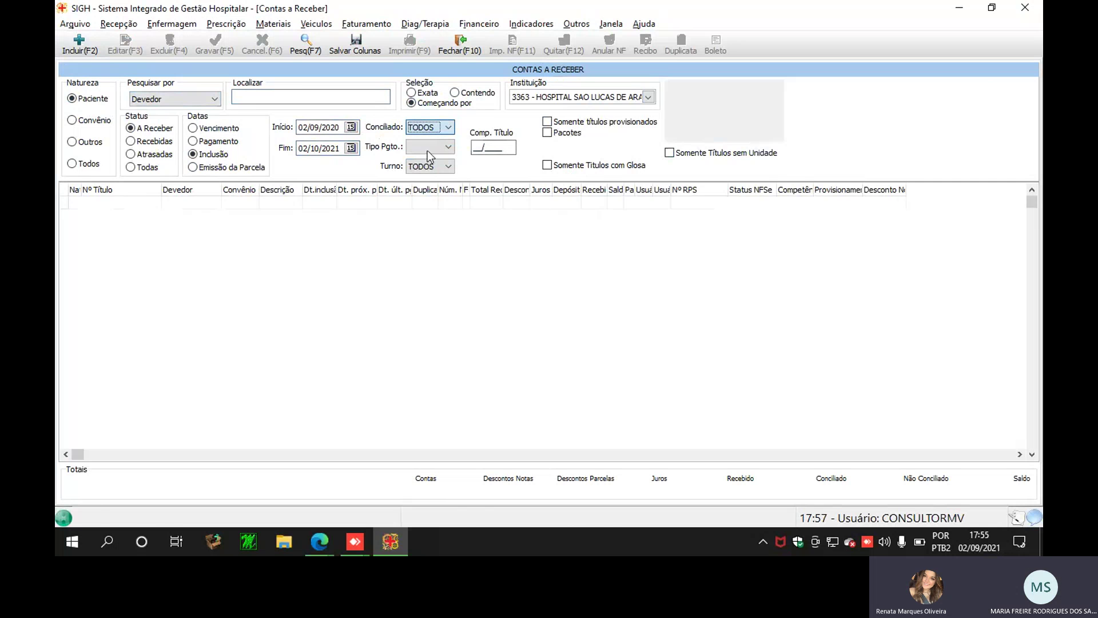
{"action": "left_click", "coordinate": [427, 150]}
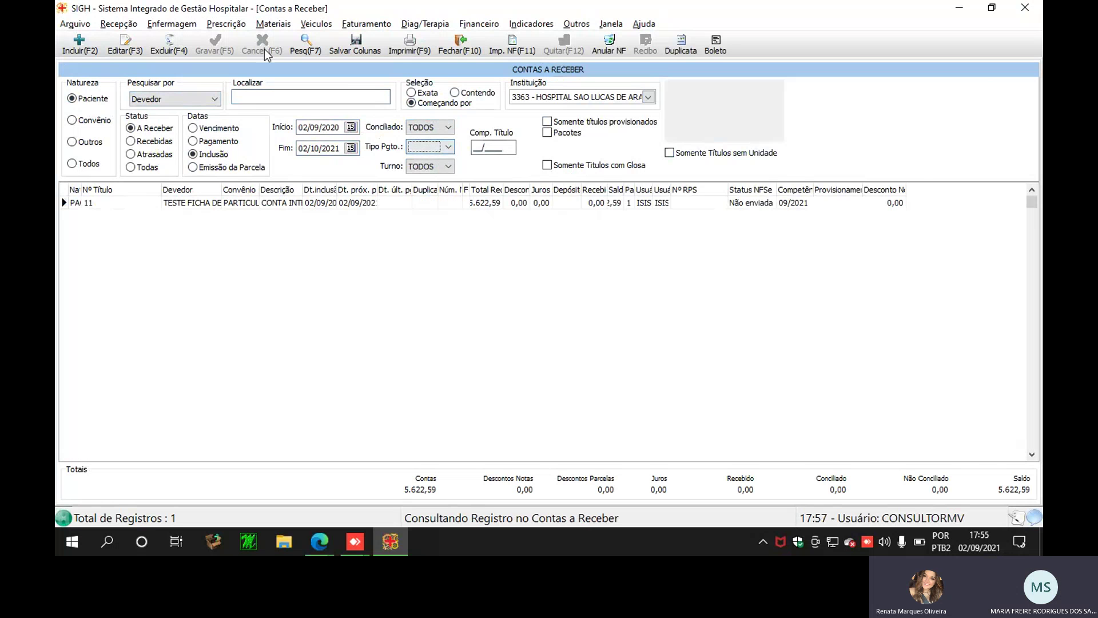
Run the search, select the TESTE FICHA DE CONSULTA title, and open it with Editar (F3)
{"action": "left_click", "coordinate": [305, 49]}
{"action": "left_click", "coordinate": [402, 205]}
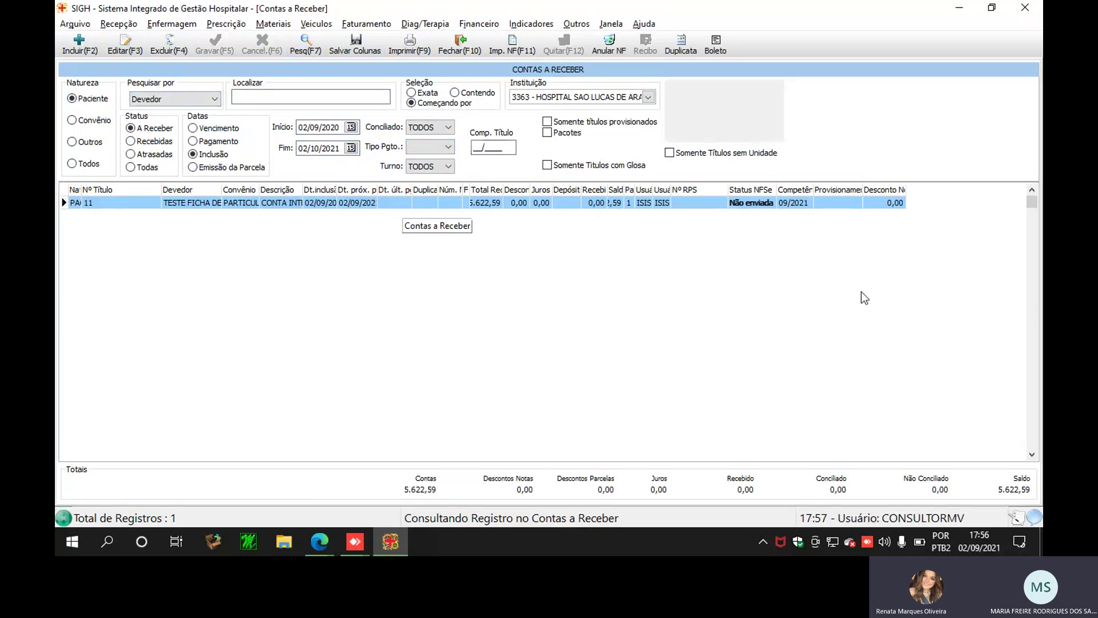
{"action": "key", "text": "F3"}
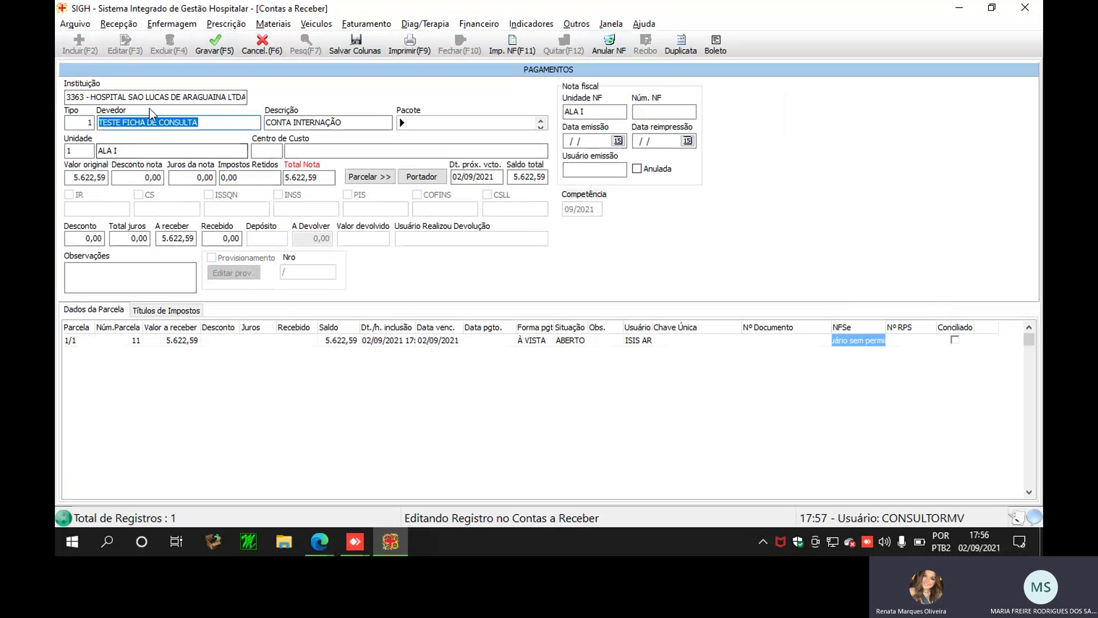
{"action": "left_click", "coordinate": [413, 119]}
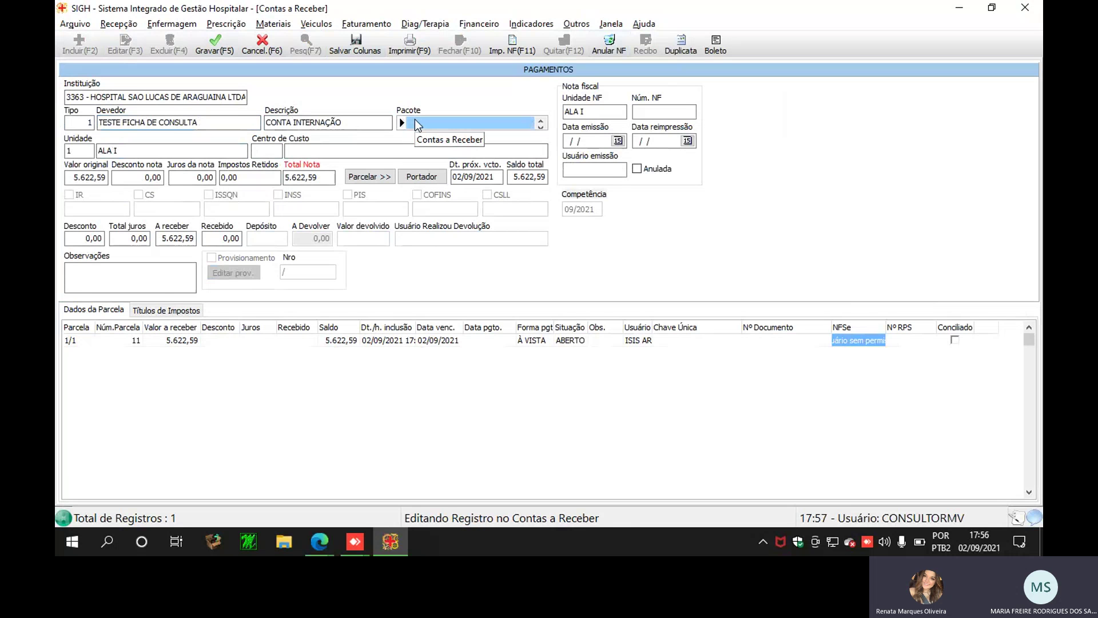
{"action": "double_click", "coordinate": [416, 124]}
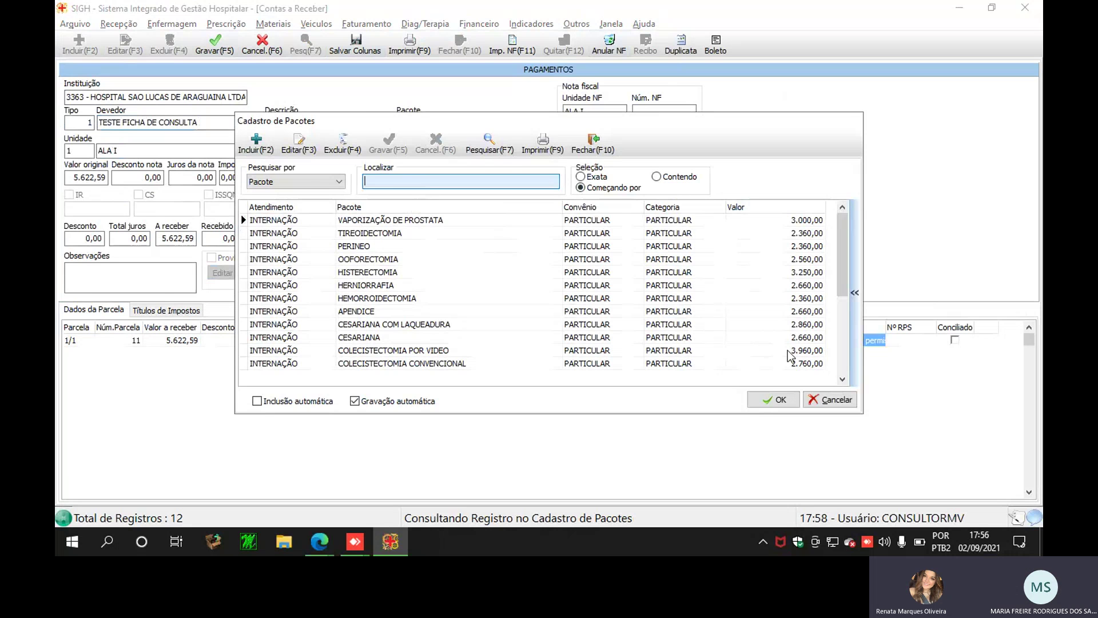
{"action": "left_click", "coordinate": [836, 399]}
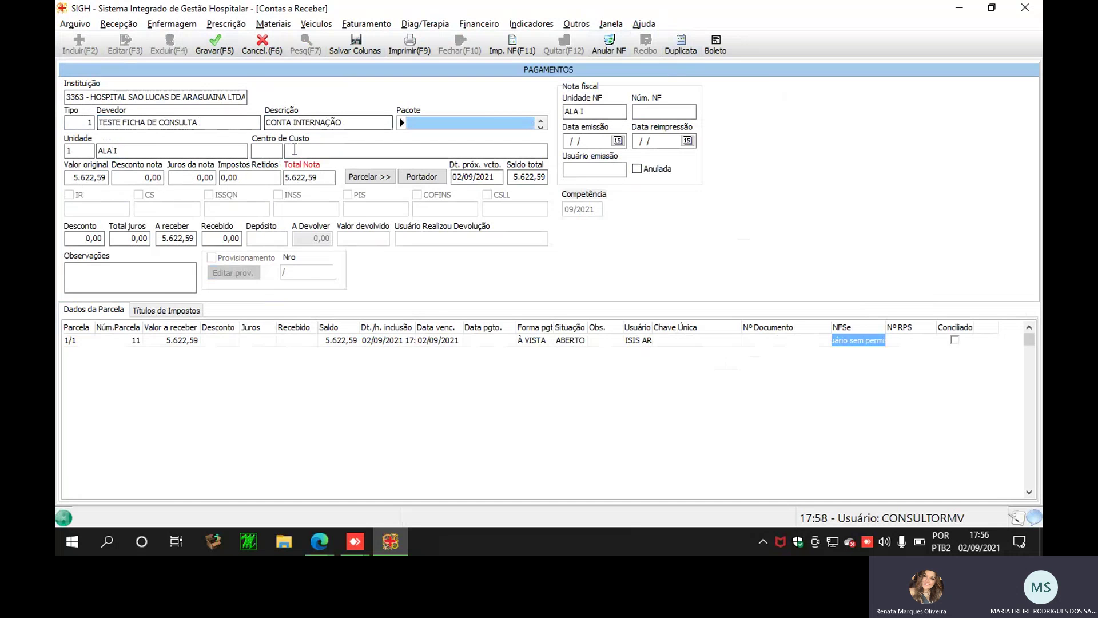
{"action": "left_click", "coordinate": [386, 177]}
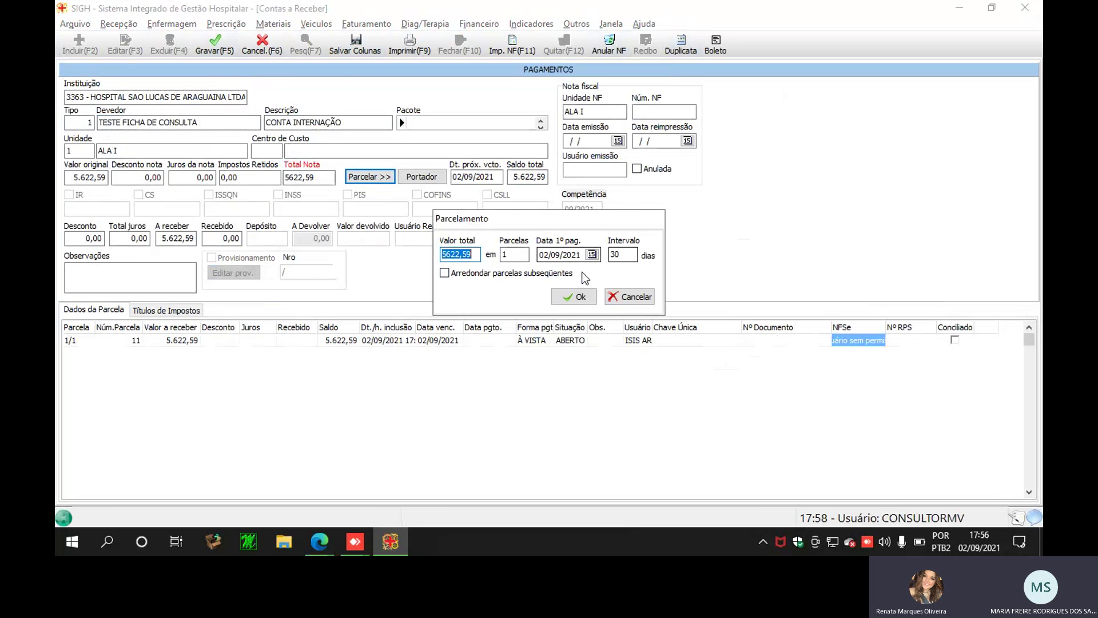
{"action": "double_click", "coordinate": [508, 252]}
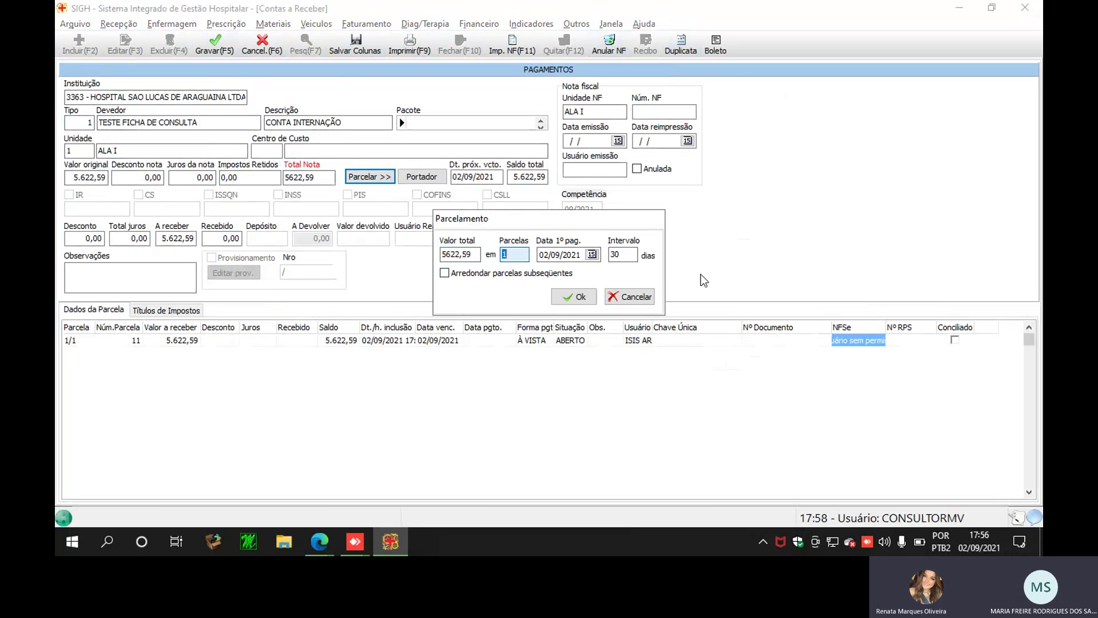
{"action": "type", "text": "3"}
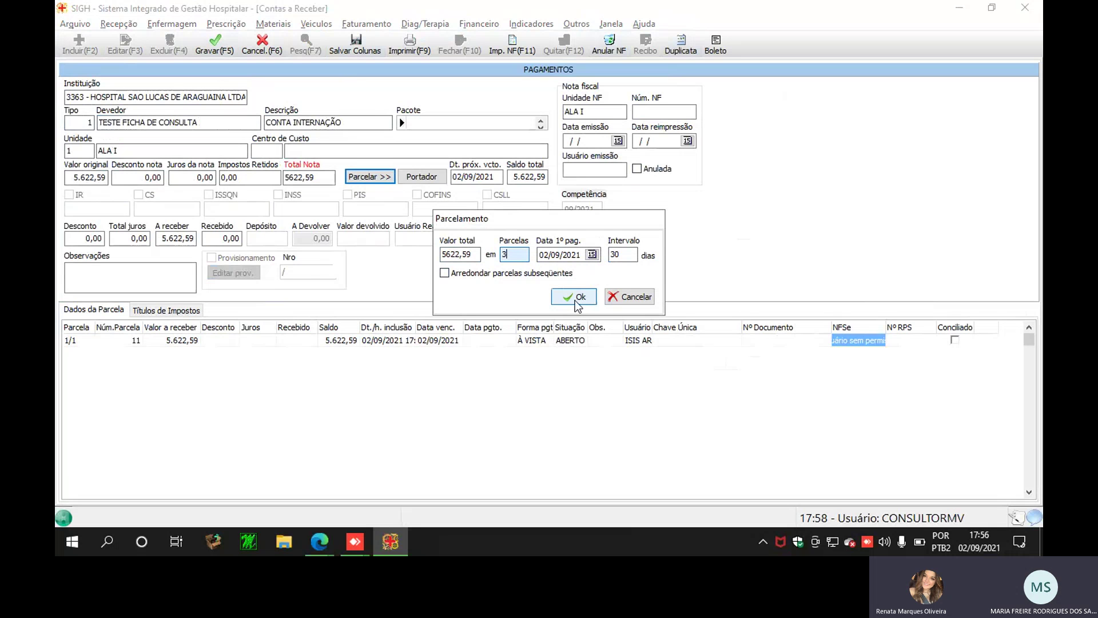
{"action": "left_click", "coordinate": [642, 300]}
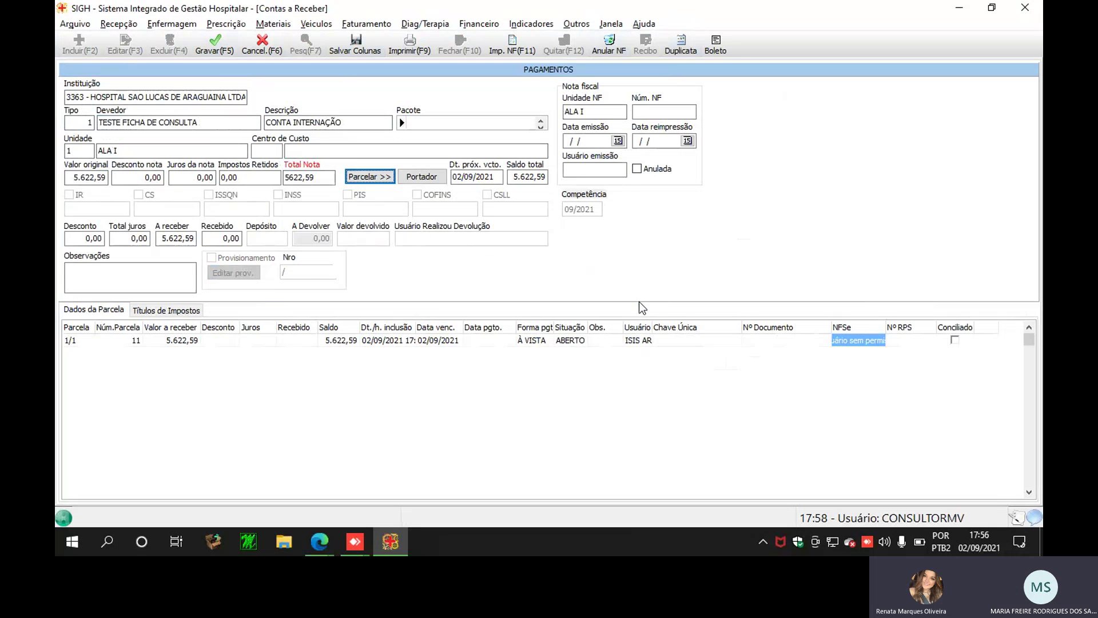
{"action": "left_click", "coordinate": [424, 176]}
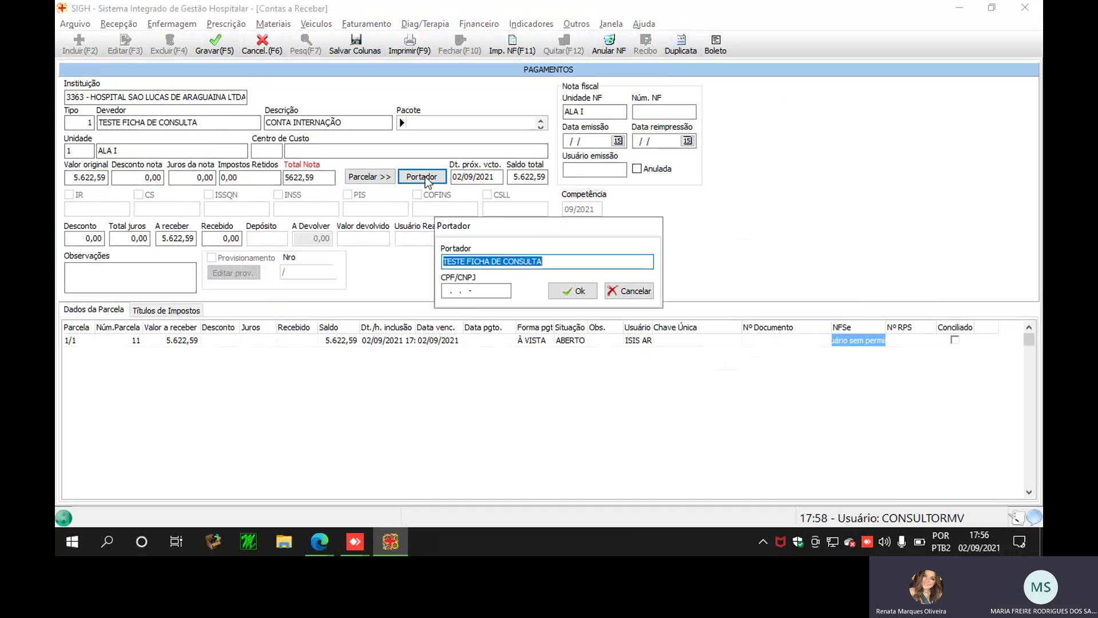
{"action": "left_click", "coordinate": [445, 295]}
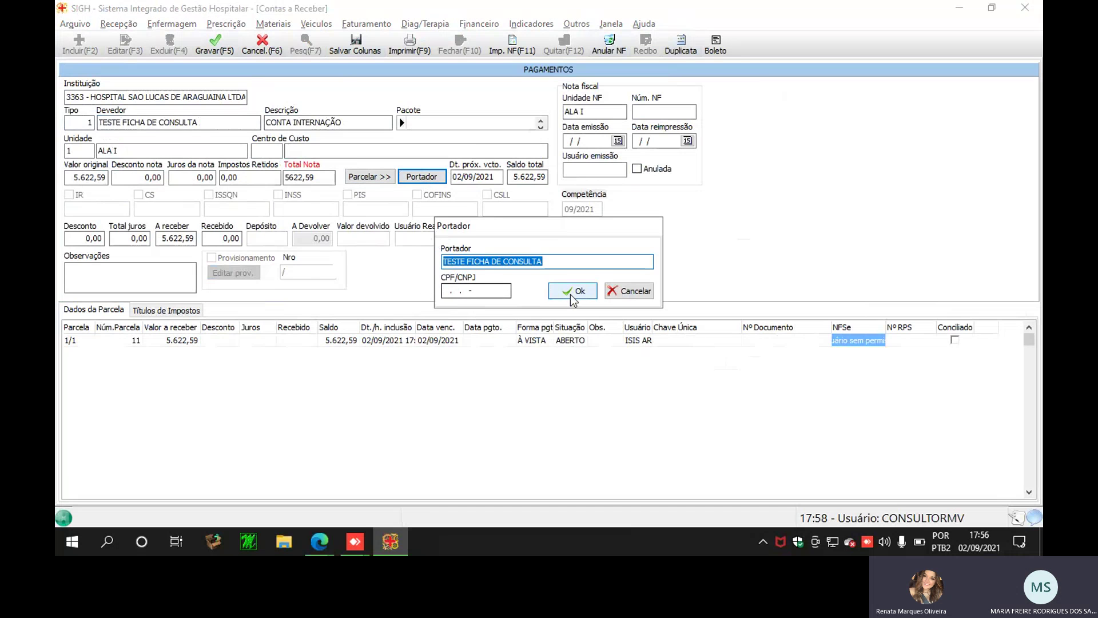
{"action": "left_click", "coordinate": [452, 291]}
{"action": "left_click", "coordinate": [452, 291]}
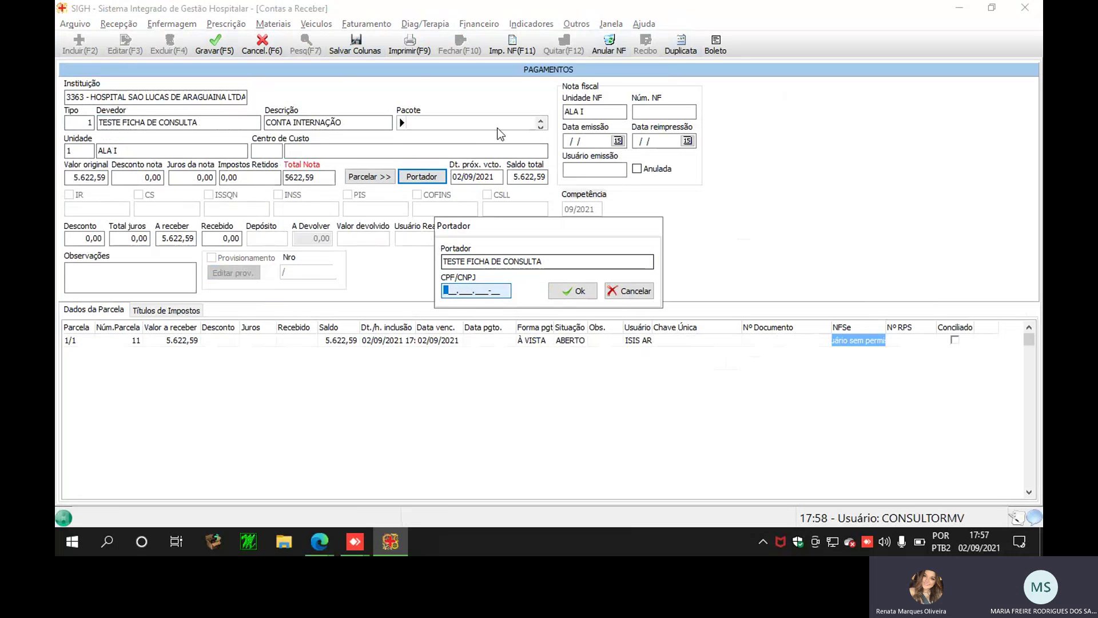
{"action": "left_click", "coordinate": [620, 296]}
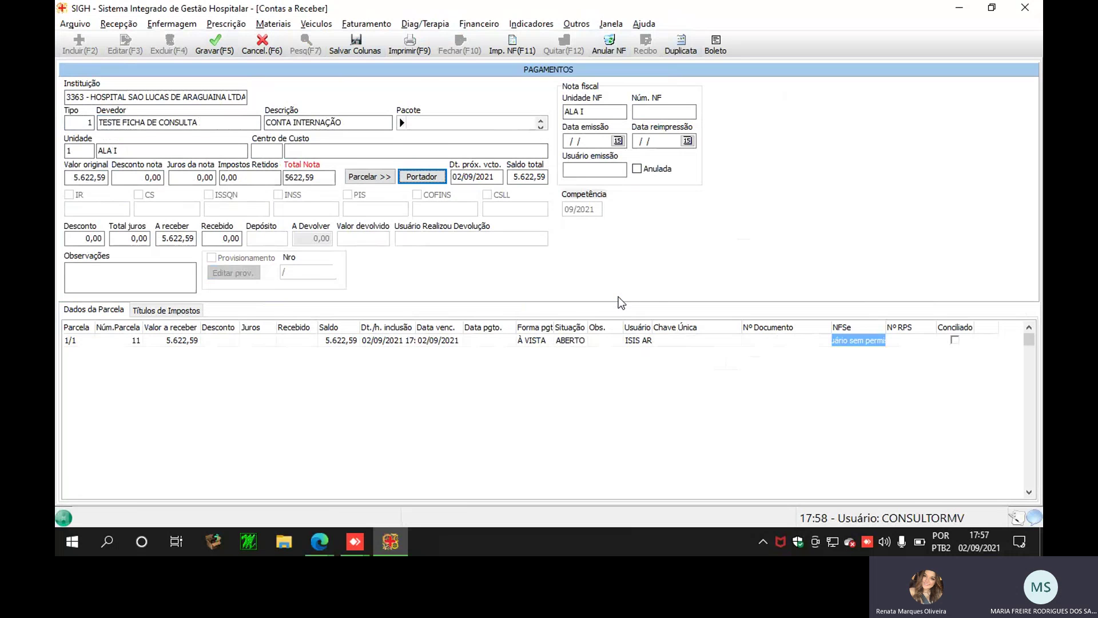
{"action": "left_click", "coordinate": [114, 279]}
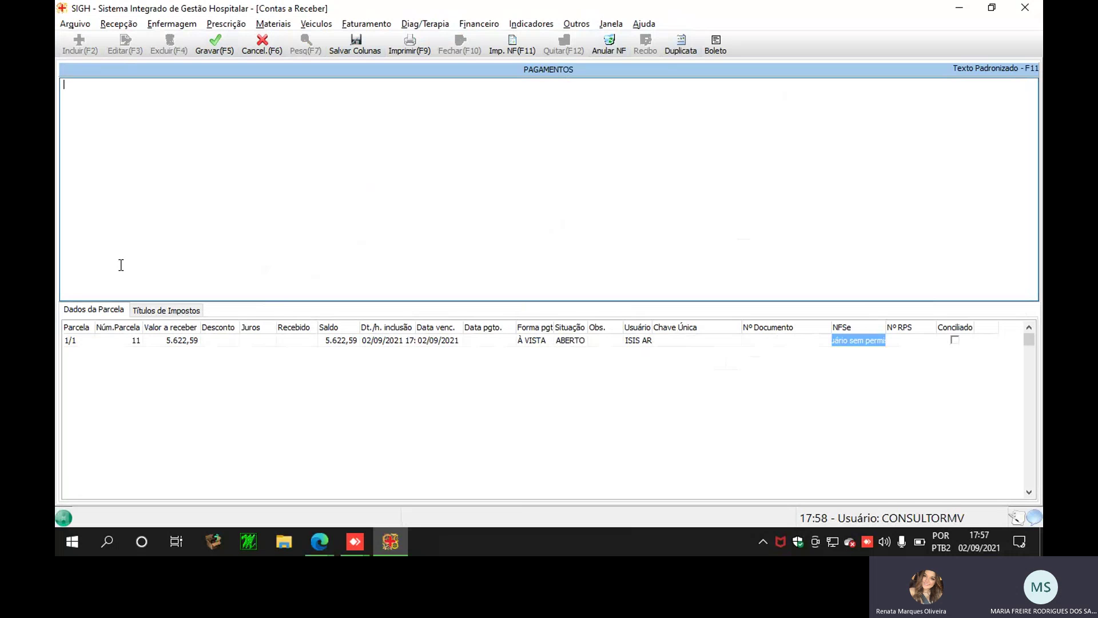
{"action": "left_click", "coordinate": [155, 380]}
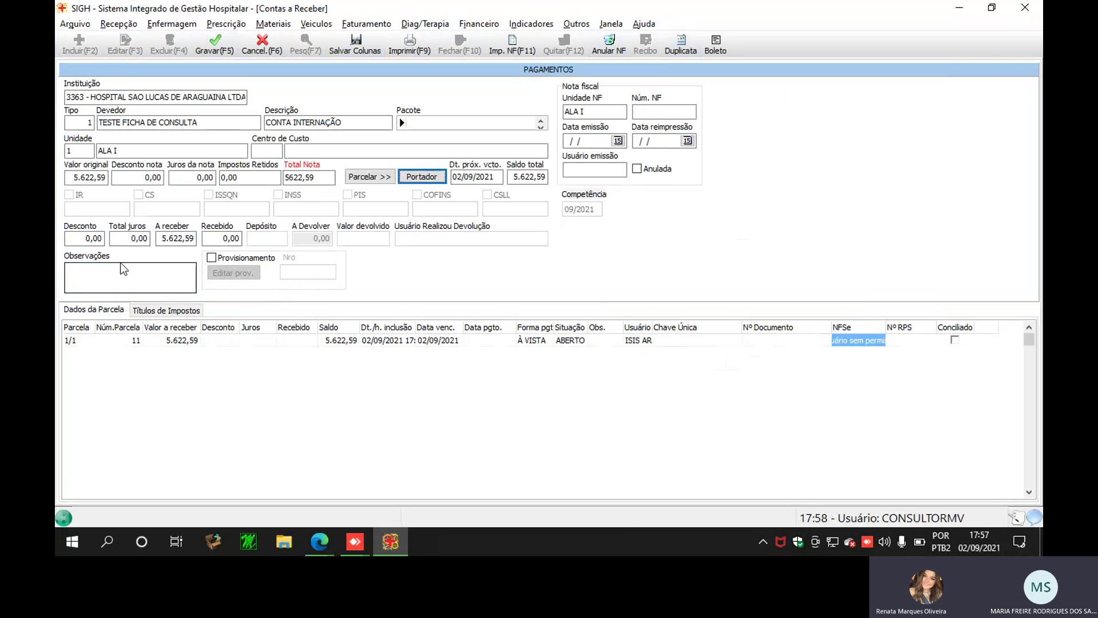
{"action": "left_click", "coordinate": [95, 235]}
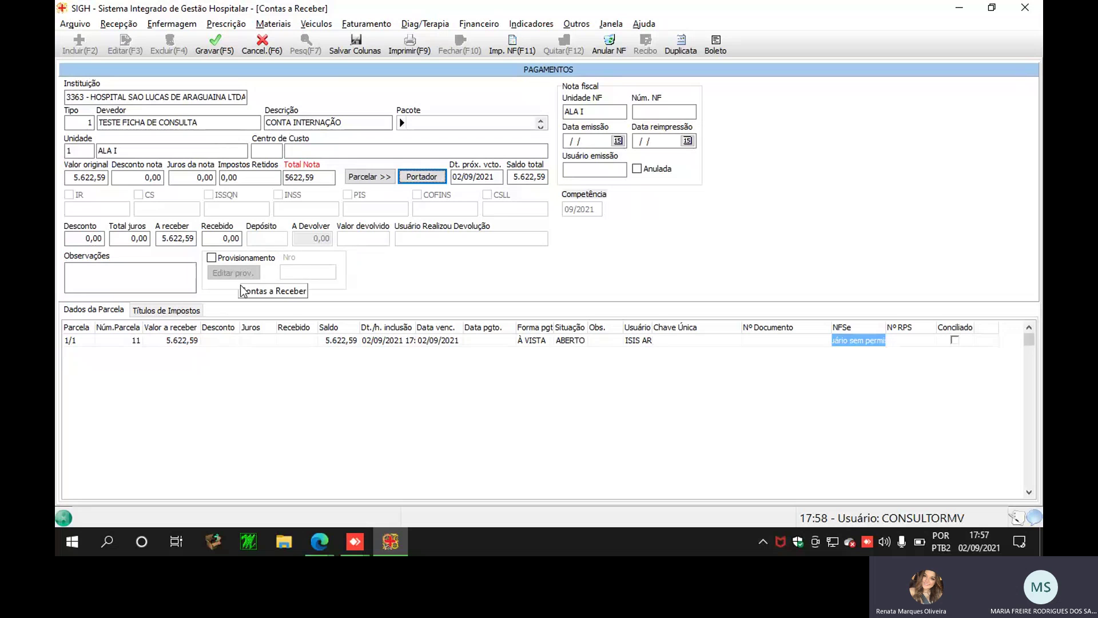
{"action": "left_click", "coordinate": [259, 340]}
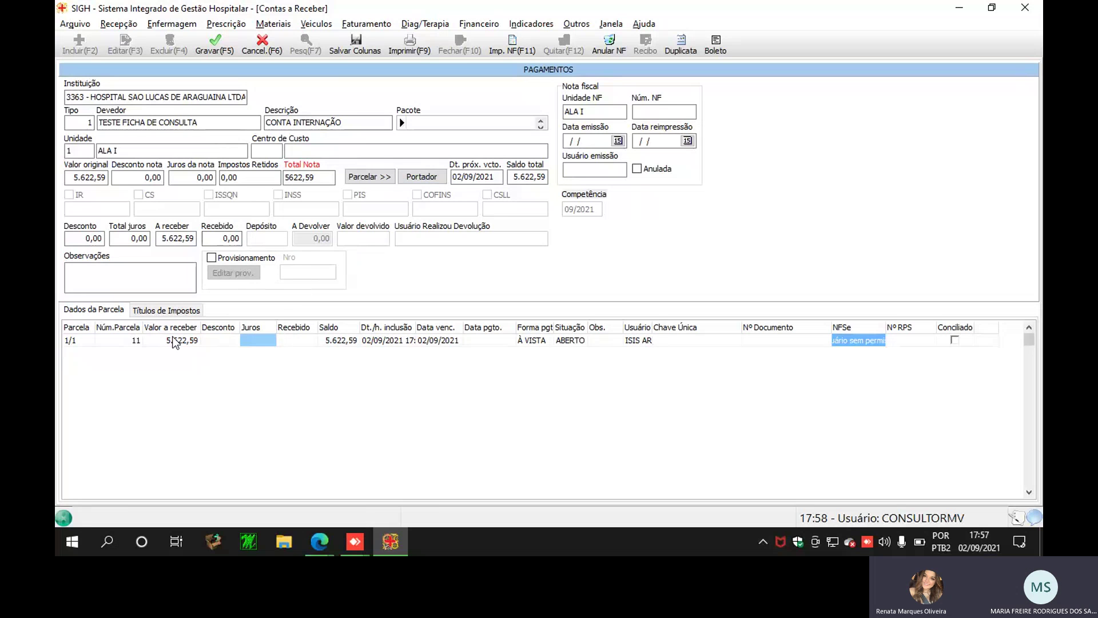
{"action": "left_click", "coordinate": [172, 339]}
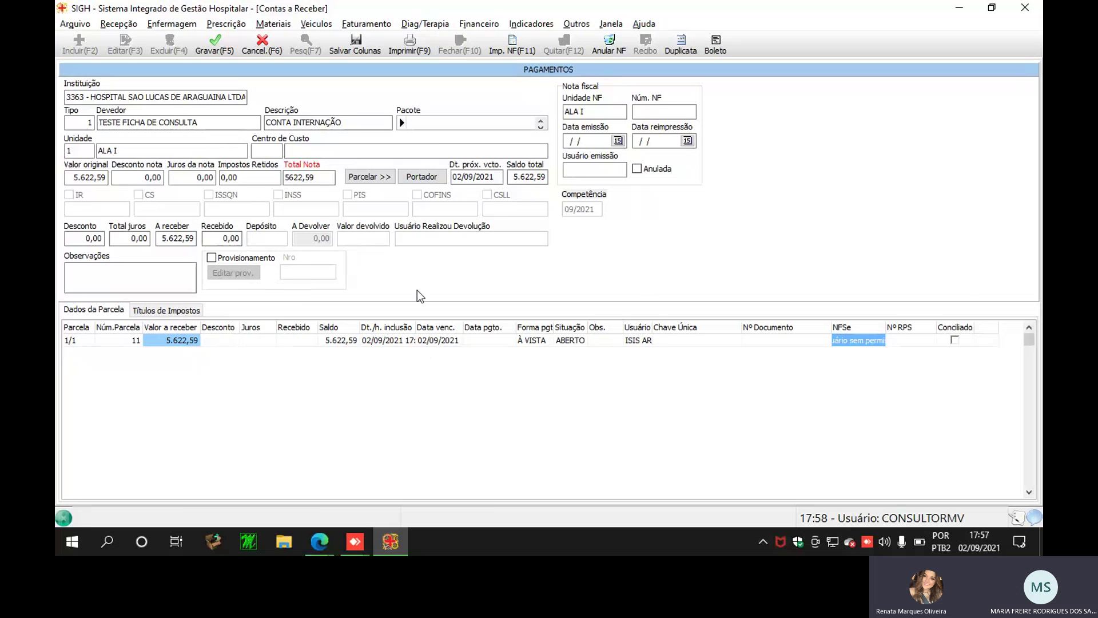
{"action": "left_click", "coordinate": [407, 343]}
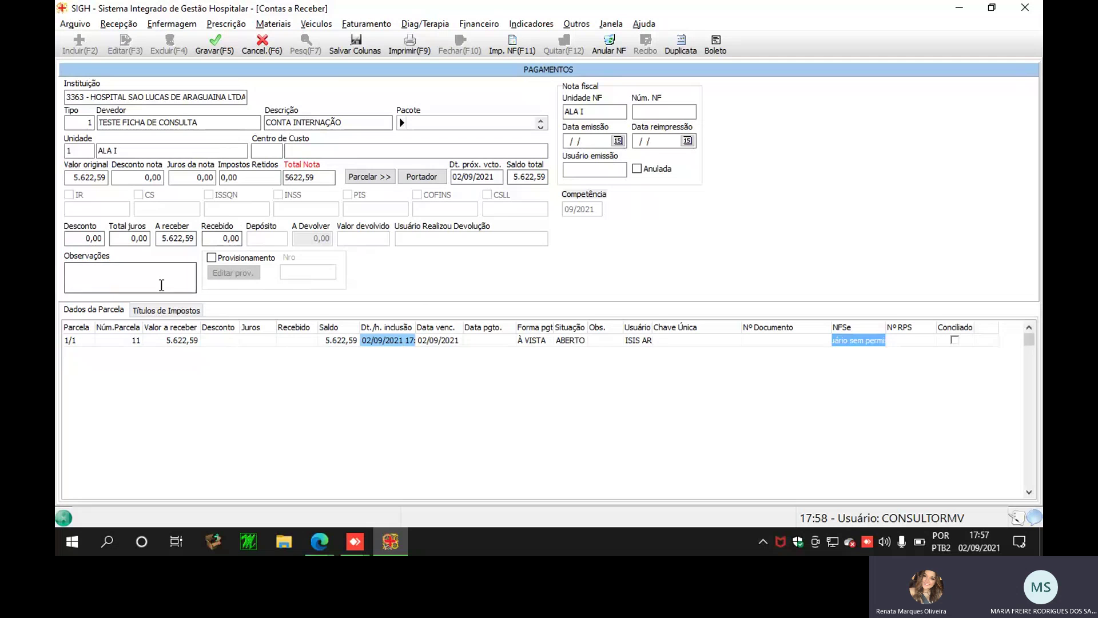
{"action": "left_click", "coordinate": [170, 310]}
Close the installment detail panel and save the 5.622,59 title with Gravar (F5)
{"action": "left_click", "coordinate": [96, 311]}
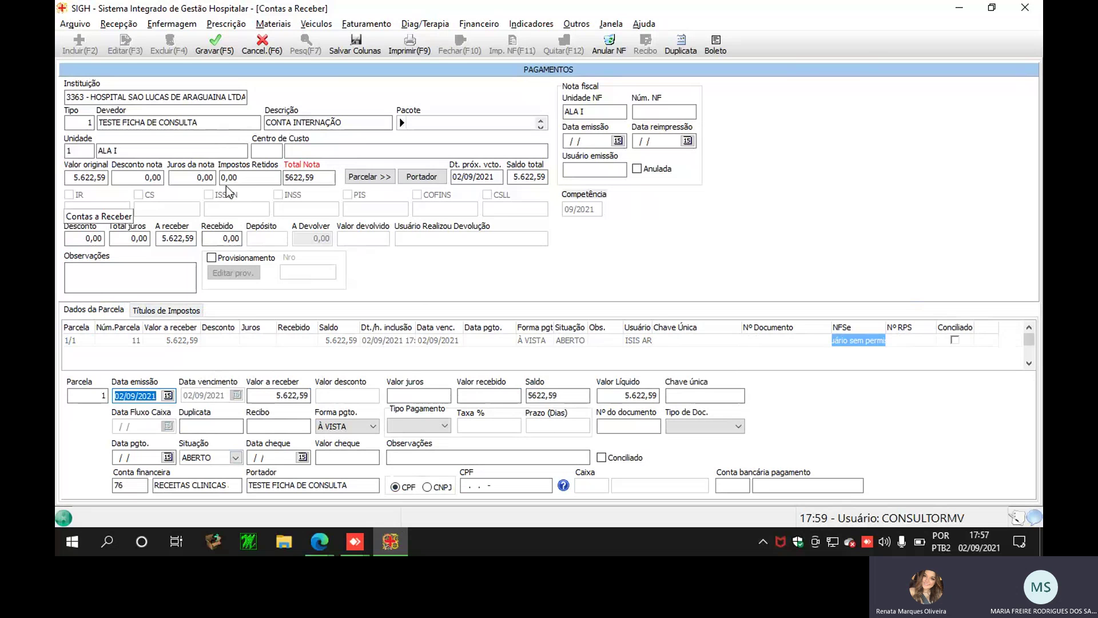
{"action": "left_click", "coordinate": [68, 289]}
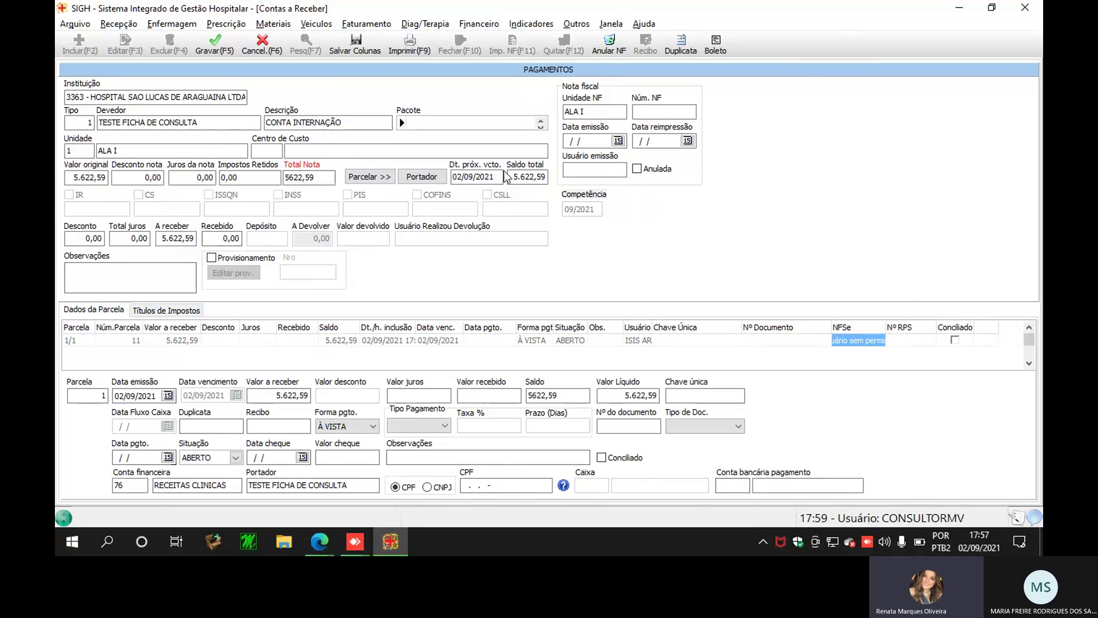
{"action": "left_click", "coordinate": [387, 339]}
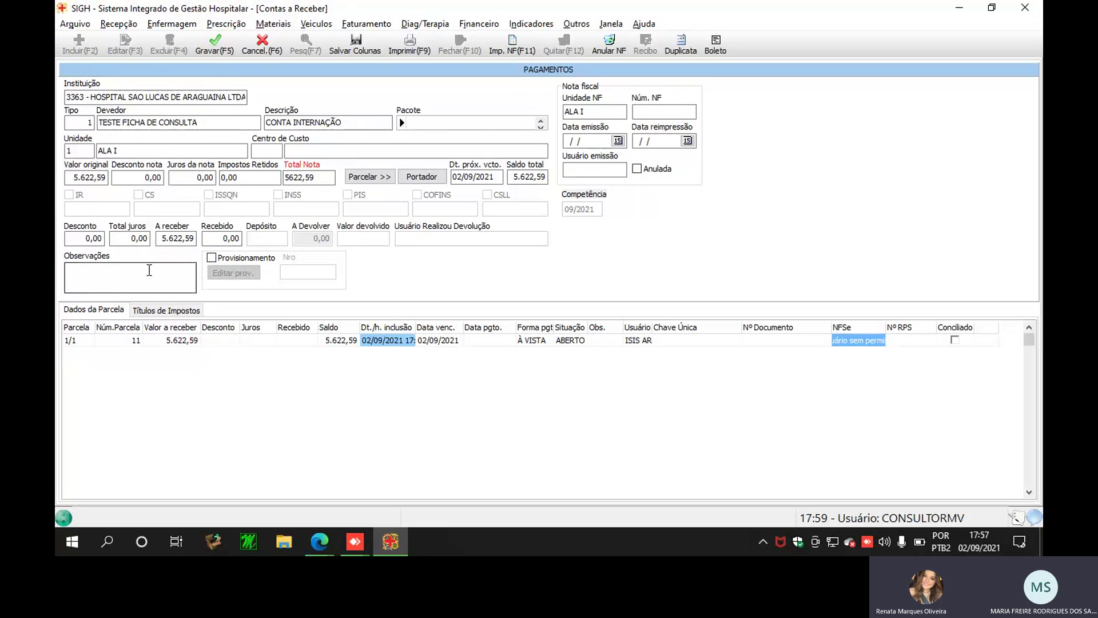
{"action": "left_click", "coordinate": [213, 50]}
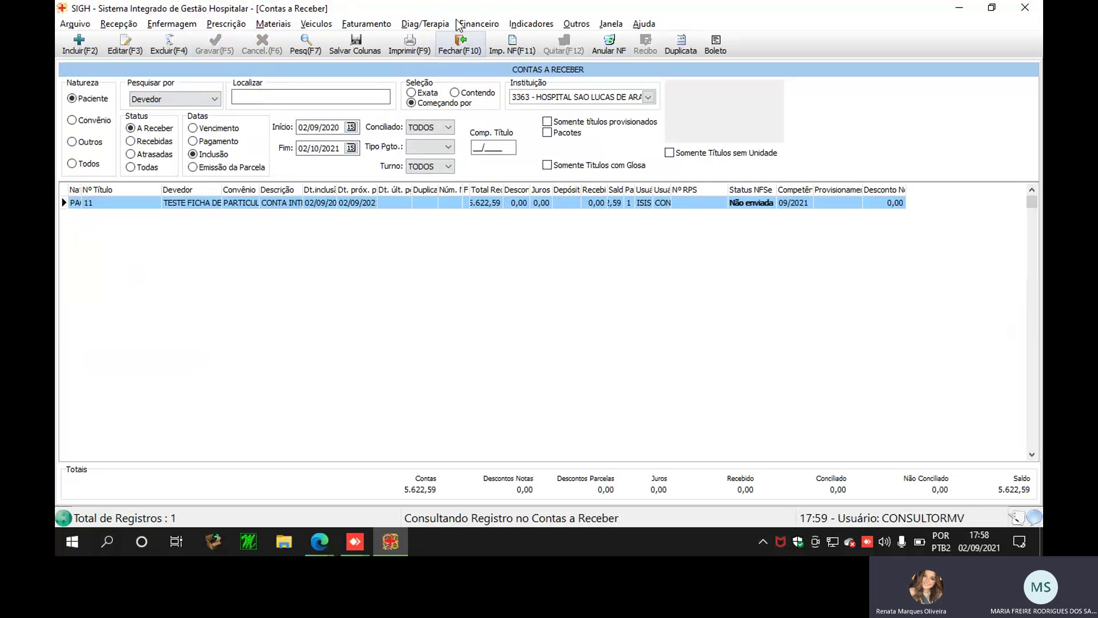
{"action": "left_click", "coordinate": [495, 25]}
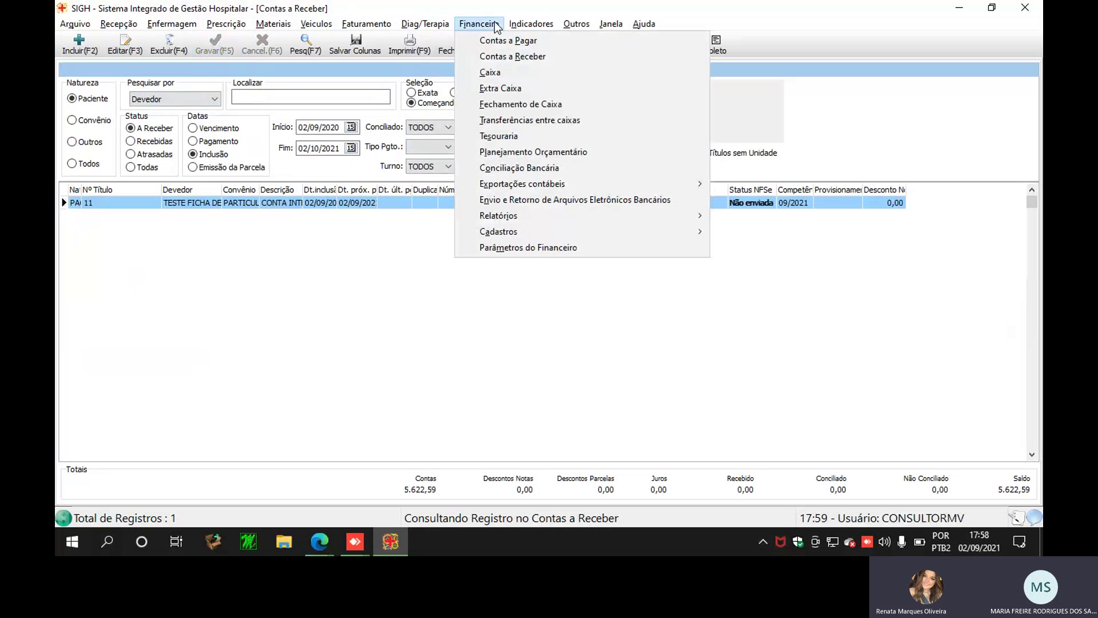
{"action": "left_click", "coordinate": [548, 245]}
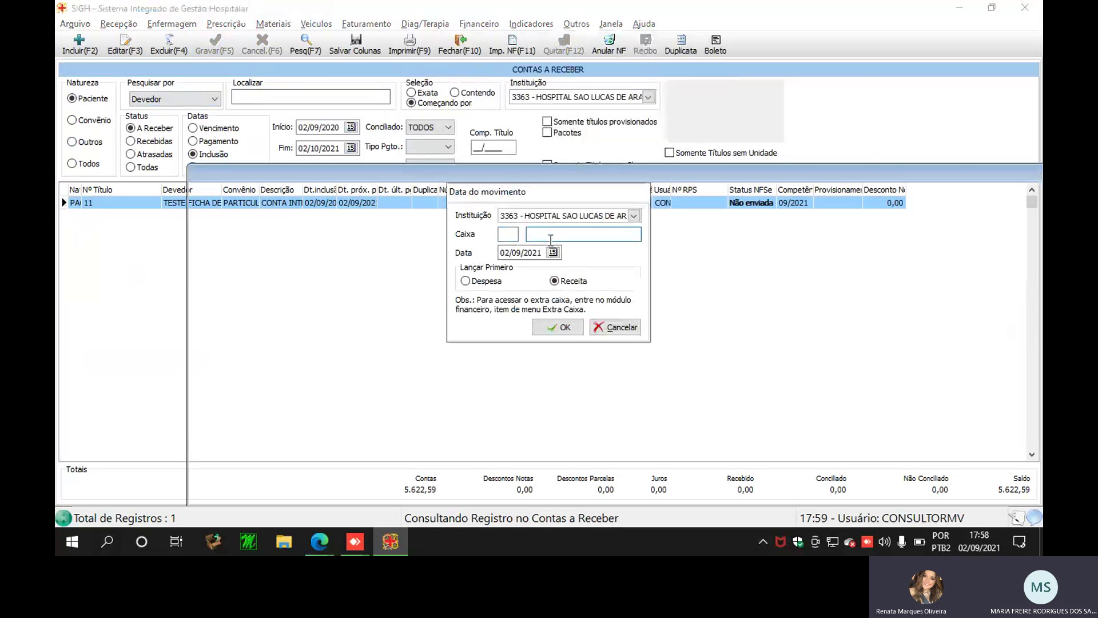
{"action": "double_click", "coordinate": [550, 239]}
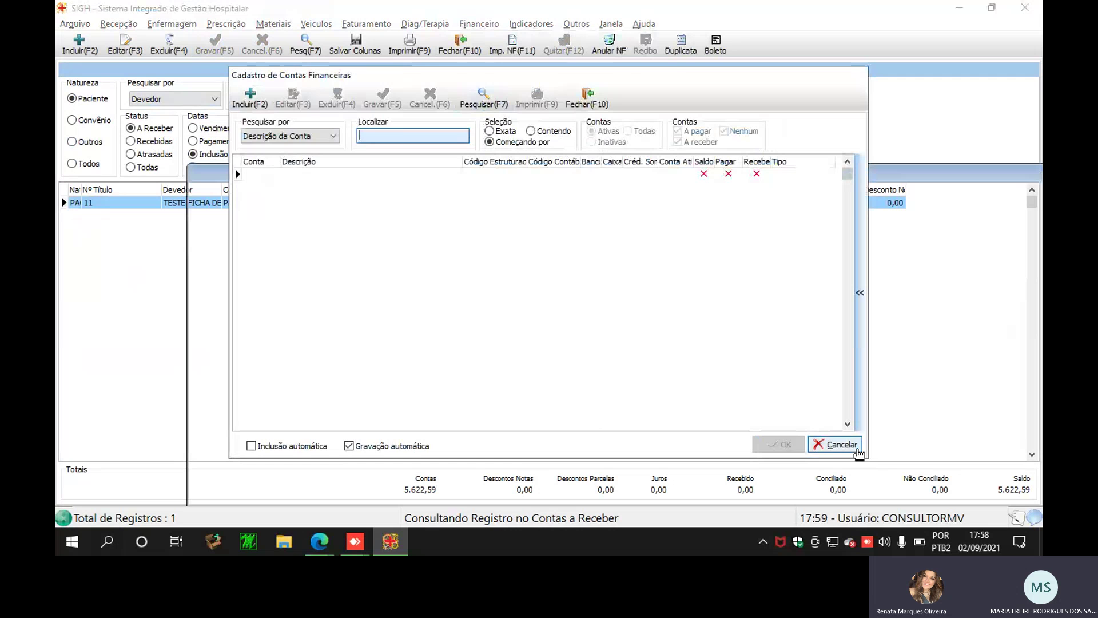
{"action": "left_click", "coordinate": [857, 452]}
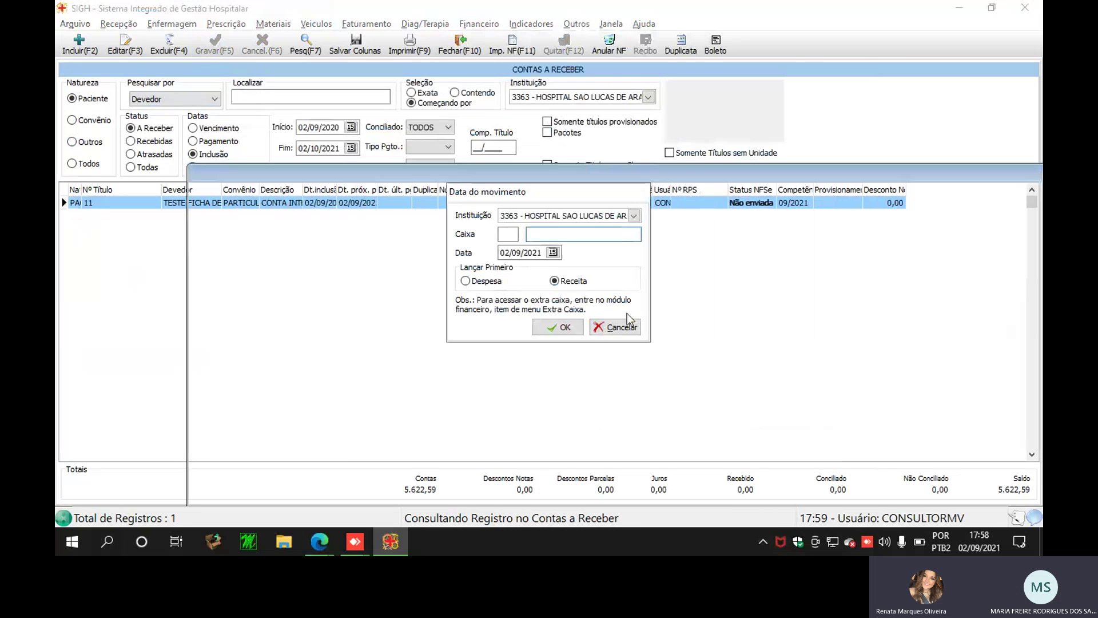
{"action": "left_click", "coordinate": [623, 327]}
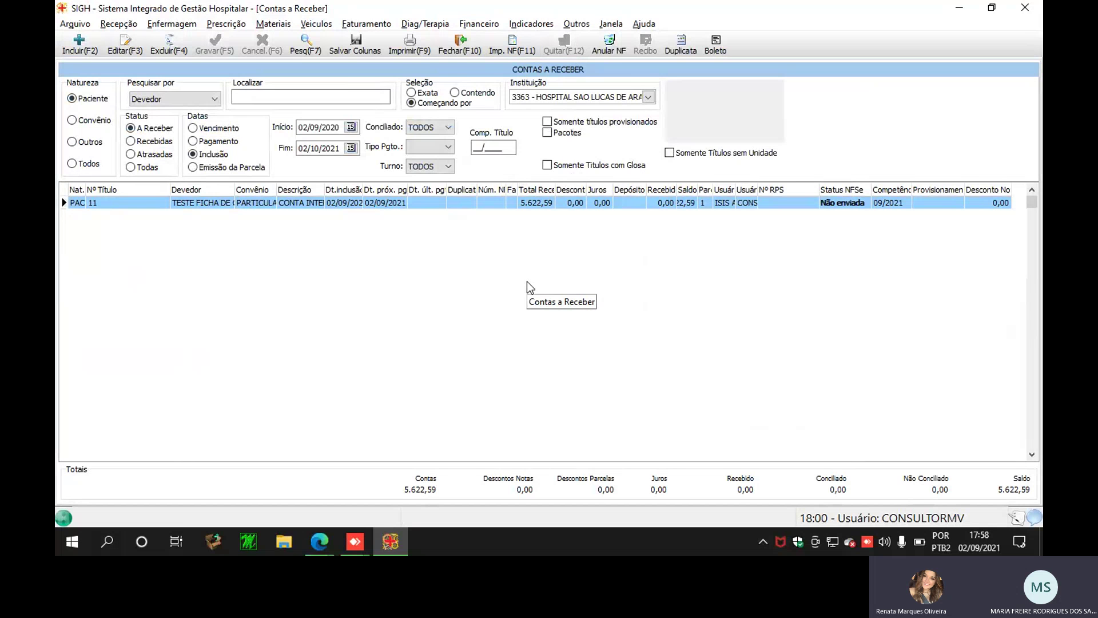
{"action": "left_click", "coordinate": [486, 24]}
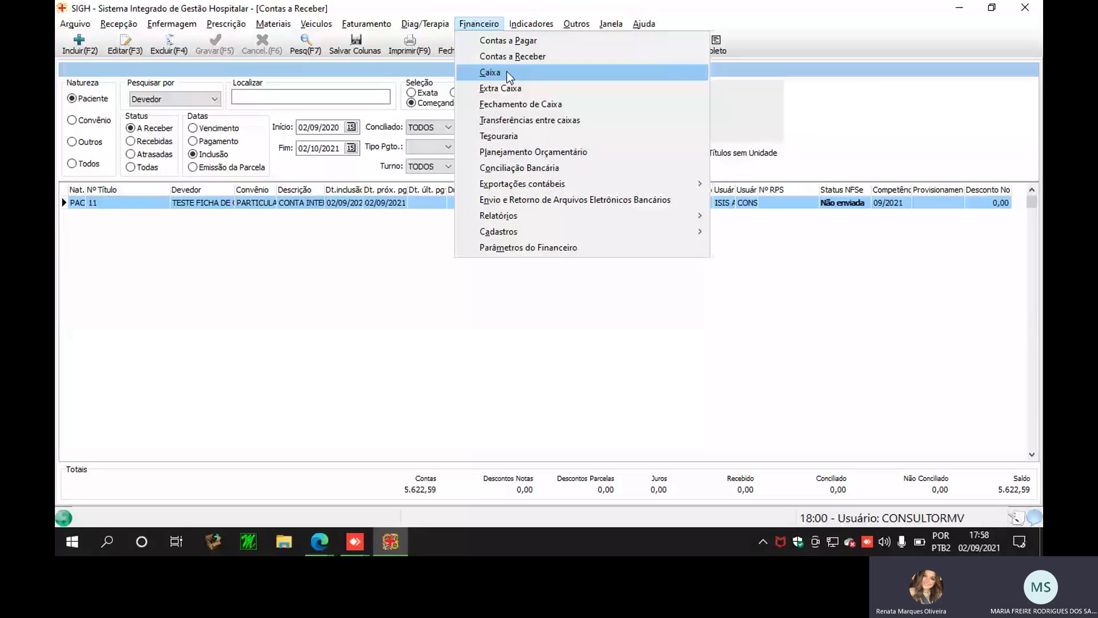
{"action": "left_click", "coordinate": [507, 71]}
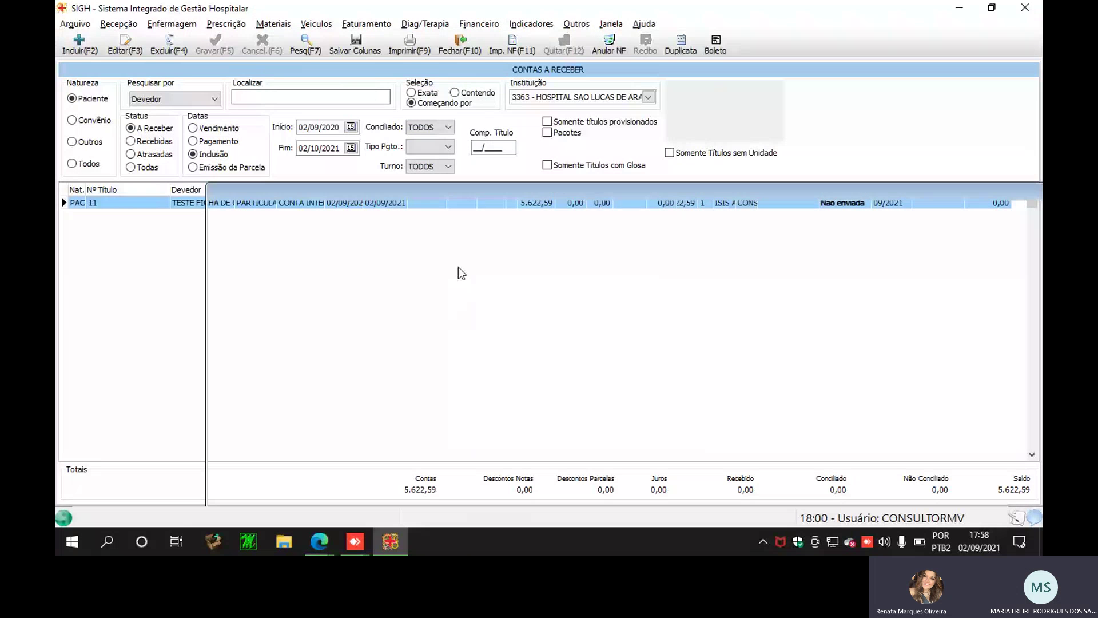
{"action": "double_click", "coordinate": [623, 235]}
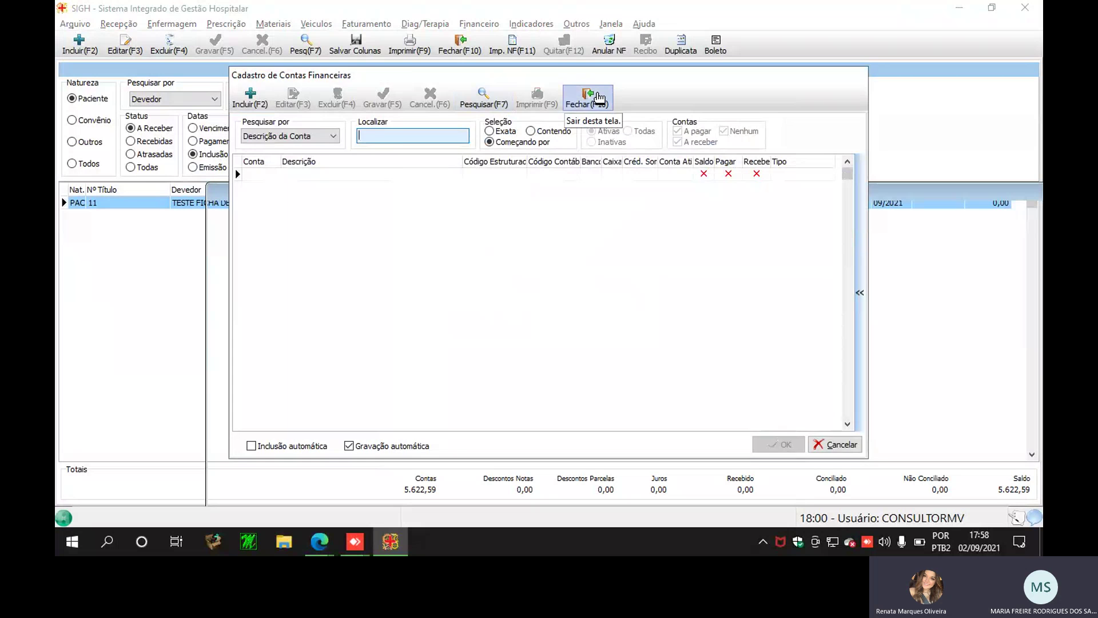
{"action": "left_click", "coordinate": [599, 99]}
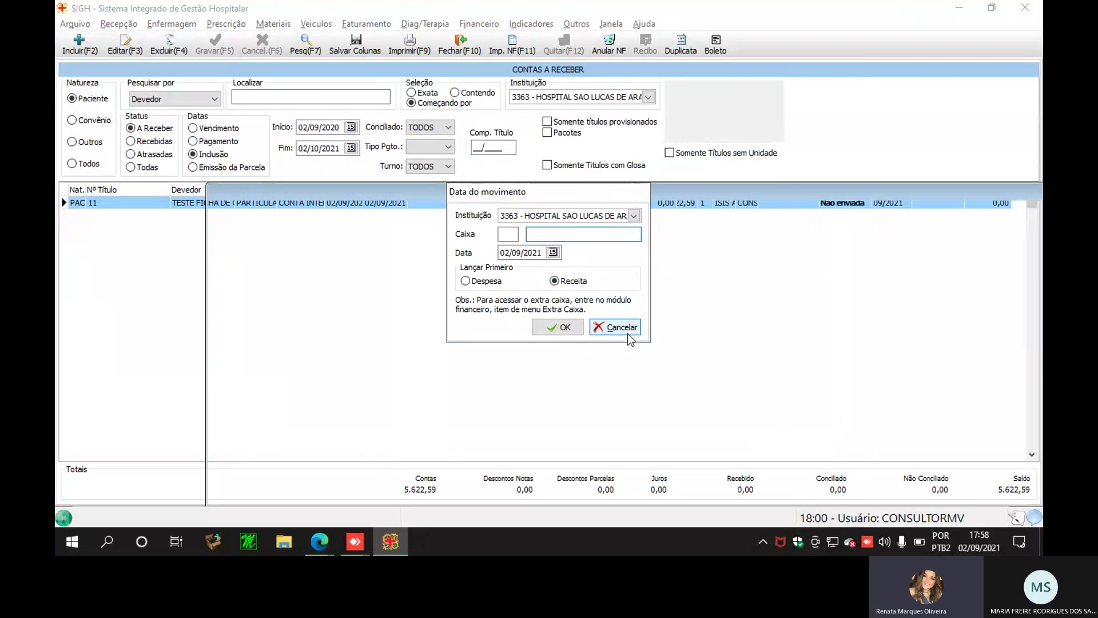
{"action": "left_click", "coordinate": [627, 334]}
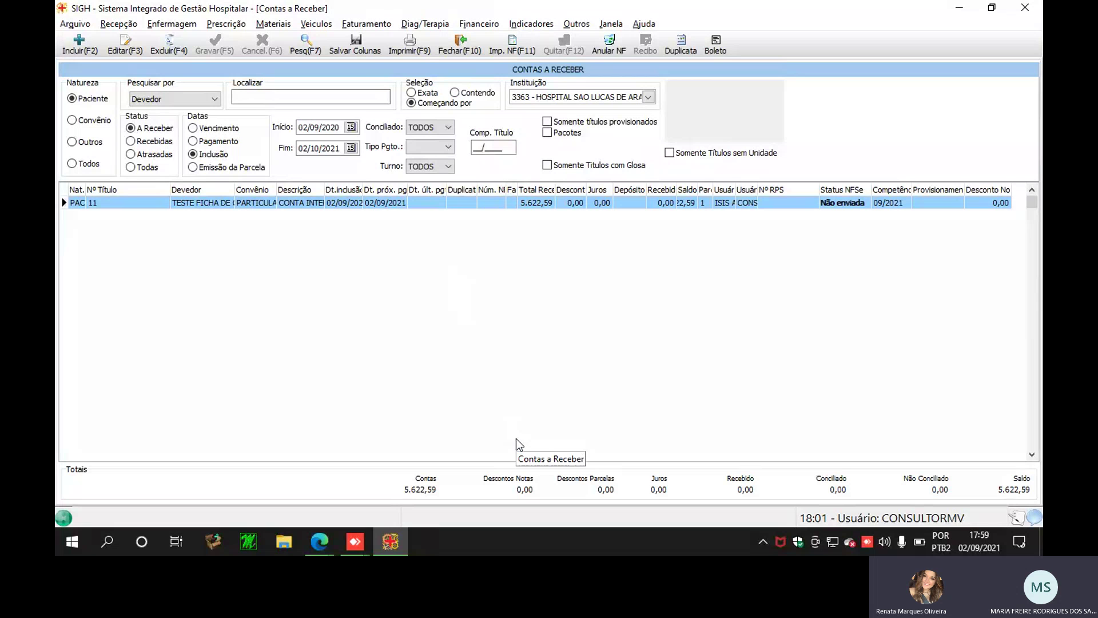
Load the patient account by searching 'TESTE F' in Contas do Paciente, then reopen Contas a Receber
{"action": "left_click", "coordinate": [388, 23]}
{"action": "left_click", "coordinate": [386, 39]}
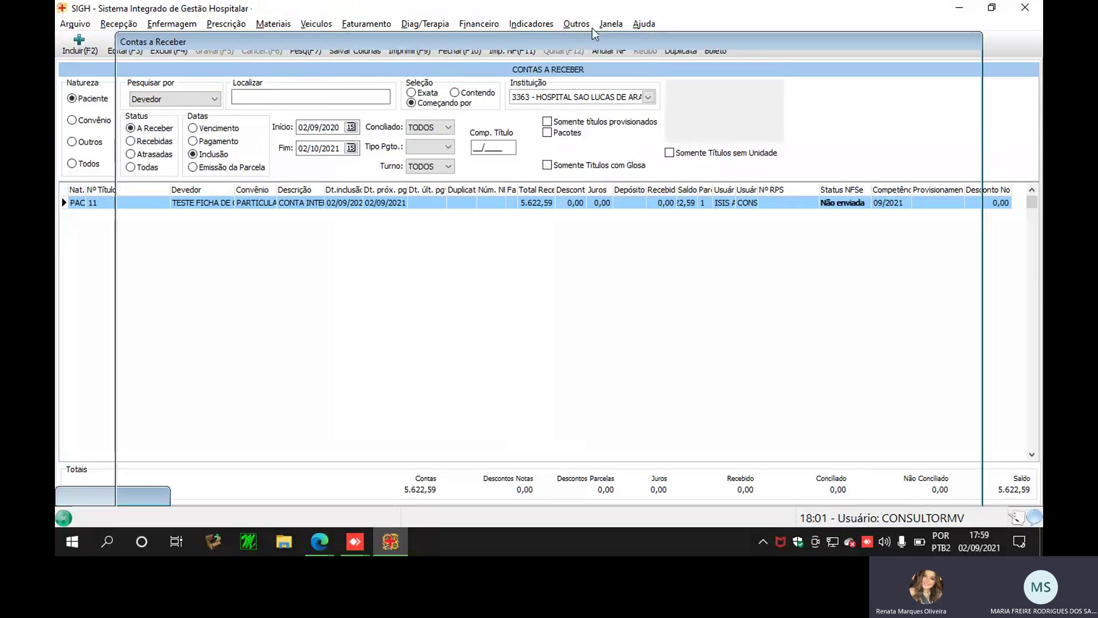
{"action": "left_click", "coordinate": [210, 60]}
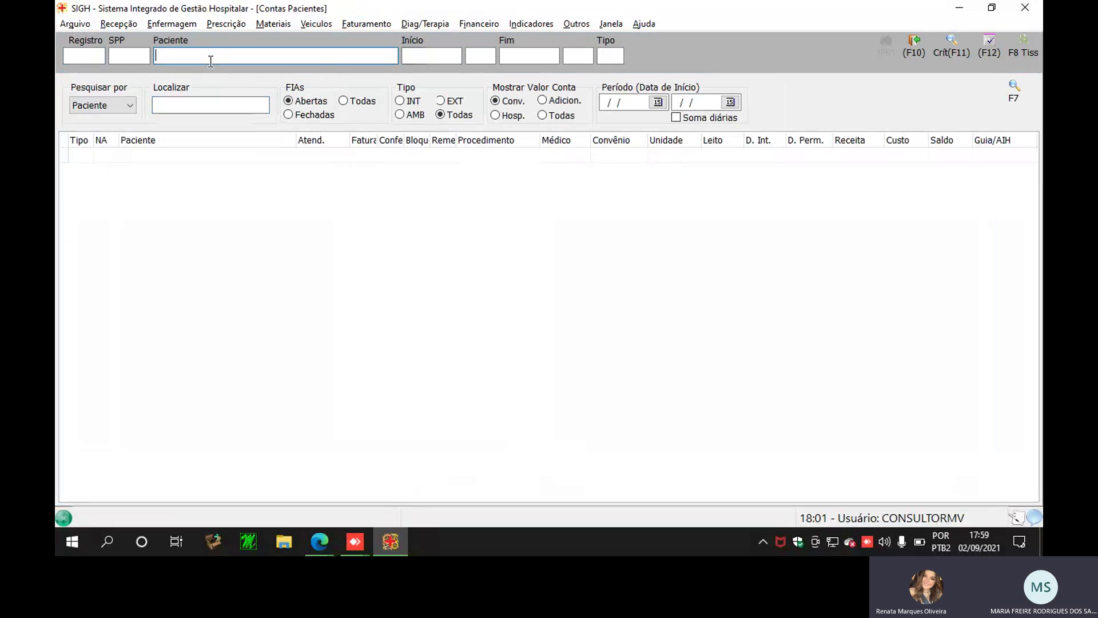
{"action": "type", "text": "TESTE F"}
{"action": "key", "text": "Return"}
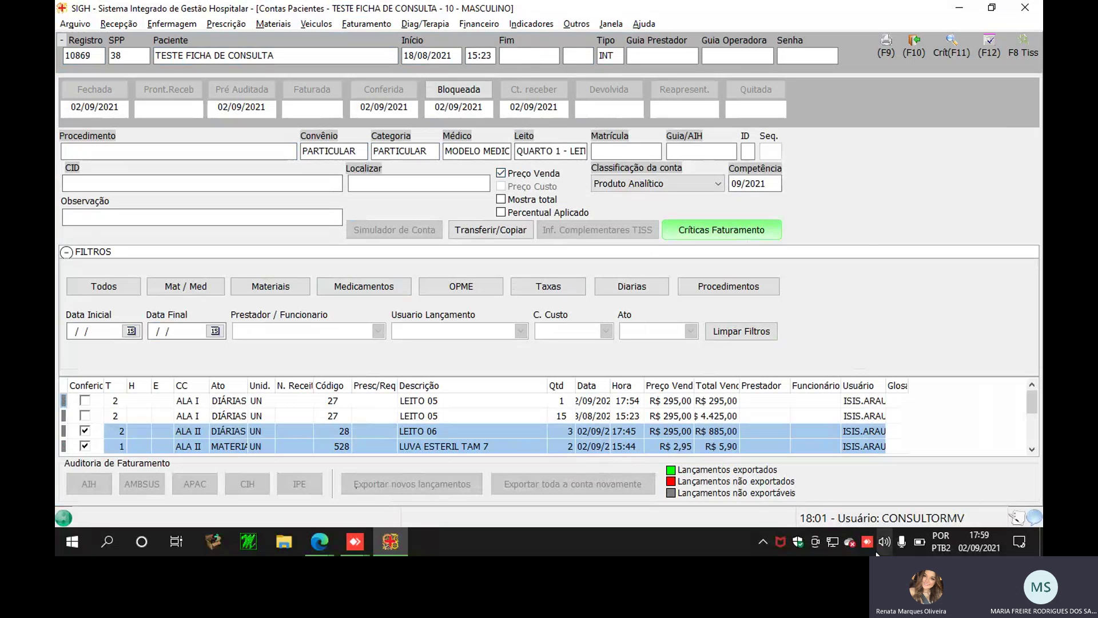
{"action": "left_click", "coordinate": [474, 25]}
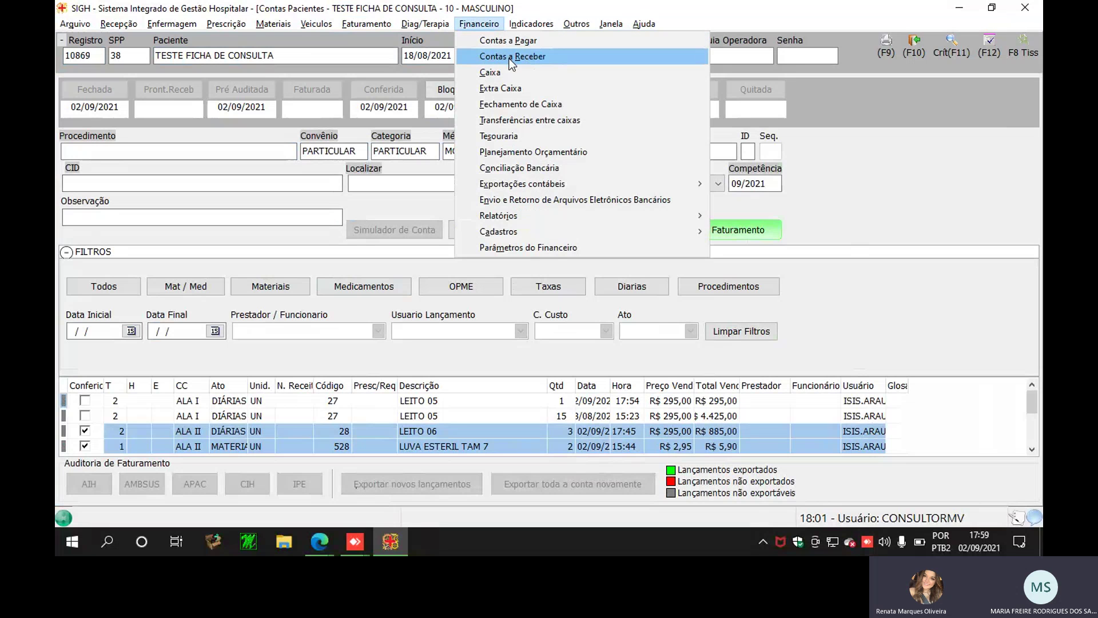
{"action": "left_click", "coordinate": [540, 60]}
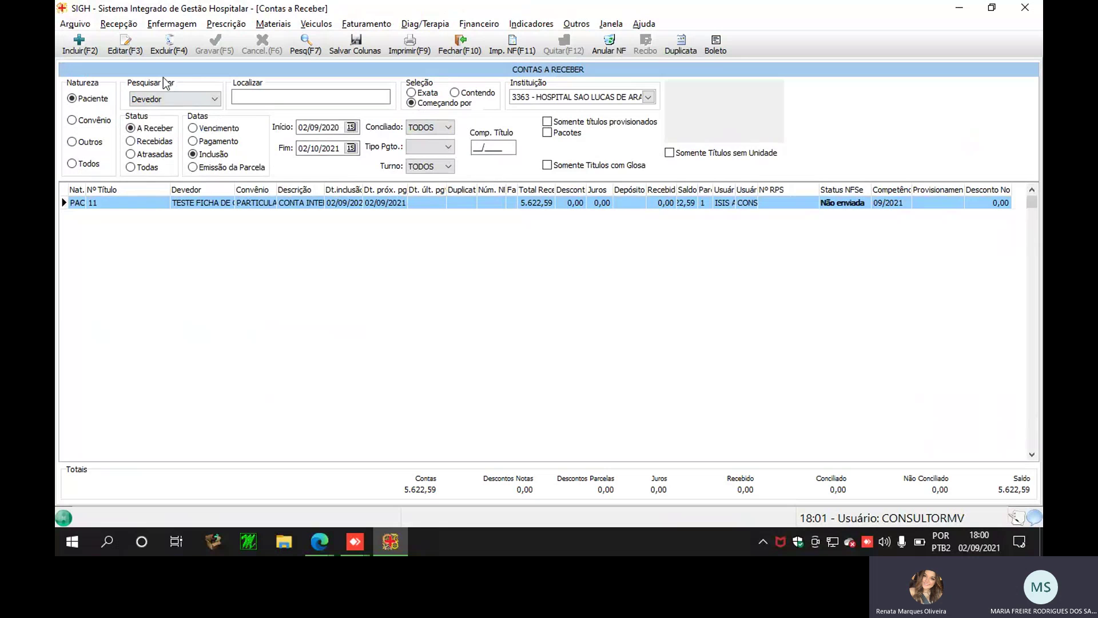
{"action": "key", "text": "F3"}
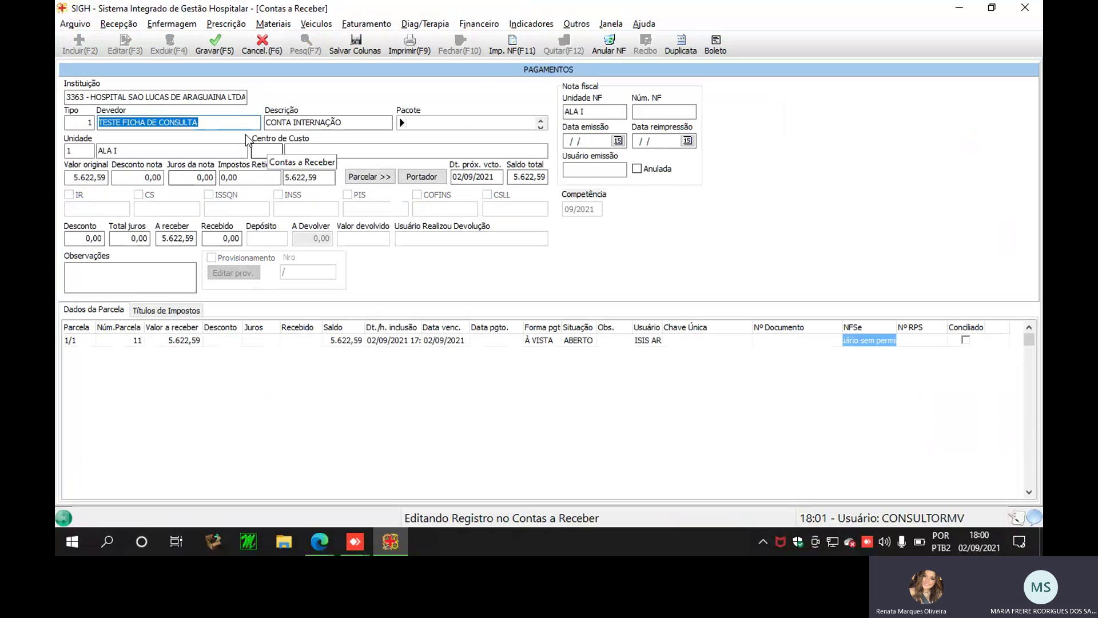
{"action": "left_click", "coordinate": [411, 176]}
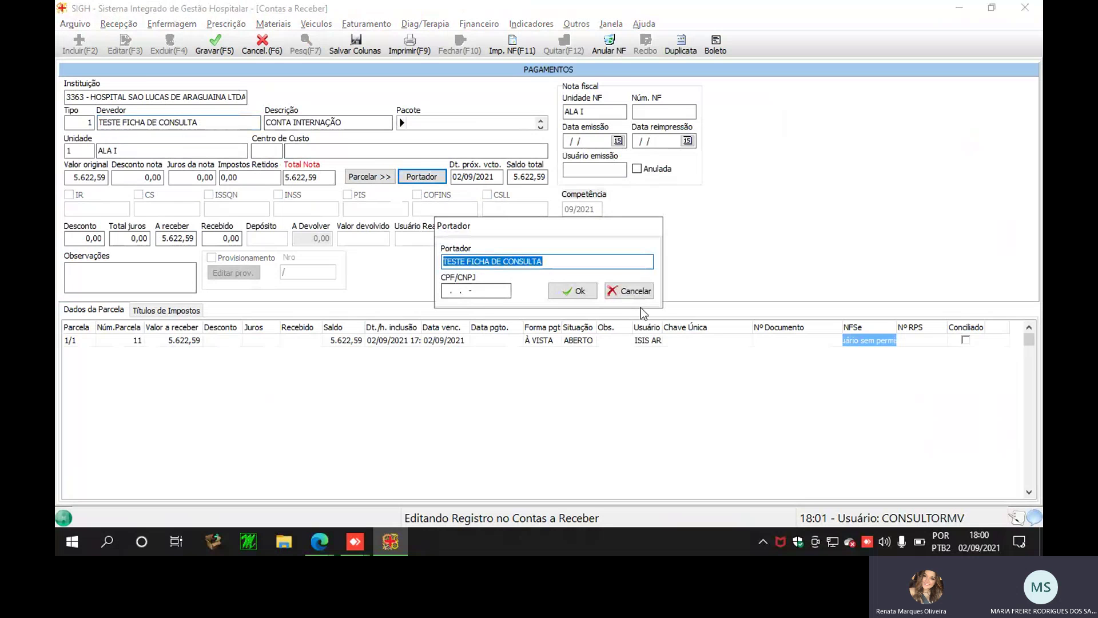
{"action": "left_click", "coordinate": [629, 291]}
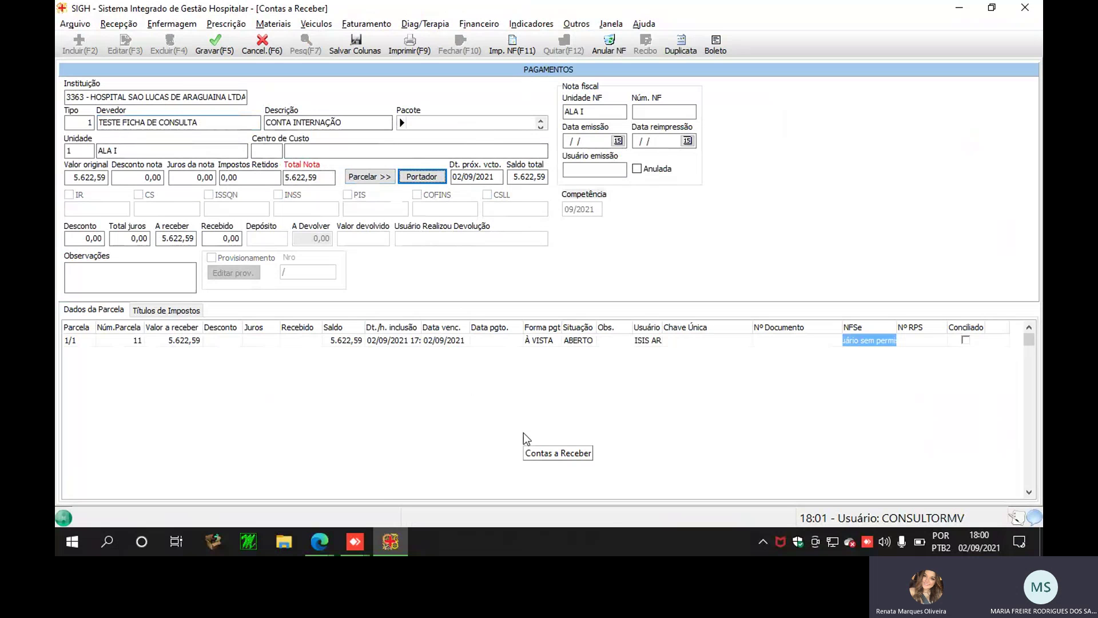
{"action": "left_click", "coordinate": [278, 45]}
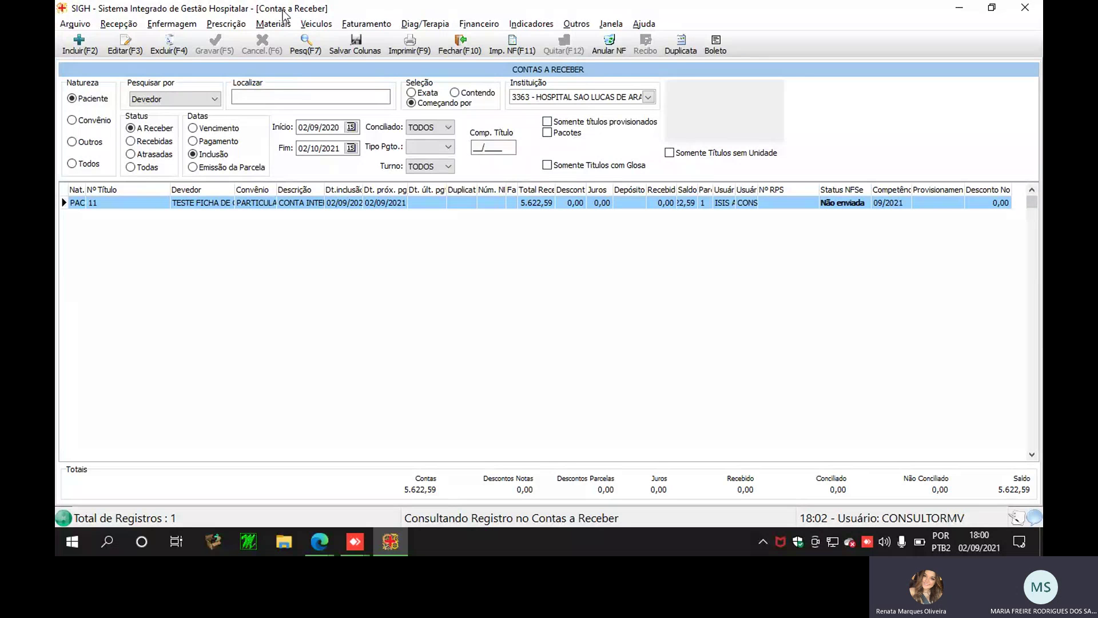
{"action": "left_click", "coordinate": [389, 26]}
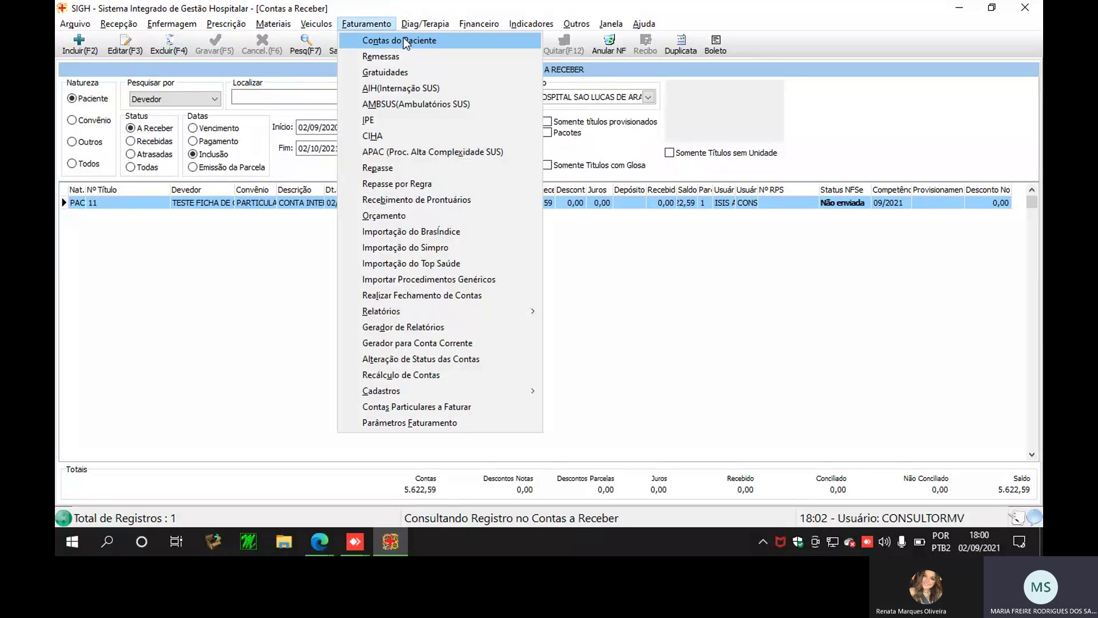
{"action": "mouse_move", "coordinate": [531, 24]}
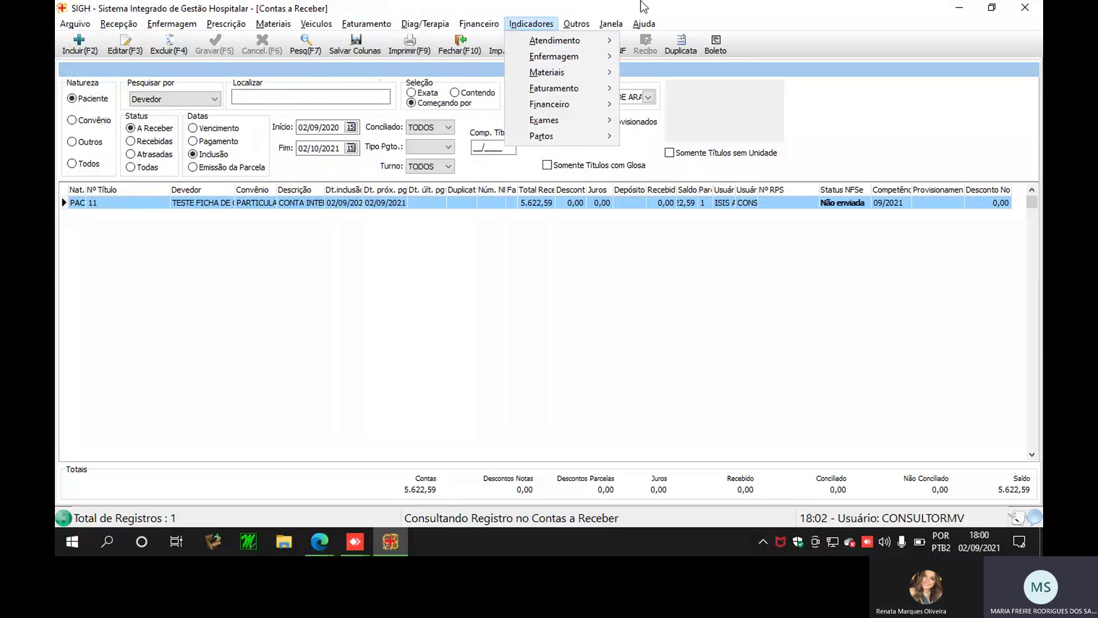
{"action": "mouse_move", "coordinate": [611, 24]}
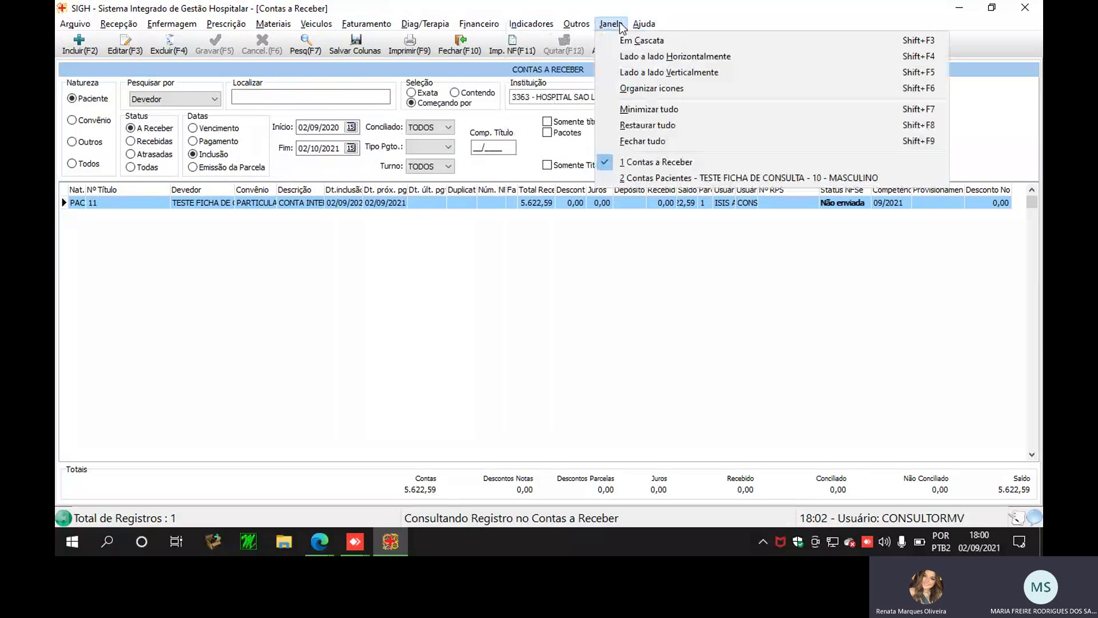
{"action": "left_click", "coordinate": [677, 179]}
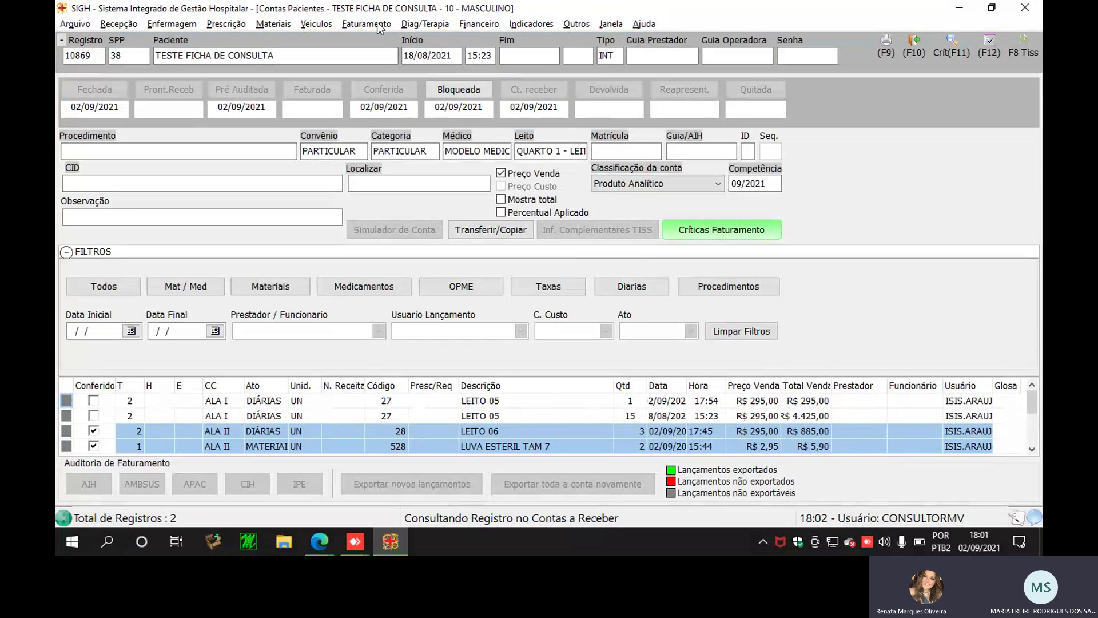
{"action": "left_click", "coordinate": [474, 22]}
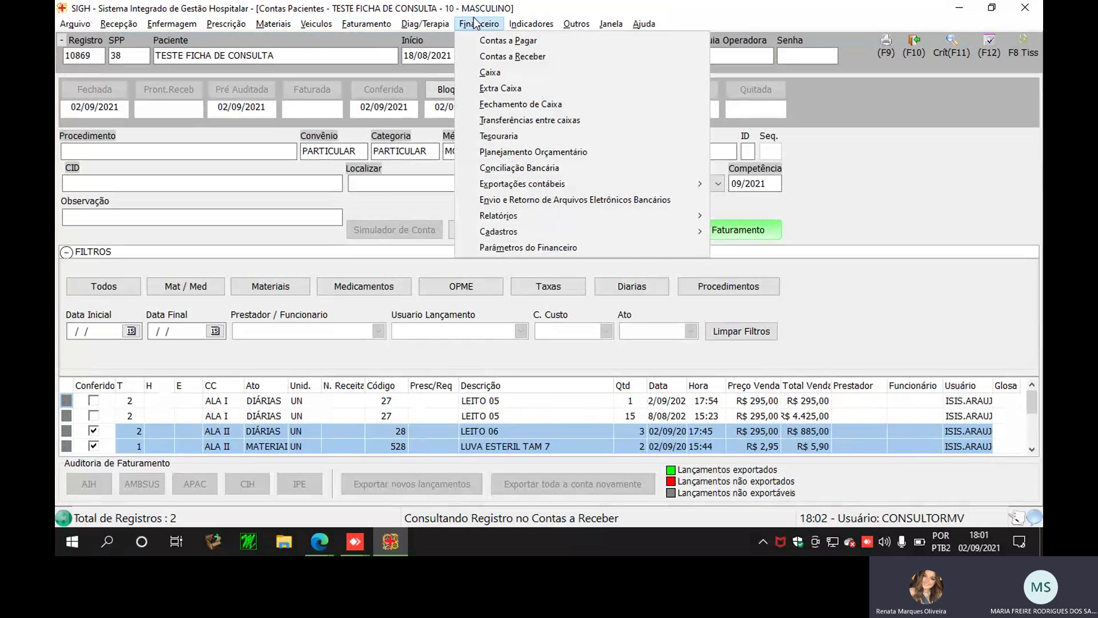
{"action": "left_click", "coordinate": [581, 57]}
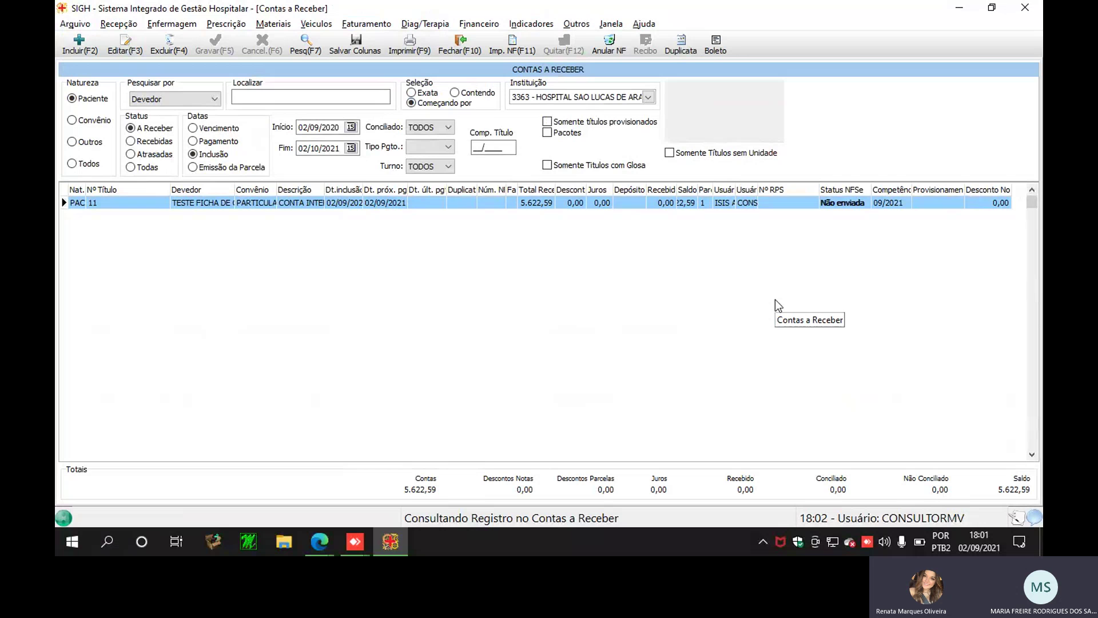
{"action": "left_click", "coordinate": [125, 47]}
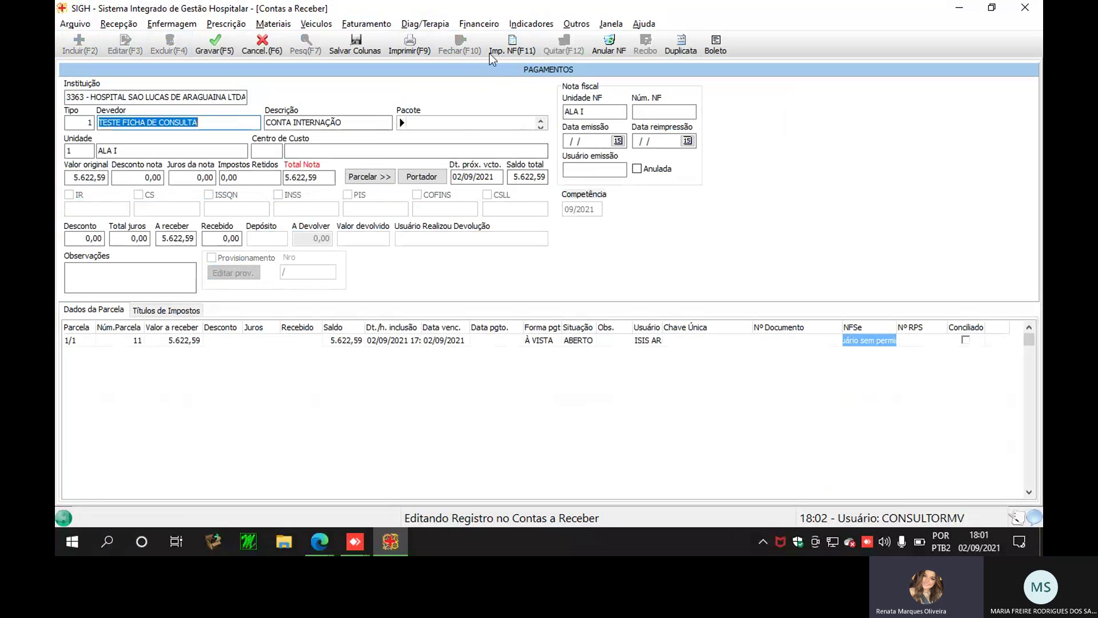
{"action": "left_click", "coordinate": [264, 34]}
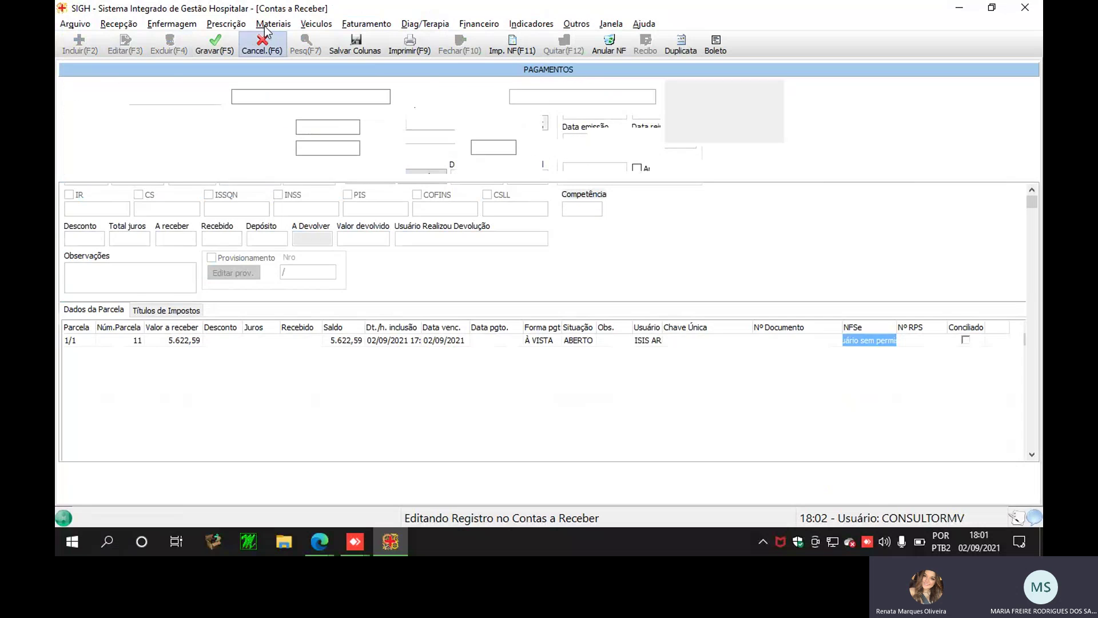